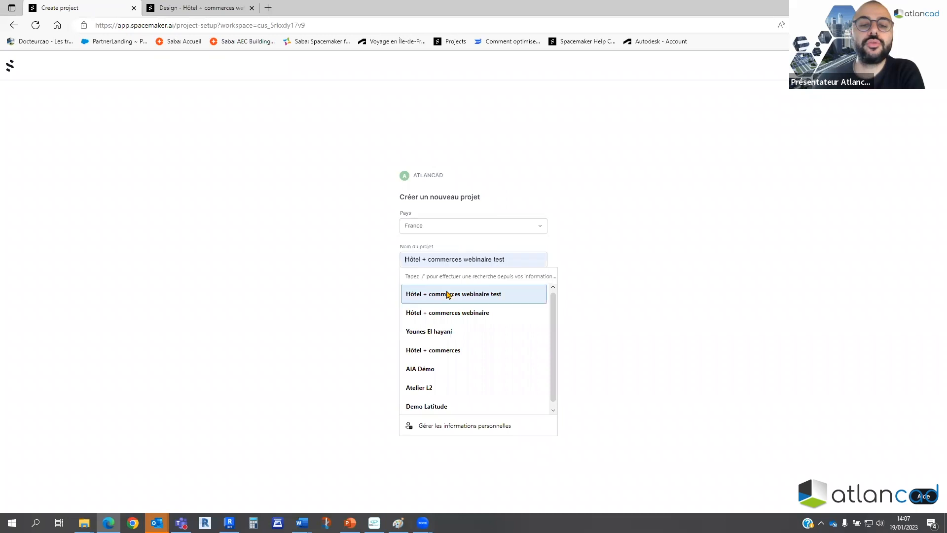
Name the new project "Hôtel + commerces webinaire" and locate it at Avenue du Pirée, Montpellier, France.
left_click(412, 313)
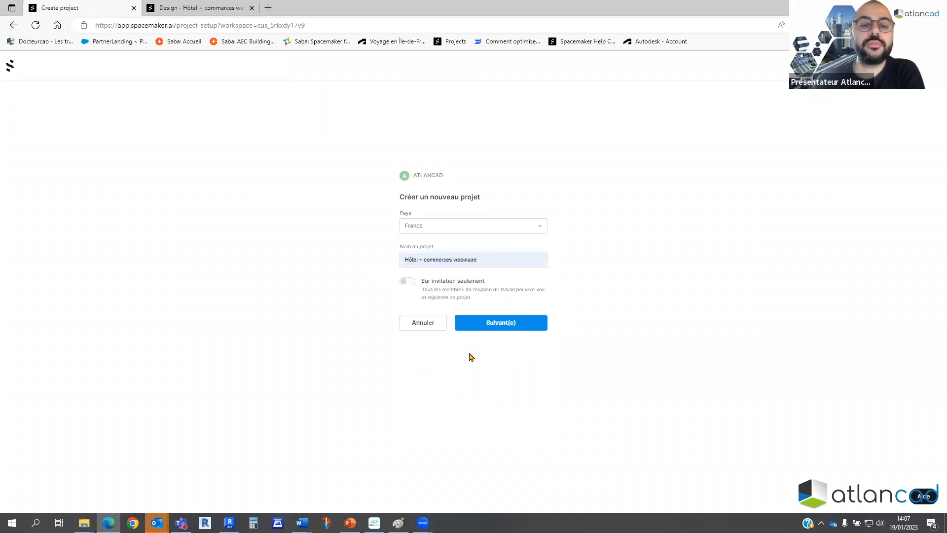
left_click(484, 325)
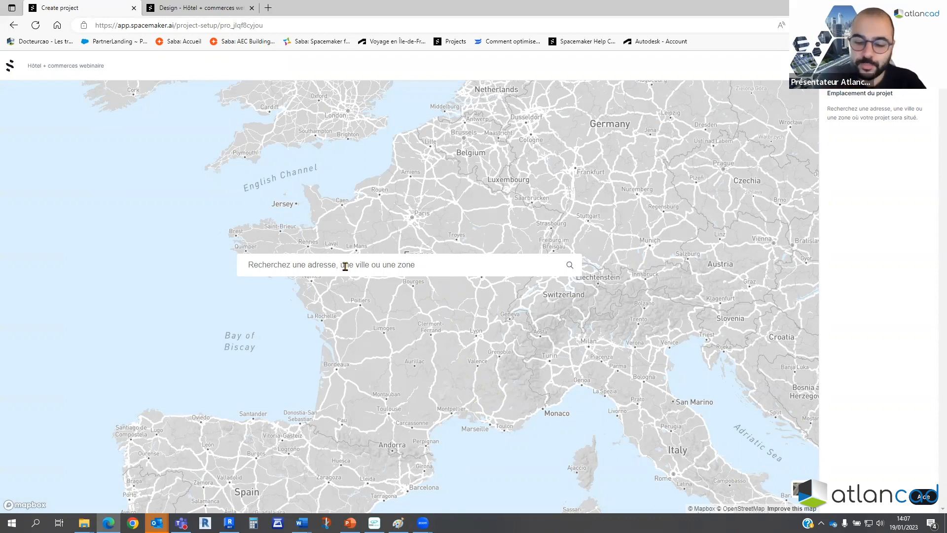
type("a")
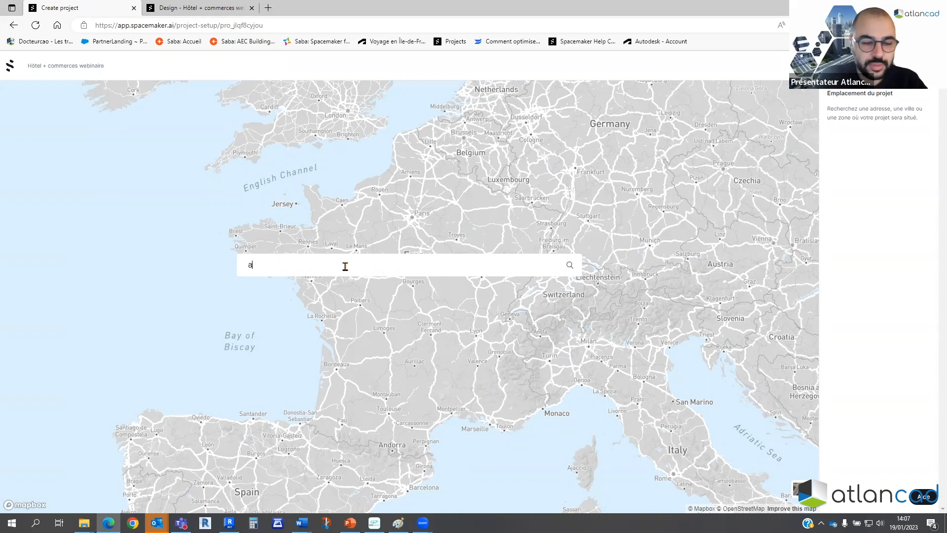
type("venue du pirée")
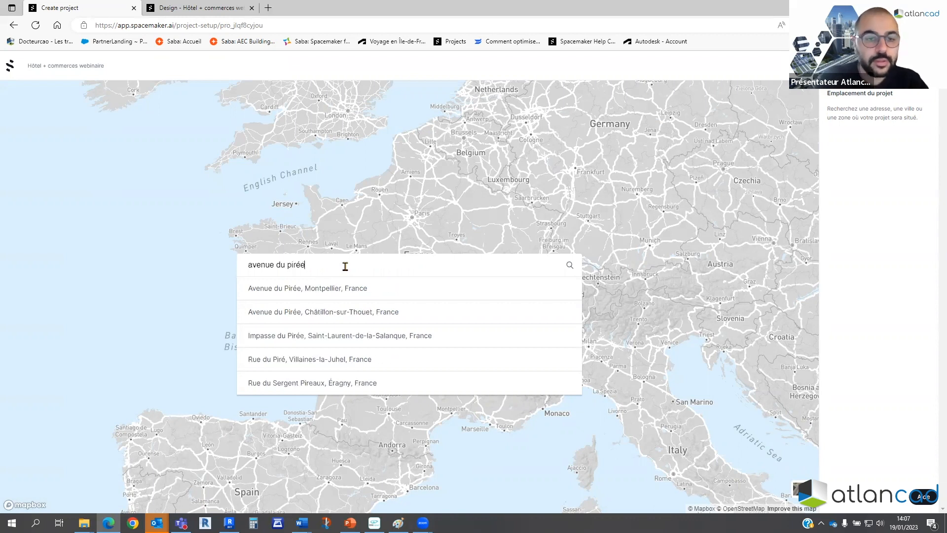
left_click(359, 290)
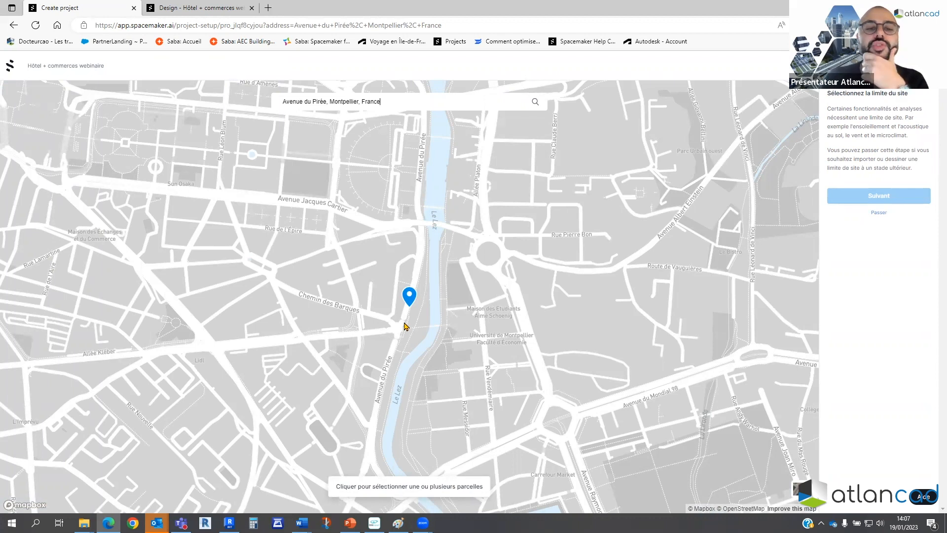
Retrieve the cadastral parcels north of the located address and set the rounded parcel just west of the river Lez as the site limit.
left_click_drag(177, 183, 177, 190)
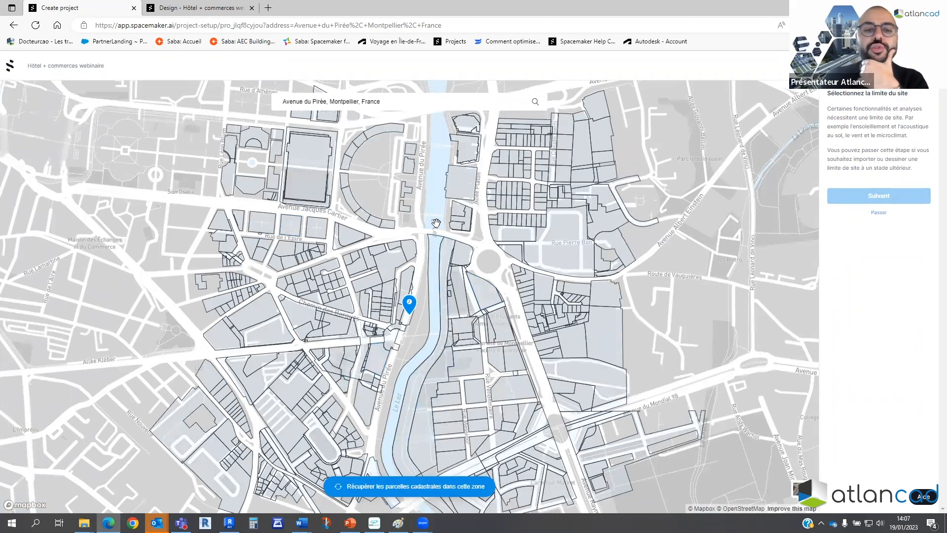
left_click_drag(435, 232, 432, 258)
left_click_drag(416, 141, 412, 278)
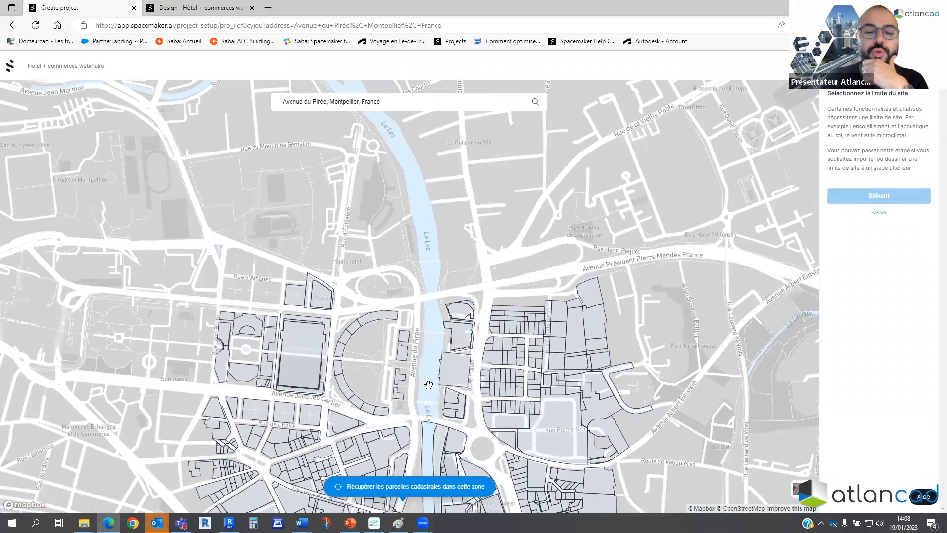
left_click(410, 481)
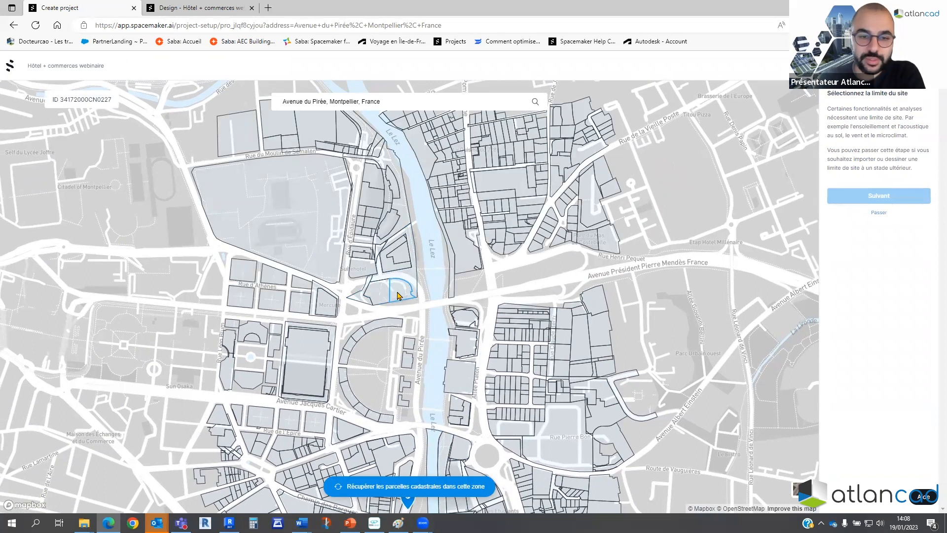
left_click(398, 295)
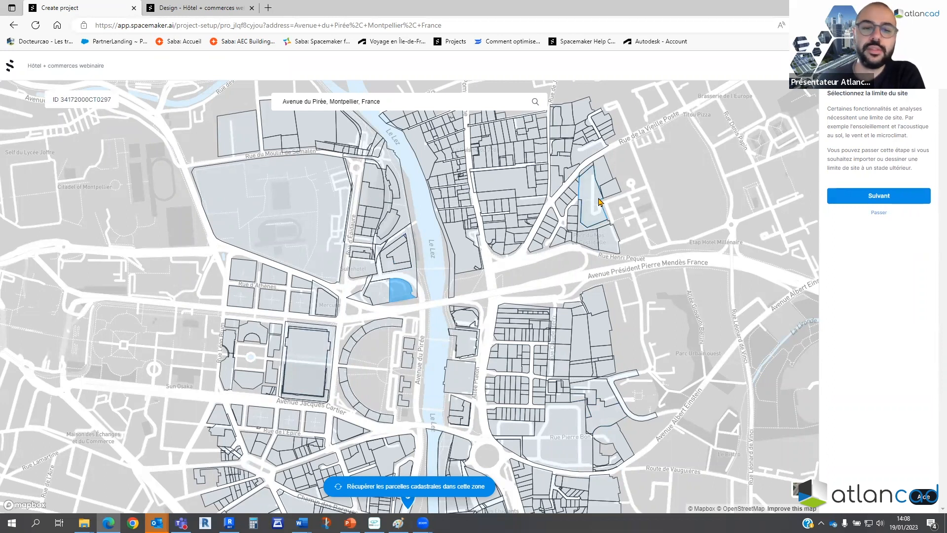
left_click(875, 197)
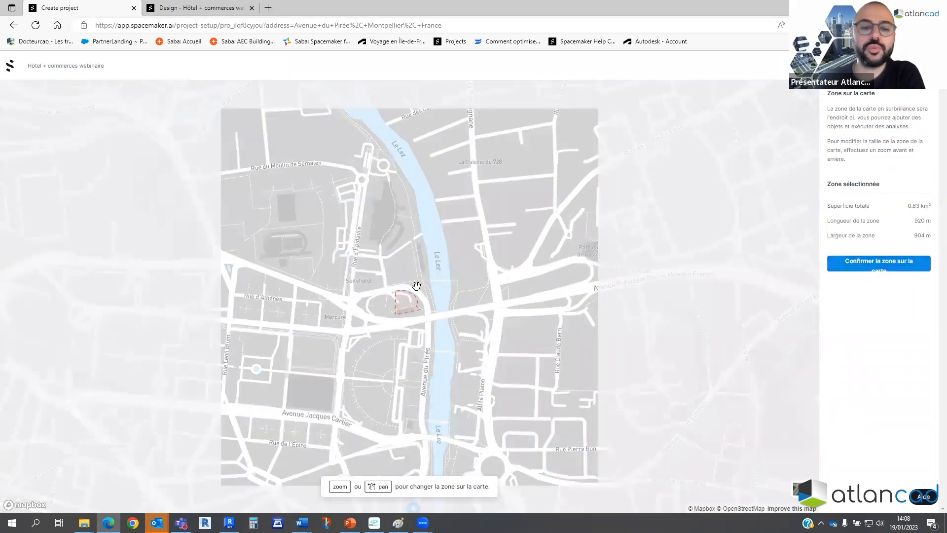
Confirm a map area of 920 m by 904 m around the site and order the free parcel, IGN building and road data.
scroll(414, 299, "down", 1)
scroll(415, 299, "down", 4)
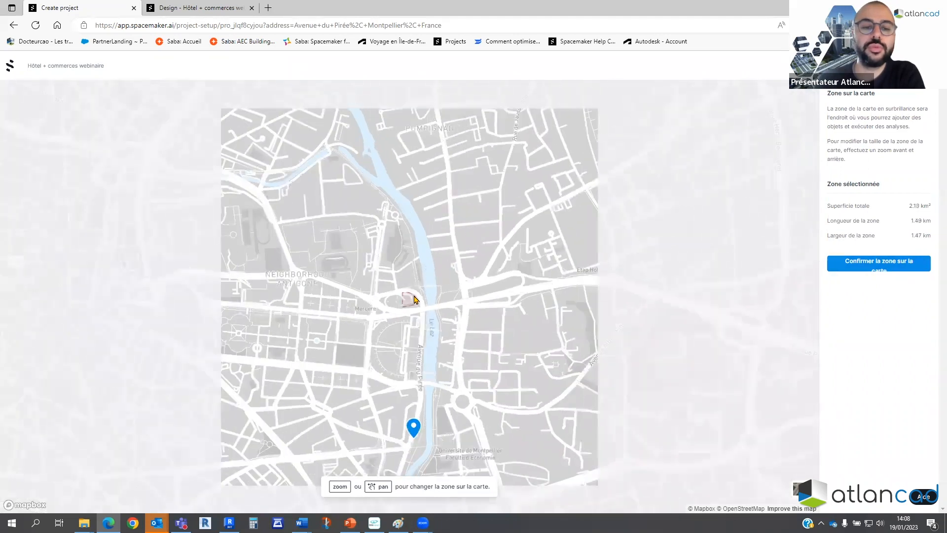
scroll(414, 299, "up", 5)
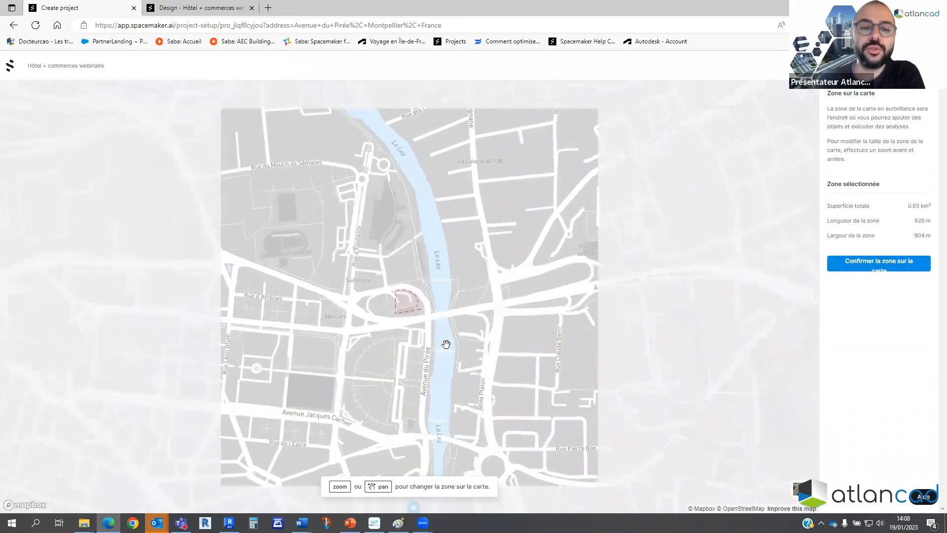
left_click_drag(446, 341, 444, 327)
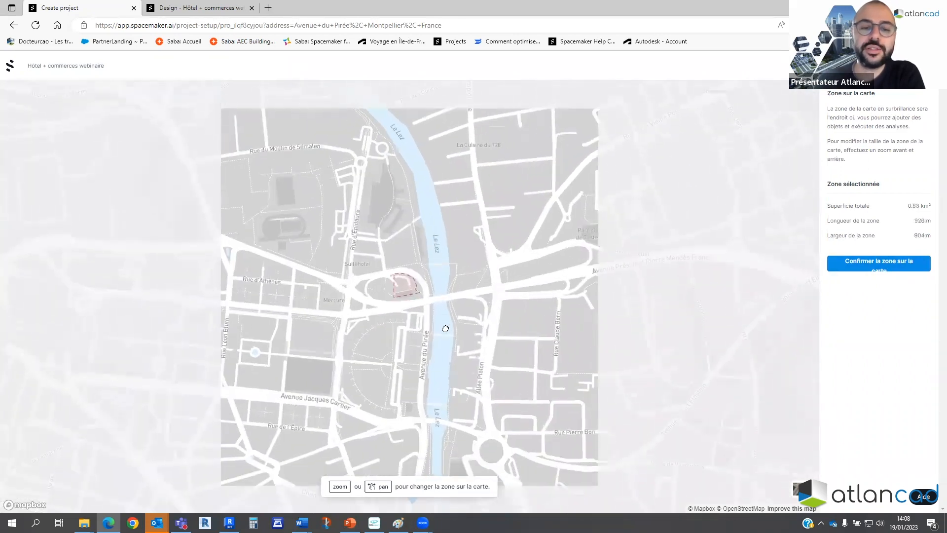
left_click(882, 266)
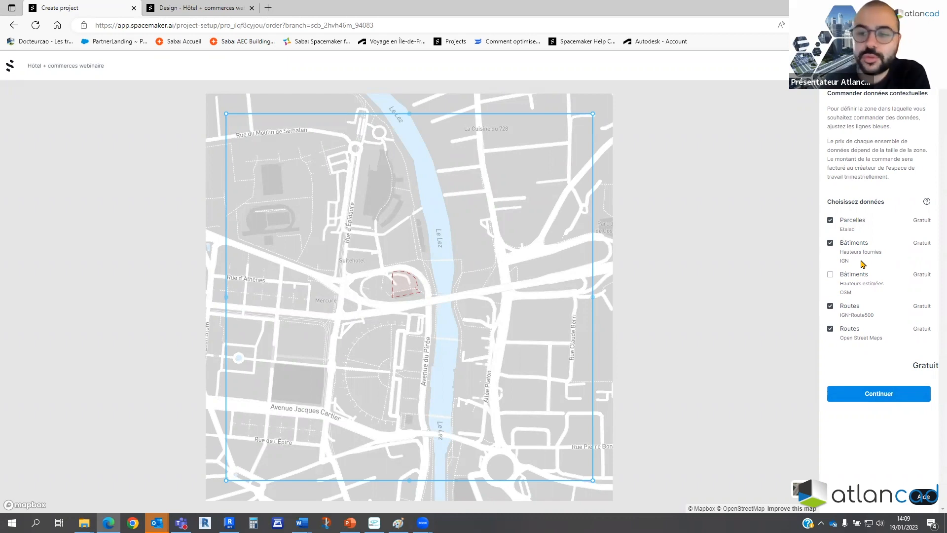
left_click(883, 400)
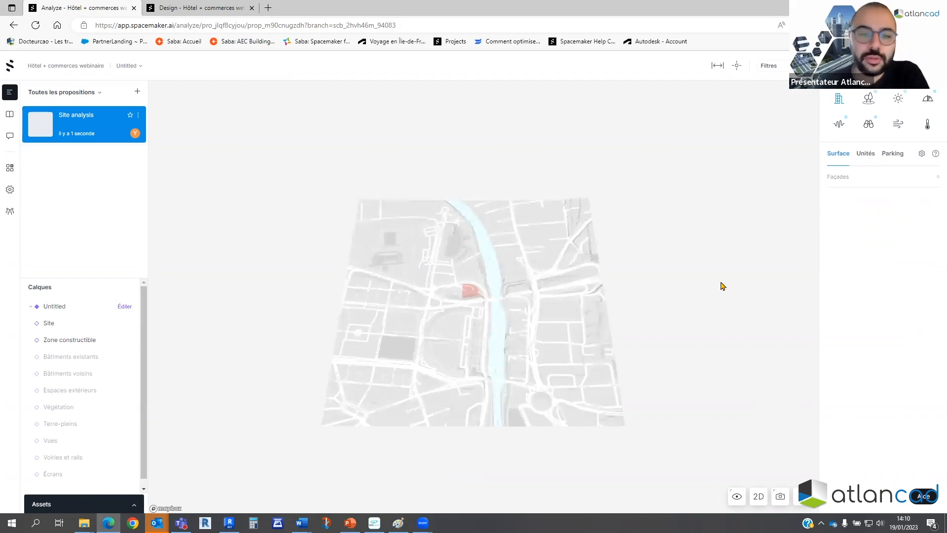
Open the project's base layers for editing and delete the small existing building in the southeast corner of the site.
left_click_drag(712, 287, 713, 328)
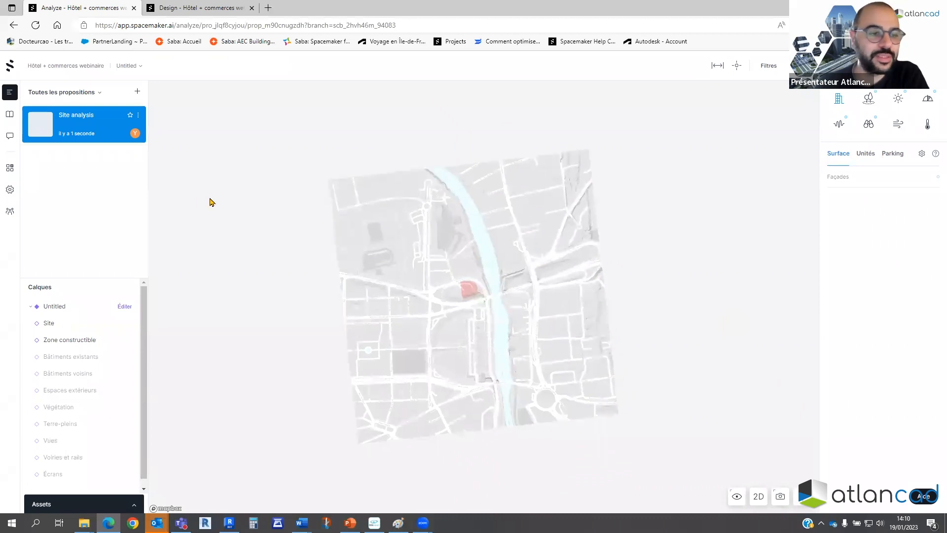
left_click_drag(467, 256, 463, 260)
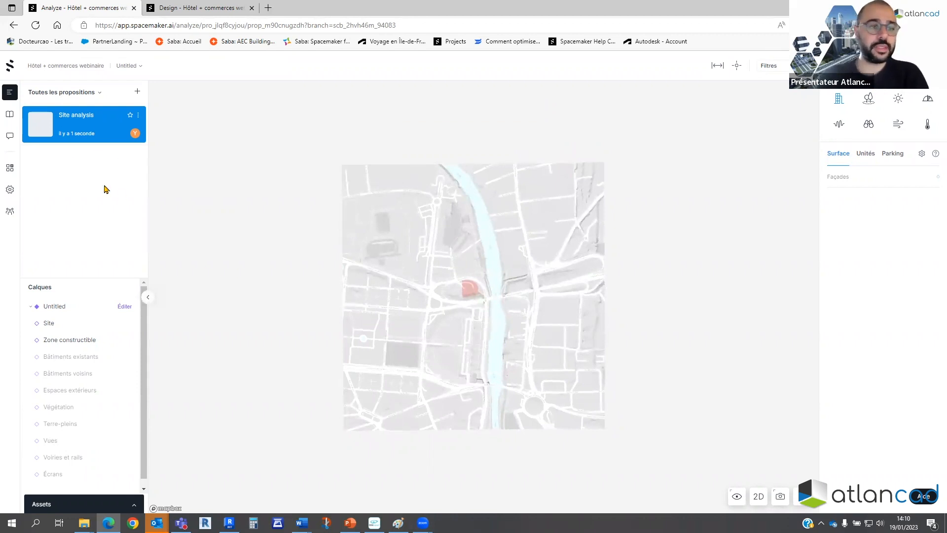
left_click(123, 306)
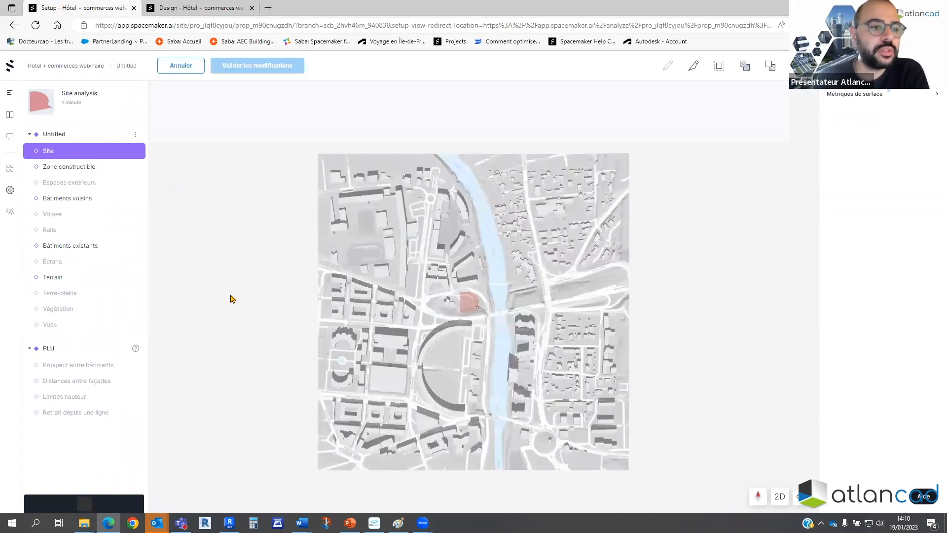
scroll(499, 323, "up", 1)
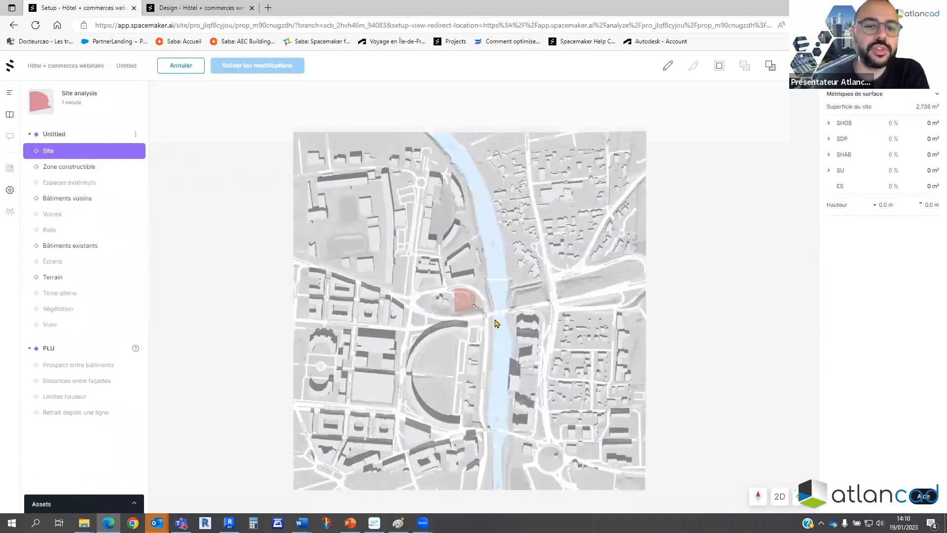
scroll(496, 323, "up", 5)
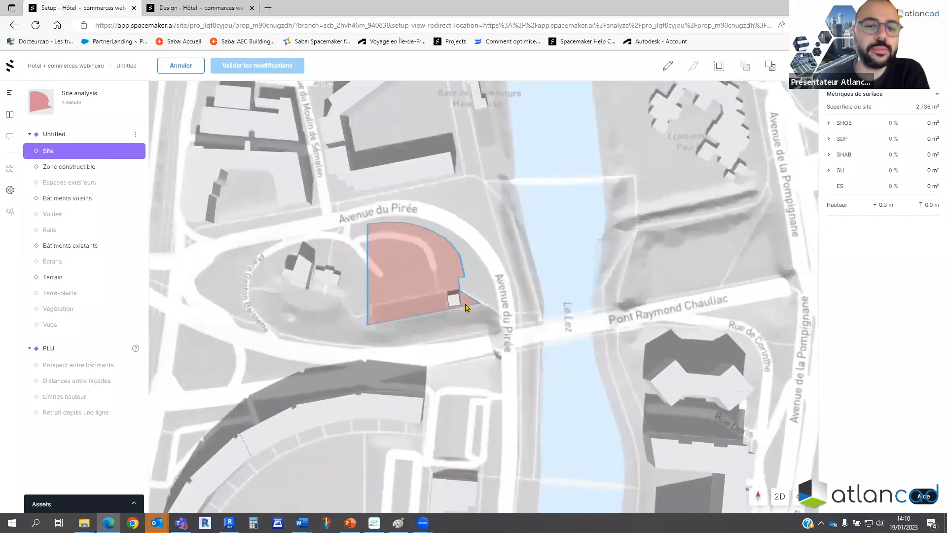
scroll(467, 307, "up", 3)
left_click(538, 357)
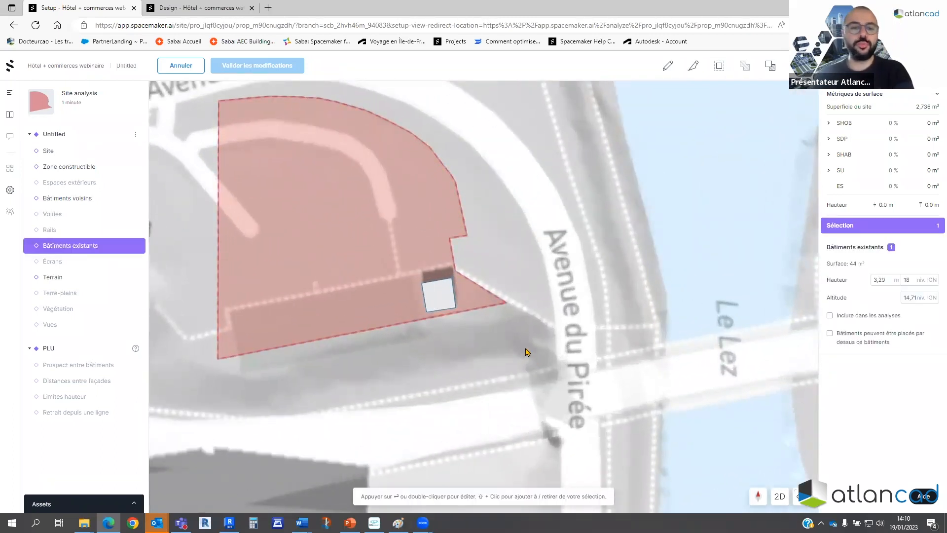
key("Delete")
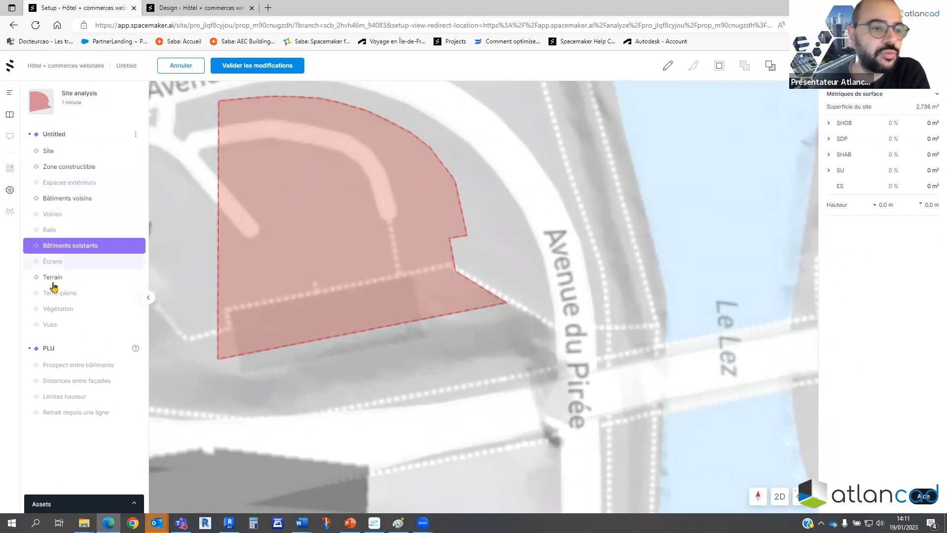
Draw a Terre-pleins polygon of about 2610 m² over the site, following its boundary but leaving out the two small projections on the east side.
left_click(57, 277)
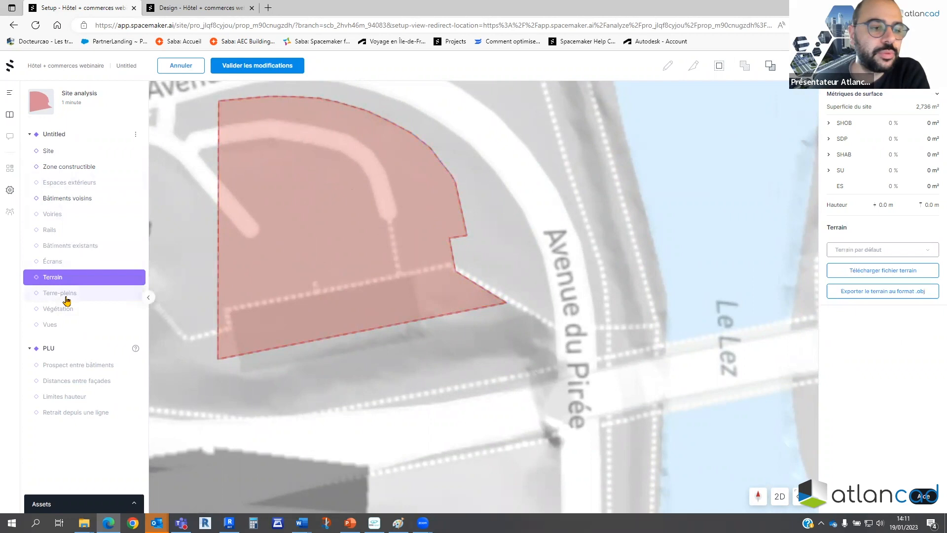
left_click(67, 294)
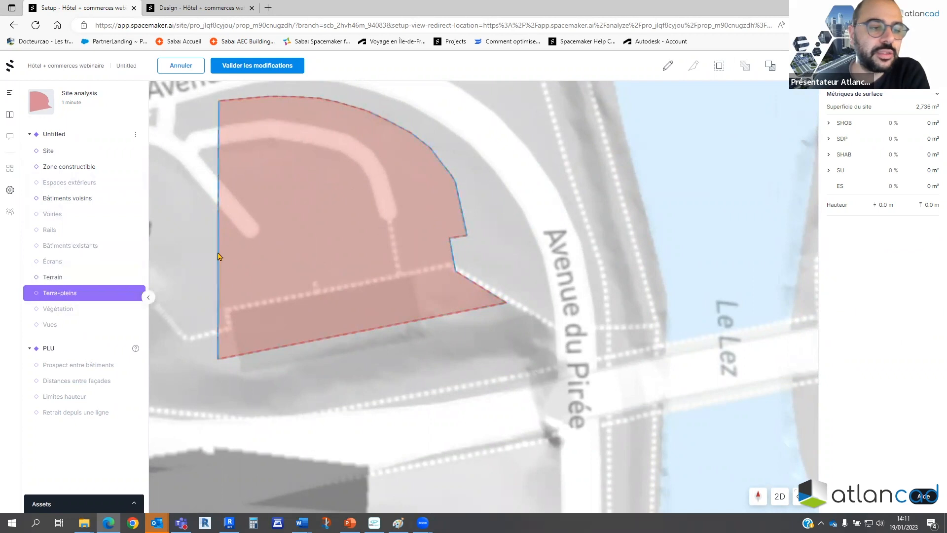
left_click(667, 65)
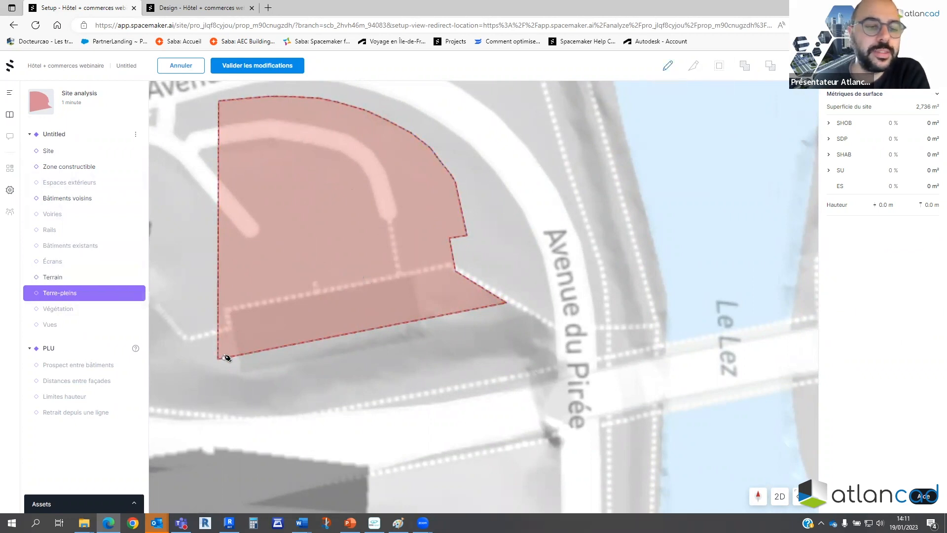
left_click(219, 358)
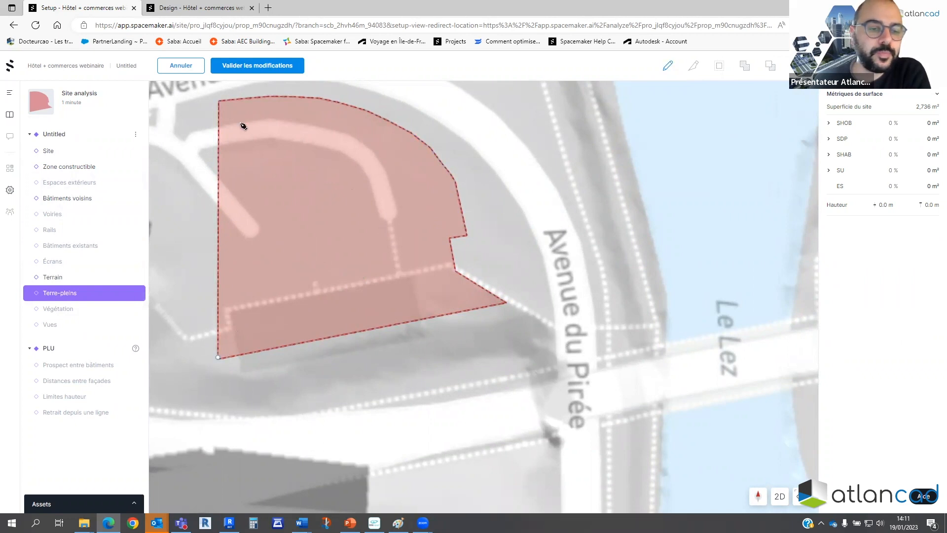
left_click(238, 99)
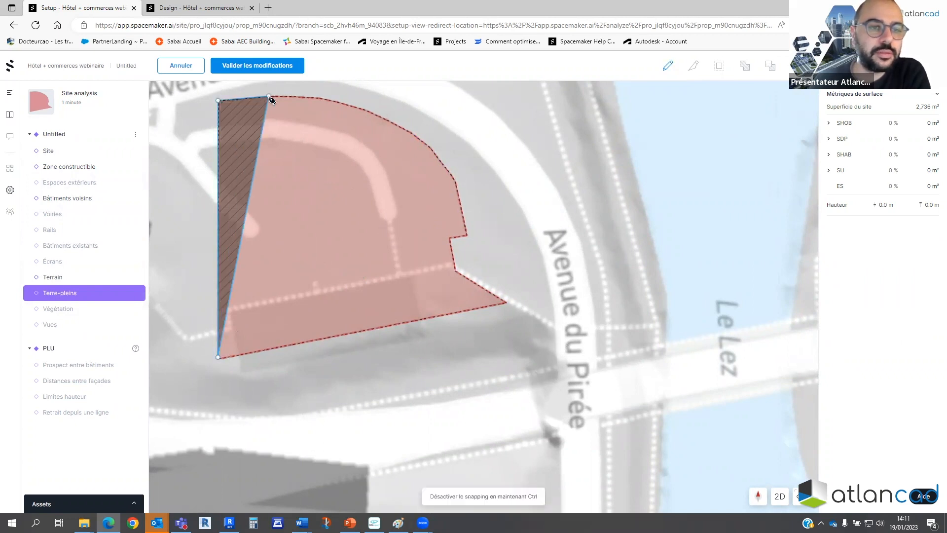
left_click(270, 97)
left_click(320, 99)
left_click(368, 112)
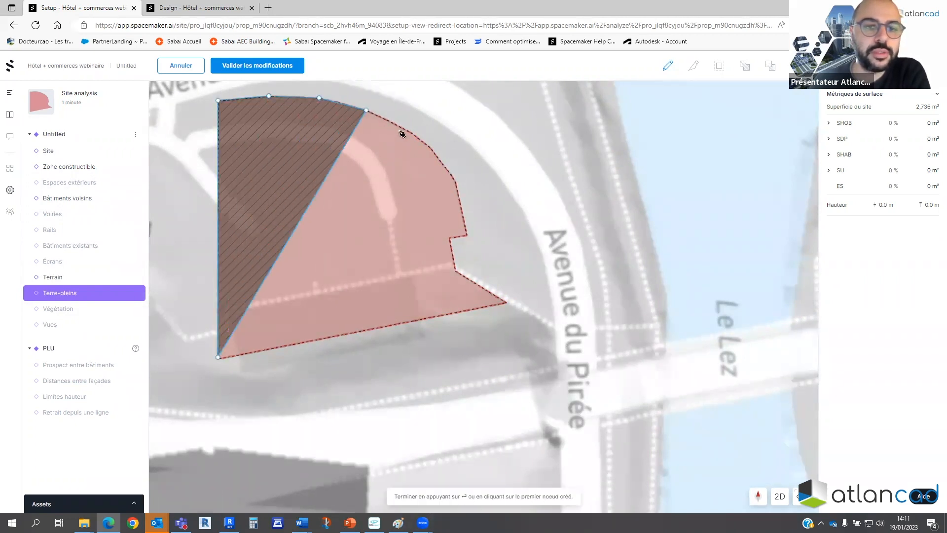
left_click(412, 134)
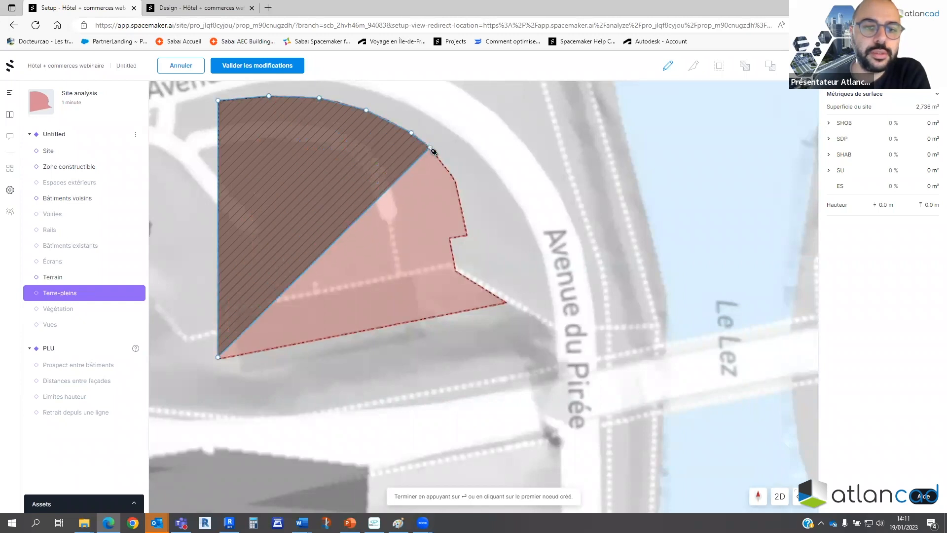
left_click(430, 148)
left_click(450, 239)
left_click(455, 271)
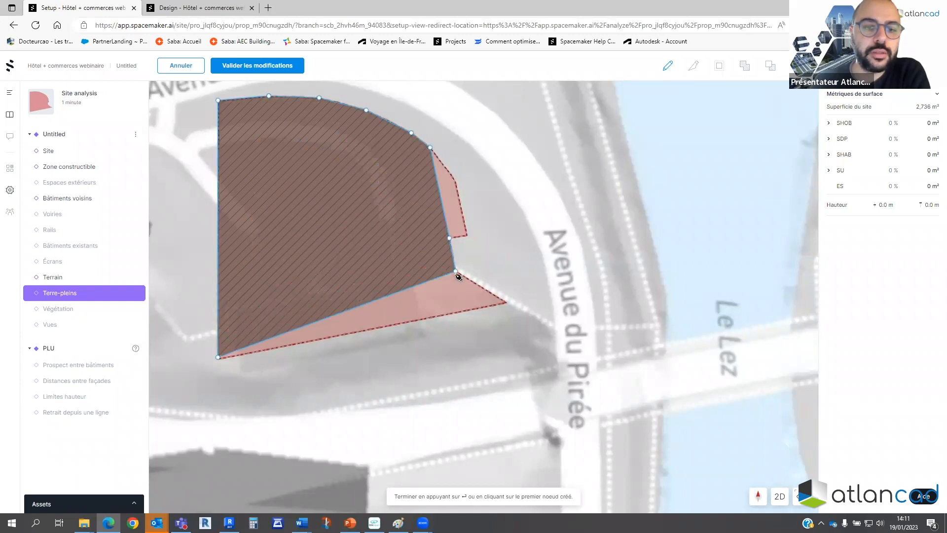
left_click(463, 312)
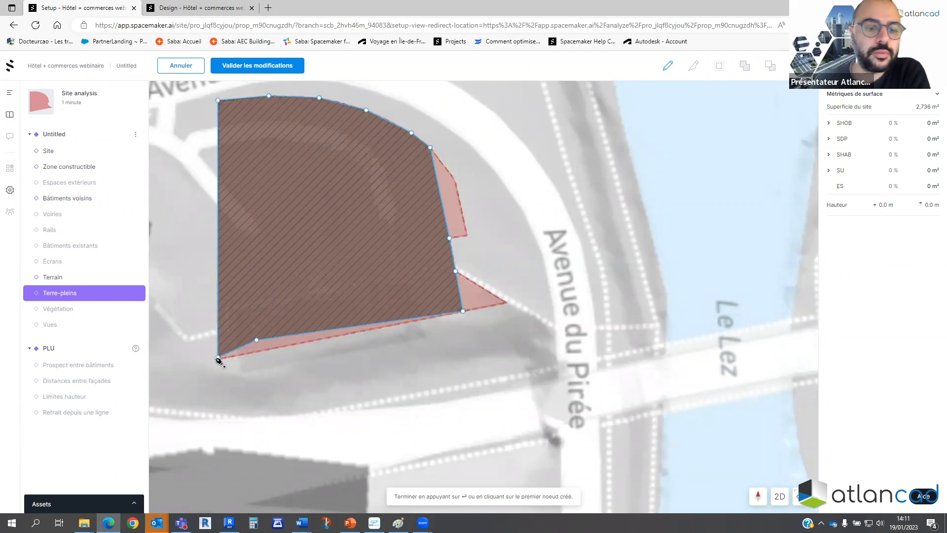
left_click(220, 358)
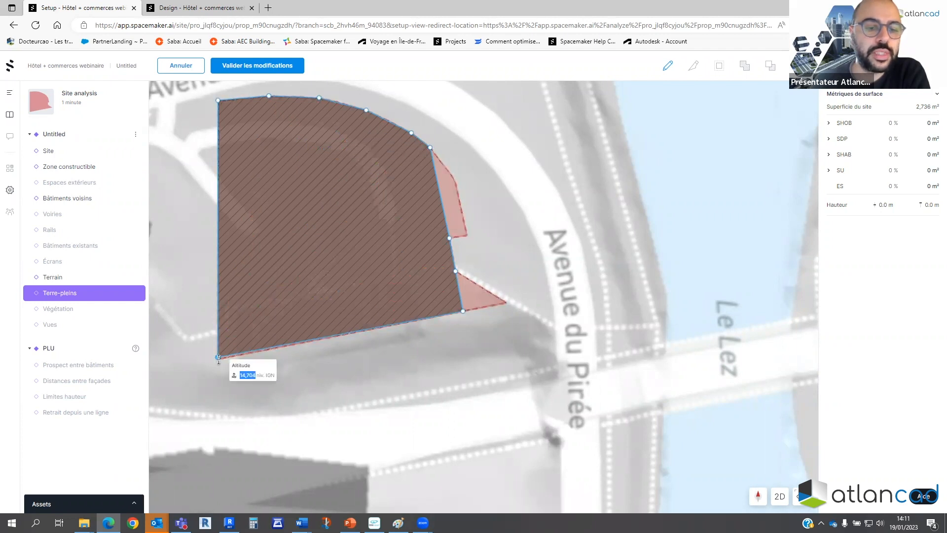
Set the terre-plein's altitude to 14.5 (niv. IGN) and finish the shape.
left_click_drag(225, 364, 222, 375)
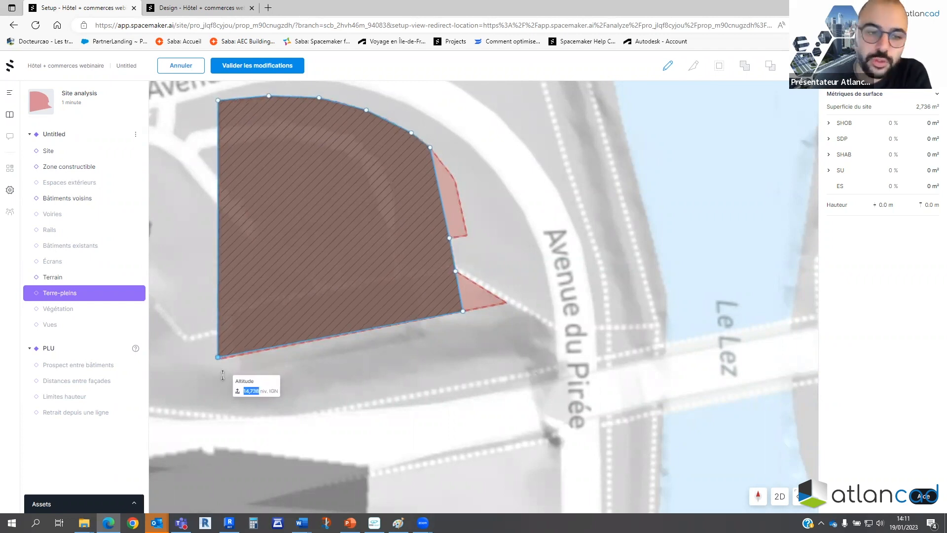
type("14.5")
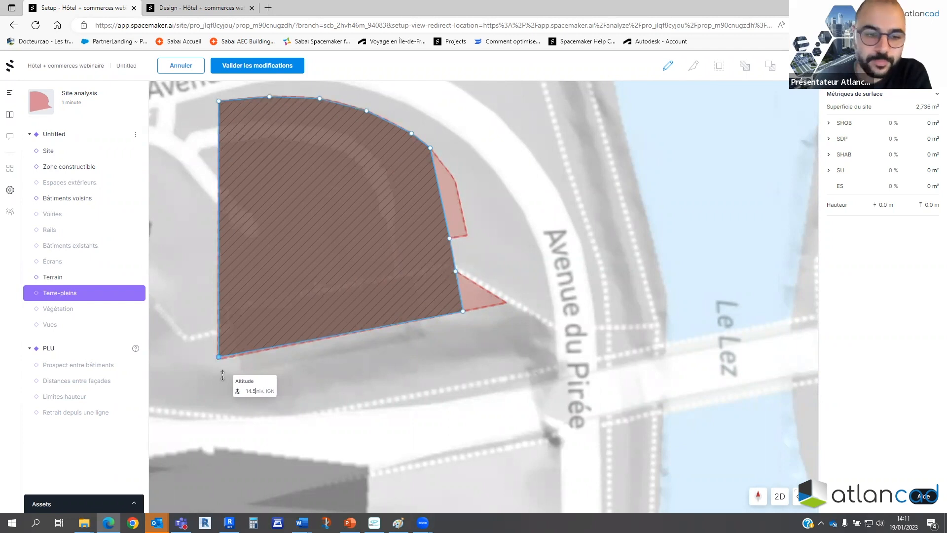
key("Return")
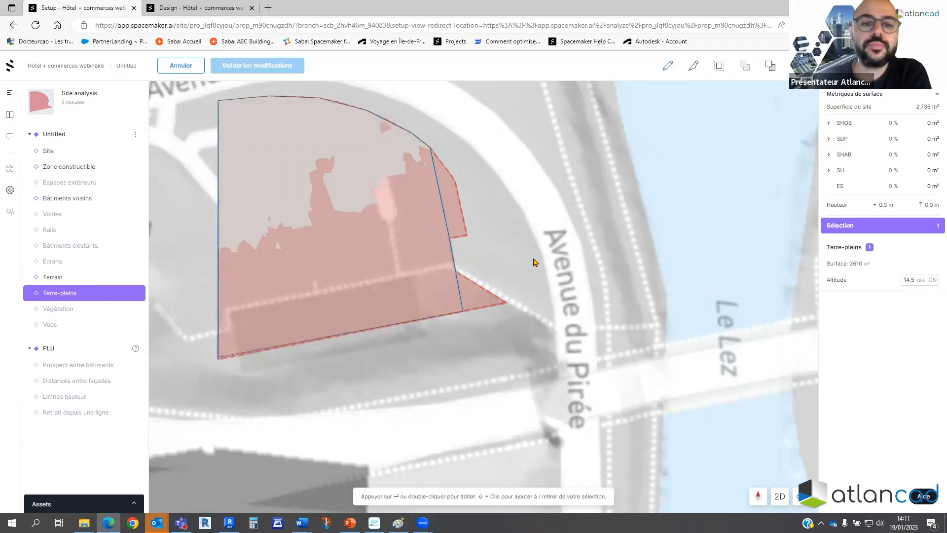
Validate the layer modifications "En tant que nouveau scénario", leaving the current scenario unchanged and no proposals selected for duplication.
left_click_drag(552, 270, 459, 347)
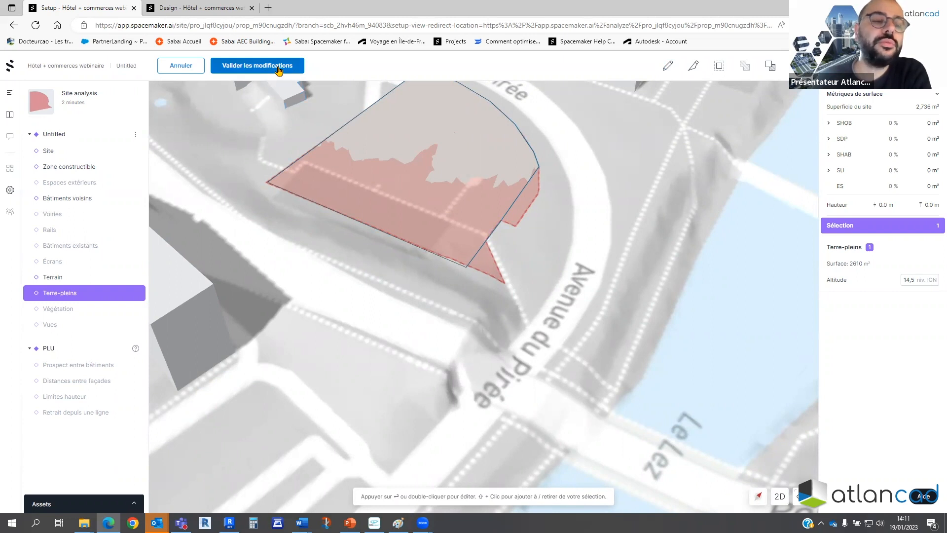
left_click(278, 70)
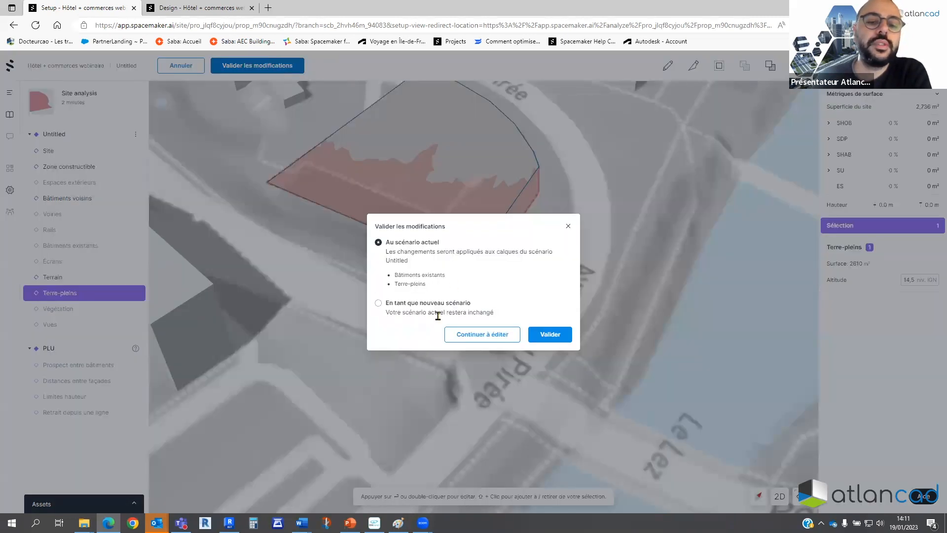
left_click(378, 305)
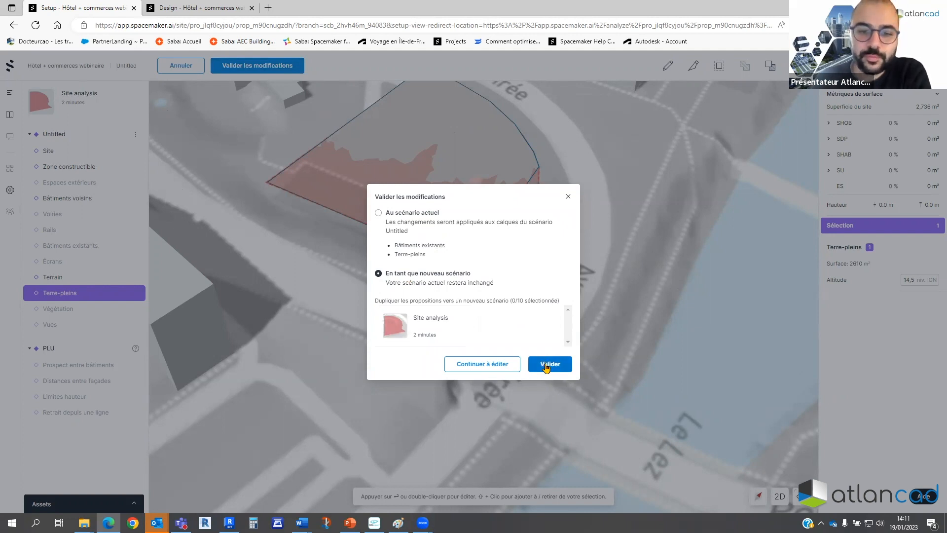
left_click(546, 367)
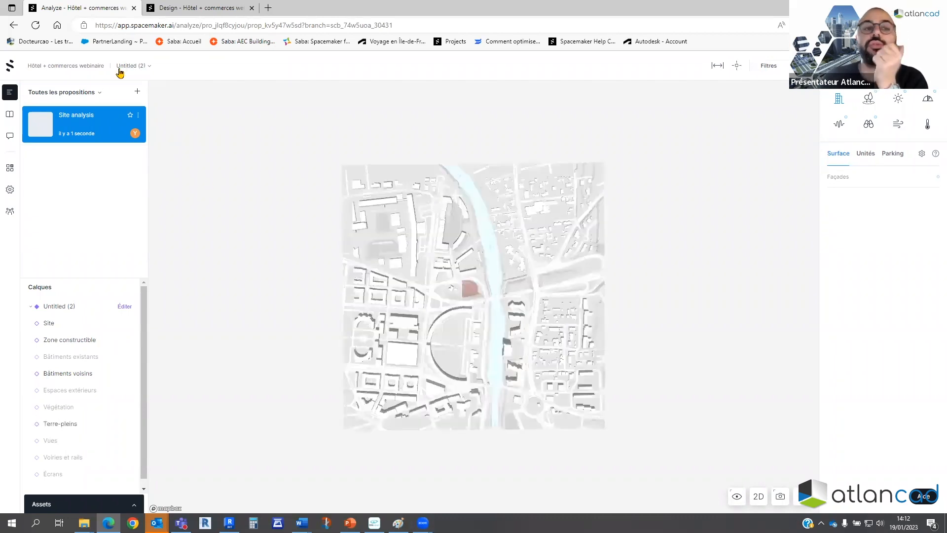
right_click_drag(371, 291, 325, 239)
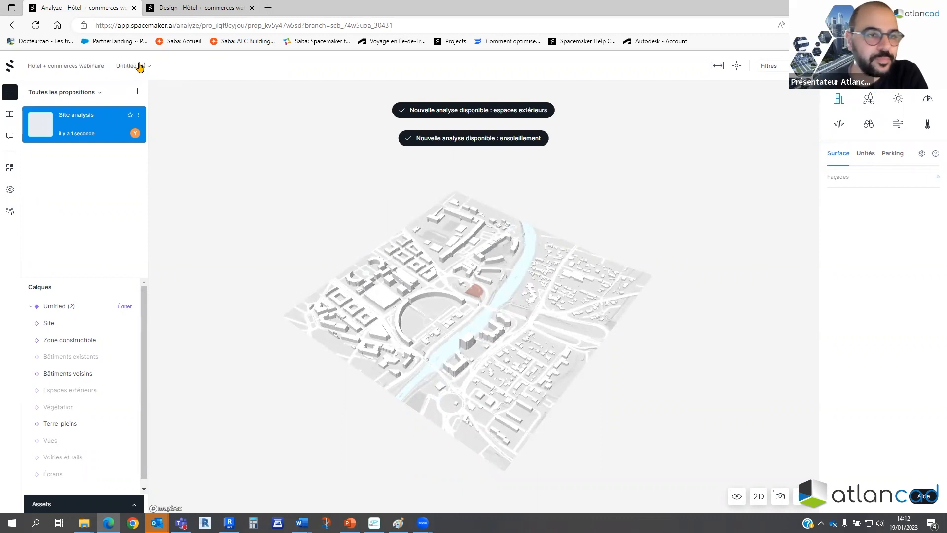
Rename the original "Untitled" scenario as "Existant" and open it to view the site with its existing building.
left_click(139, 67)
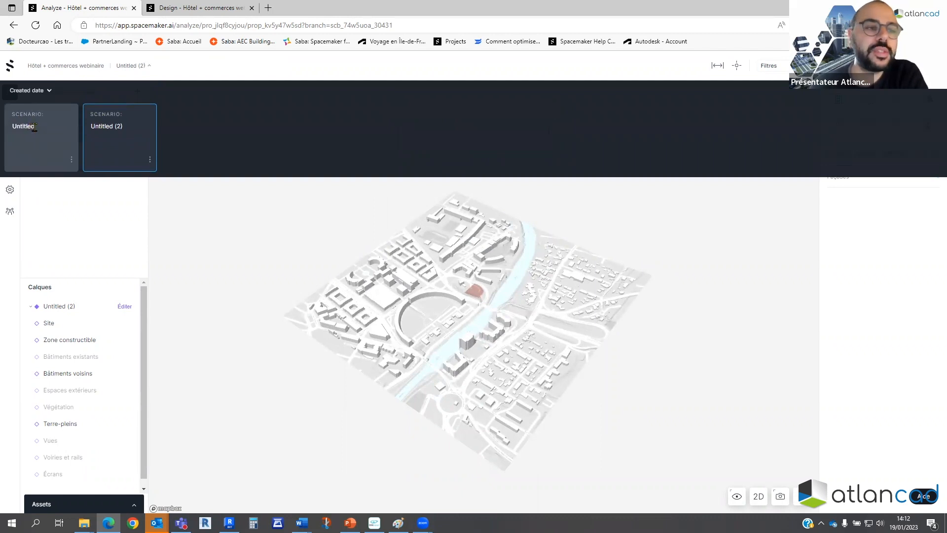
double_click(36, 127)
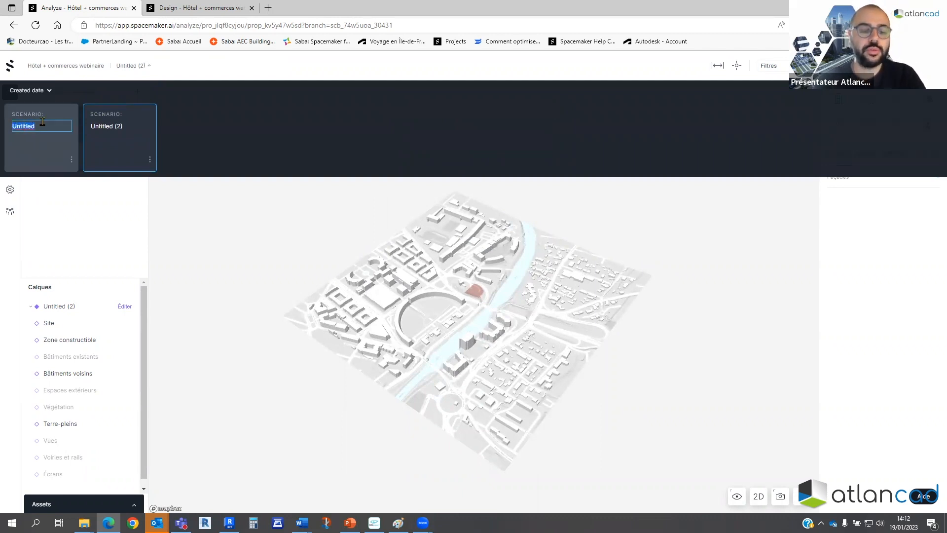
type("Existant")
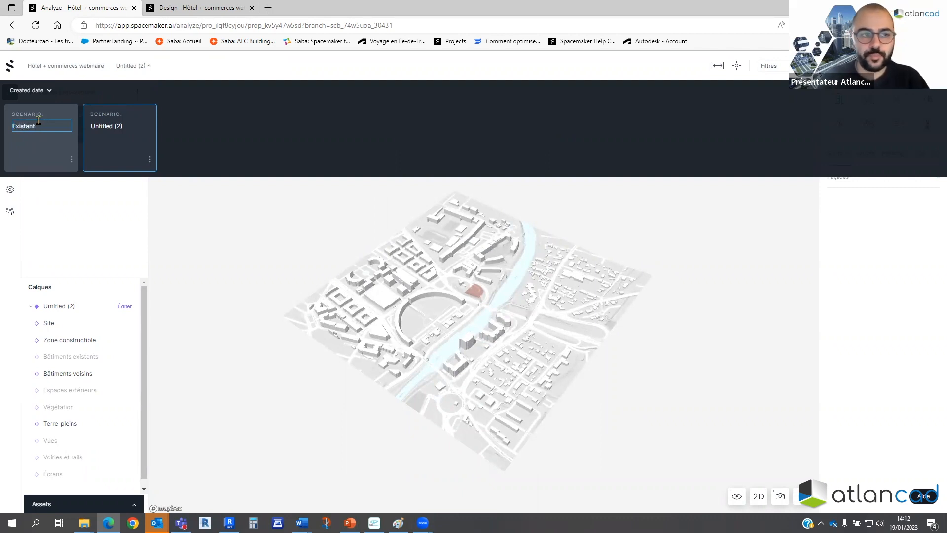
left_click(84, 92)
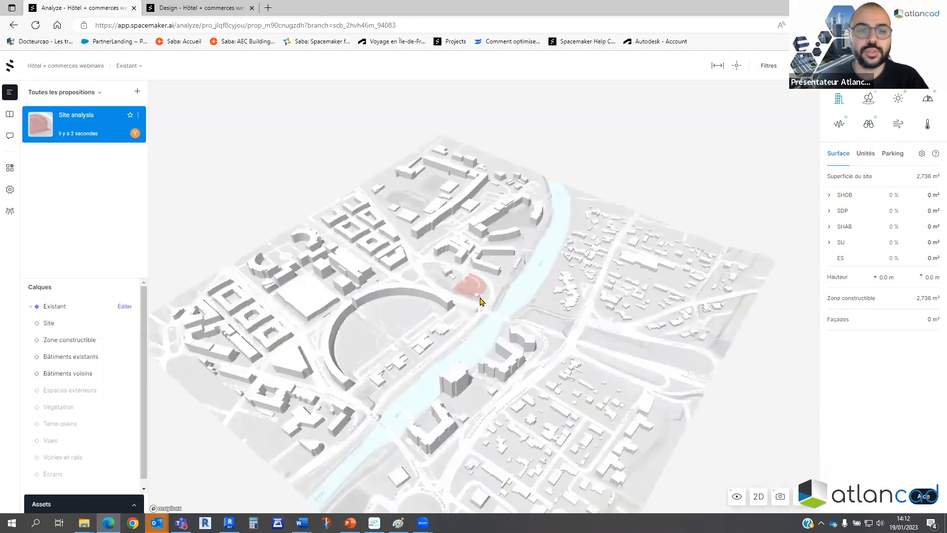
scroll(480, 300, "up", 10)
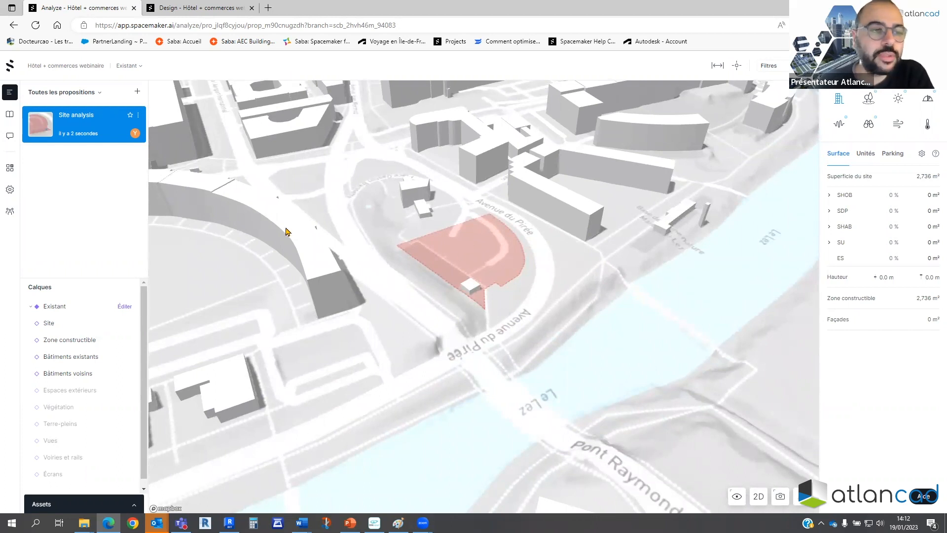
Rename the "Untitled (2)" scenario as "Projet" and open it to view the levelled site.
left_click(132, 68)
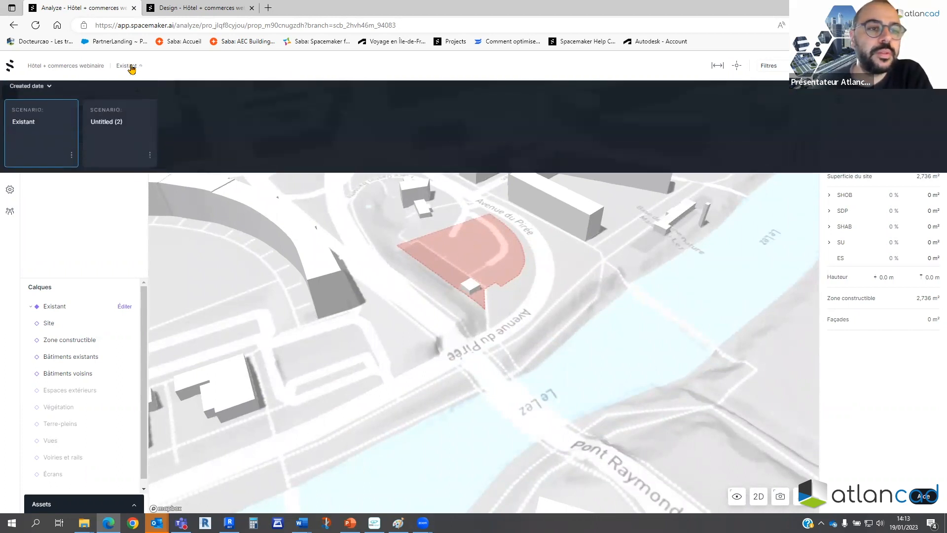
double_click(116, 126)
type("Projet")
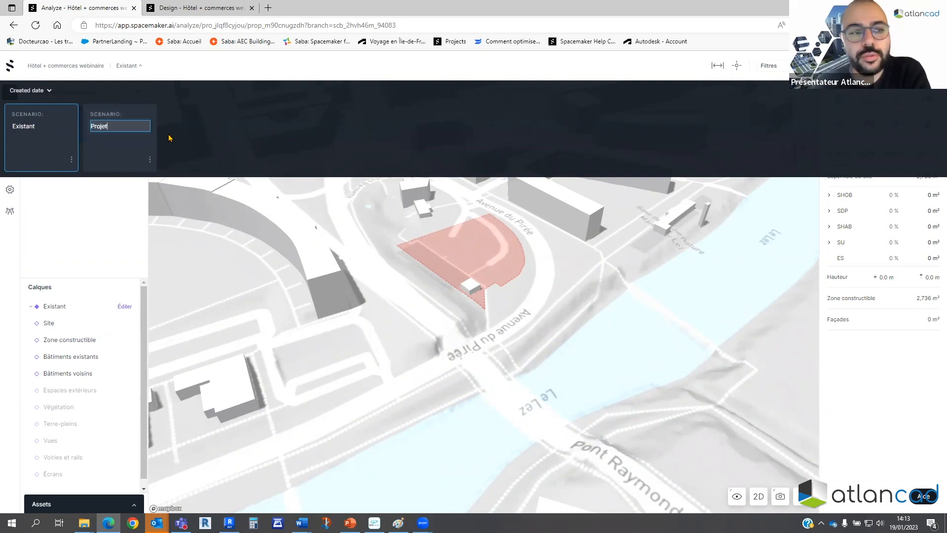
key("Return")
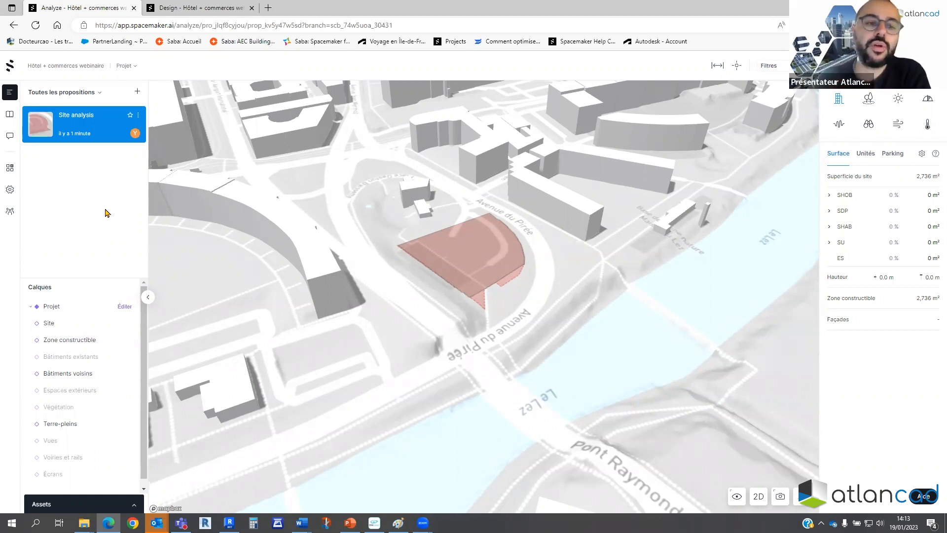
right_click_drag(364, 284, 508, 268)
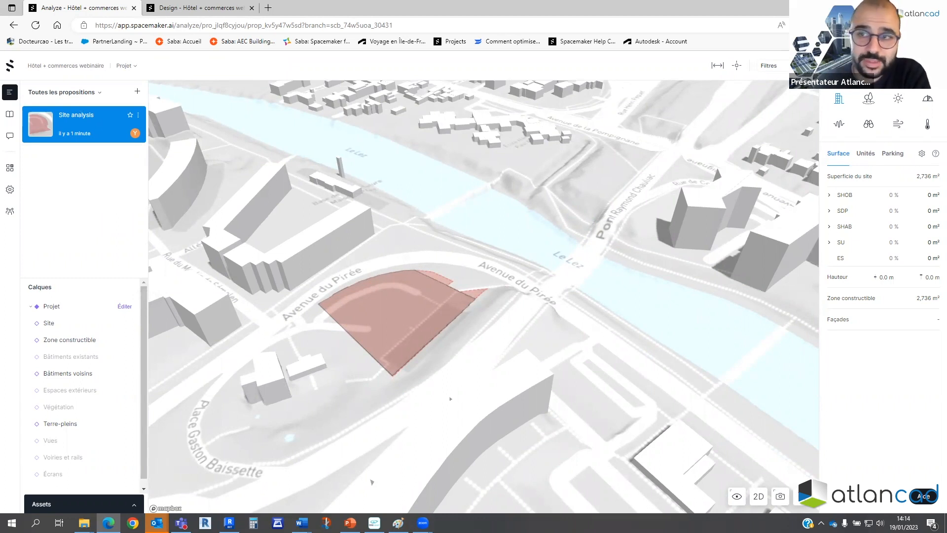
Switch the Projet scenario from analysis to Design mode, ready for modelling on the site.
left_click(888, 65)
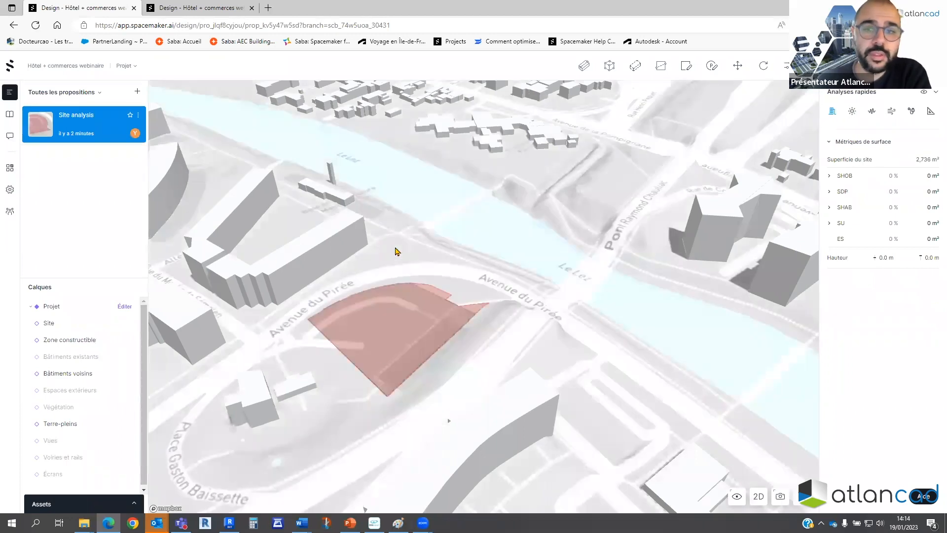
left_click_drag(397, 252, 446, 251)
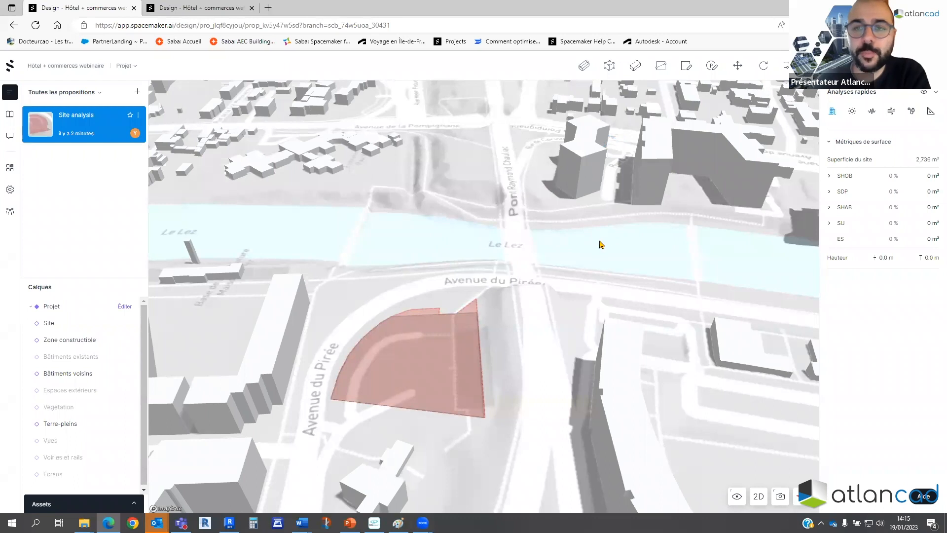
scroll(601, 266, "up", 3)
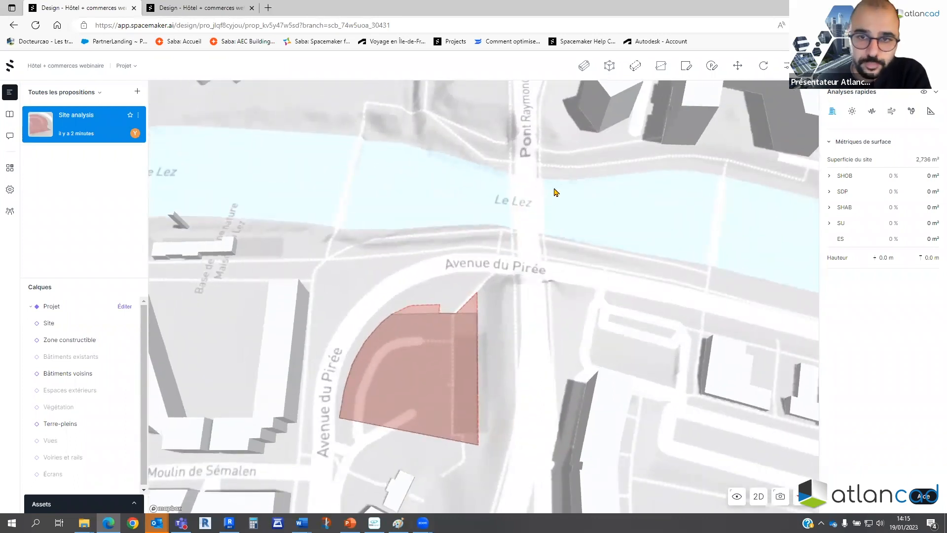
scroll(547, 172, "down", 3)
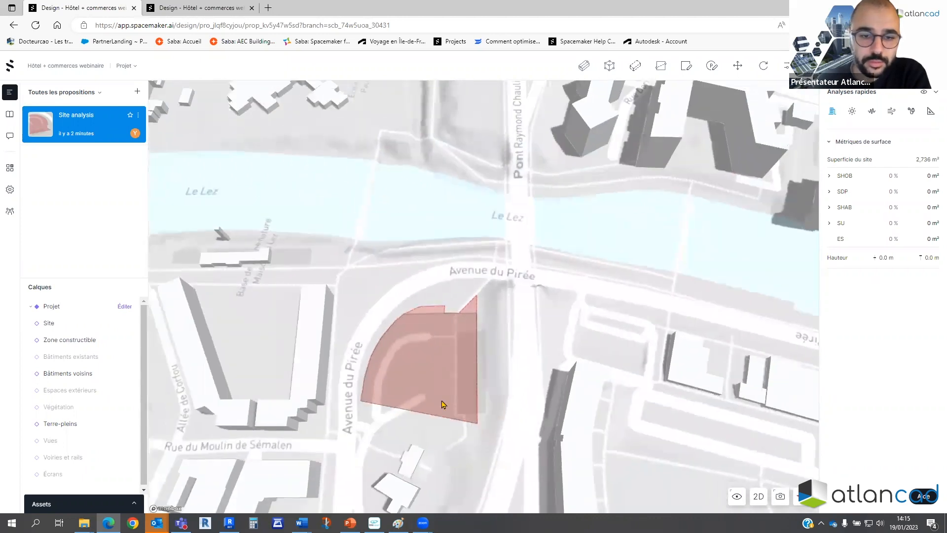
scroll(410, 446, "up", 3)
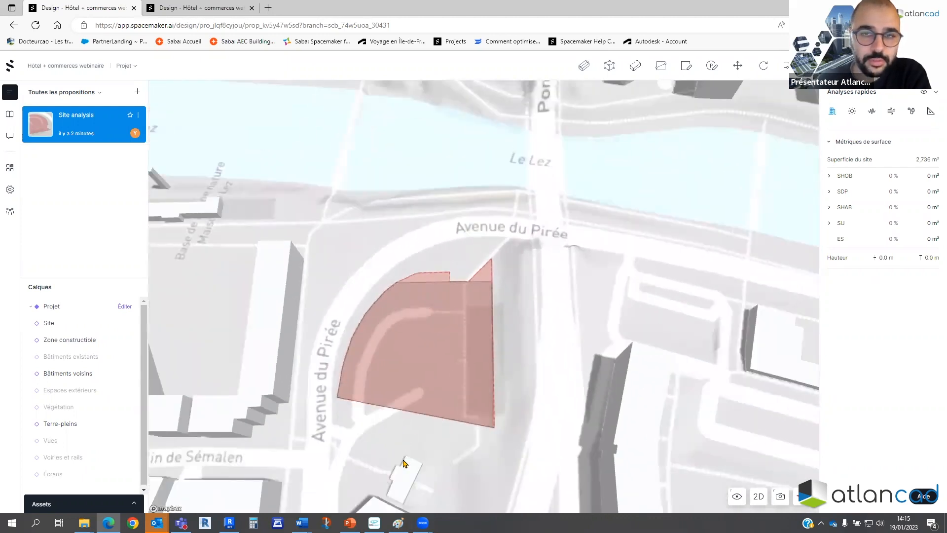
Draw an eight-vertex bent Bâtiment polygonal footprint of about 645 m² inside the site, following its curved edge along Avenue du Pirée.
left_click(609, 67)
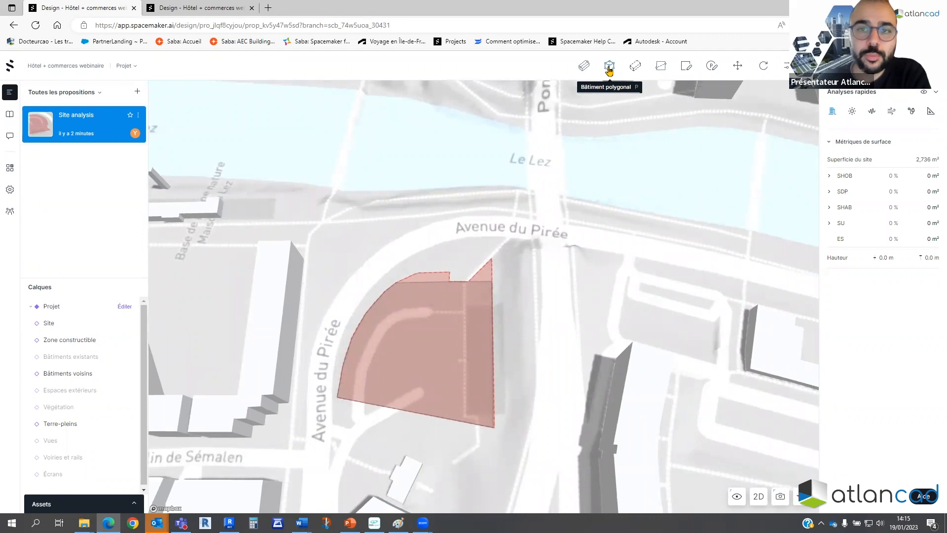
left_click(343, 394)
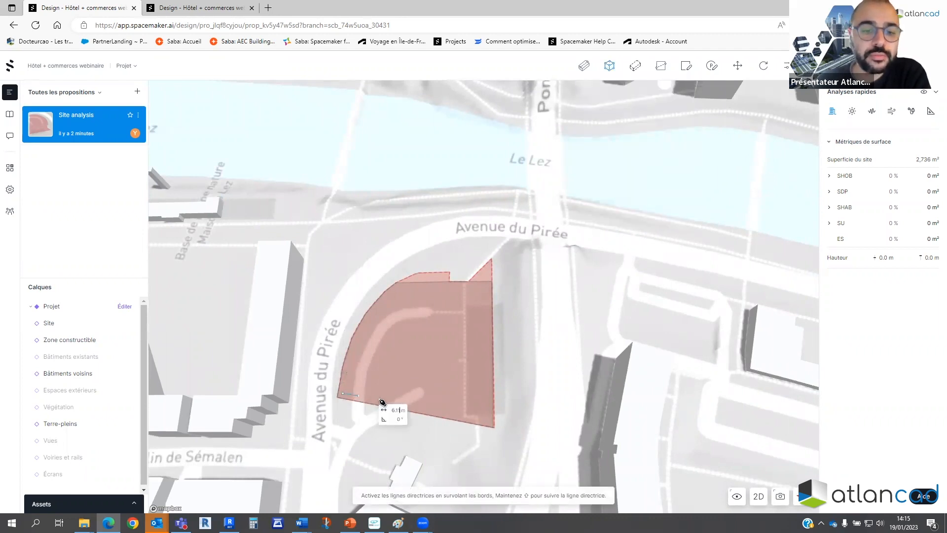
left_click(382, 377)
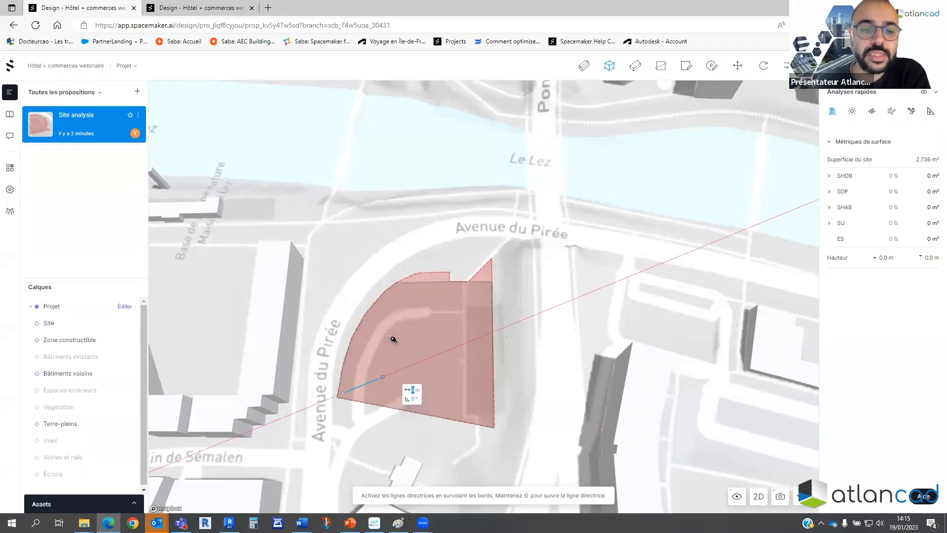
left_click(391, 325)
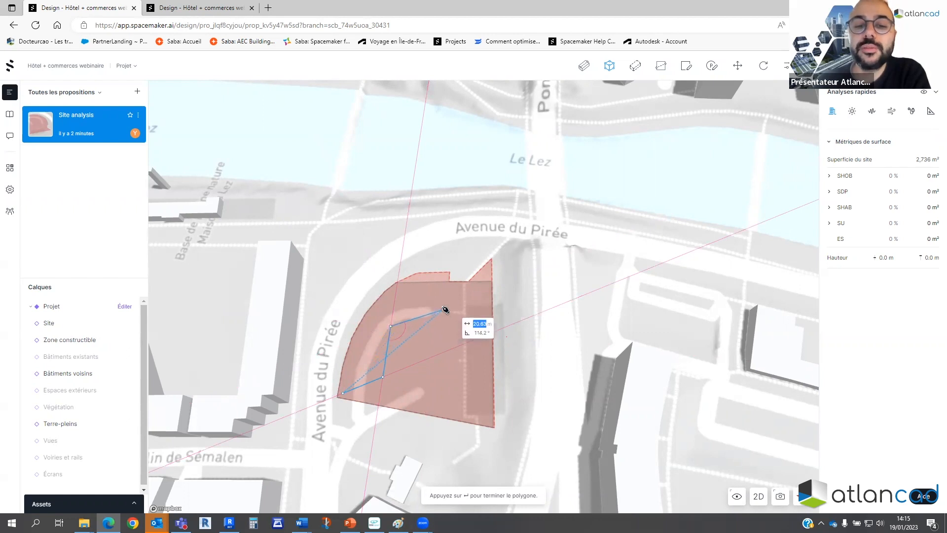
left_click(443, 311)
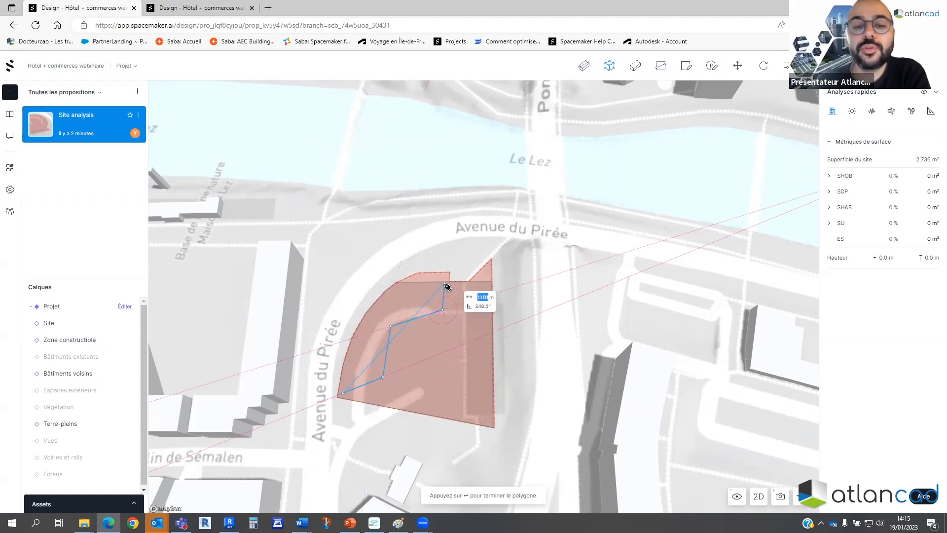
left_click(446, 285)
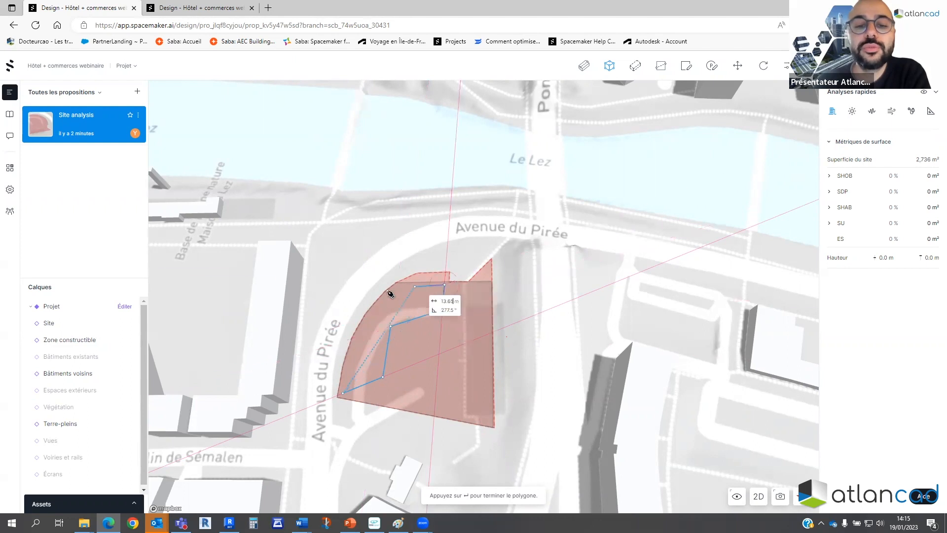
scroll(395, 294, "up", 3)
scroll(405, 284, "up", 3)
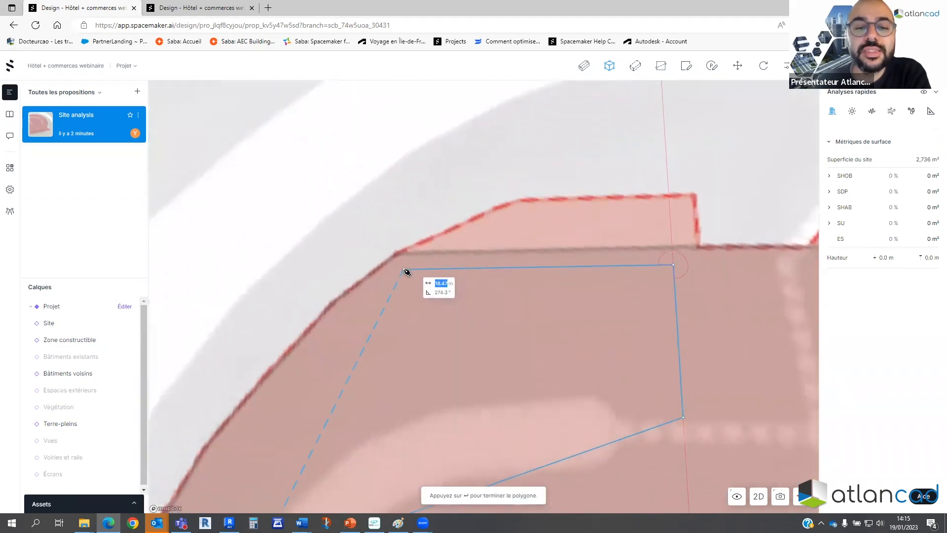
left_click(407, 251)
scroll(407, 252, "down", 5)
scroll(404, 262, "up", 4)
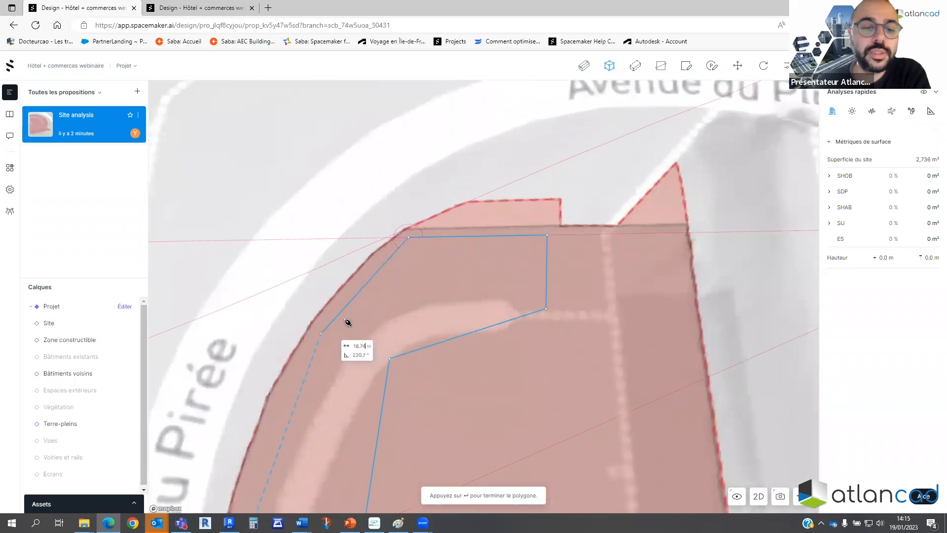
left_click(330, 314)
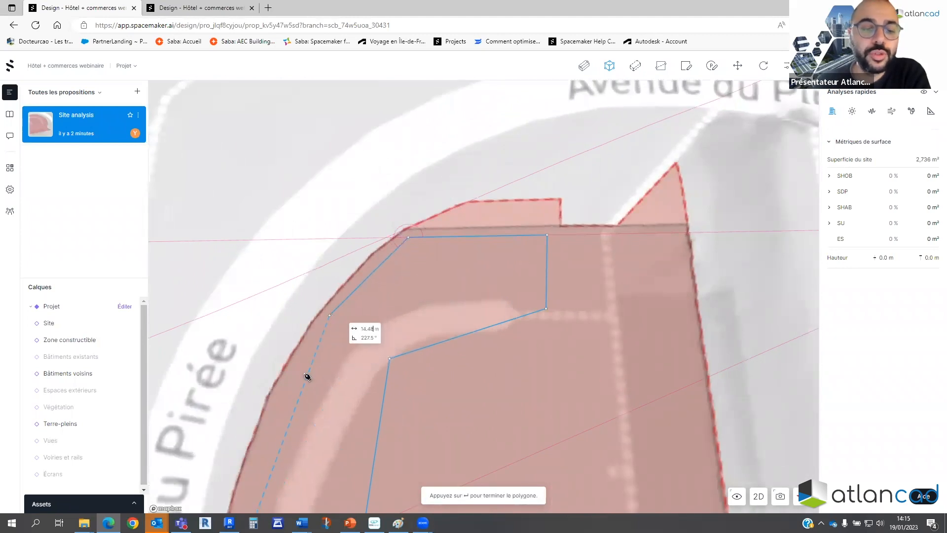
left_click(278, 399)
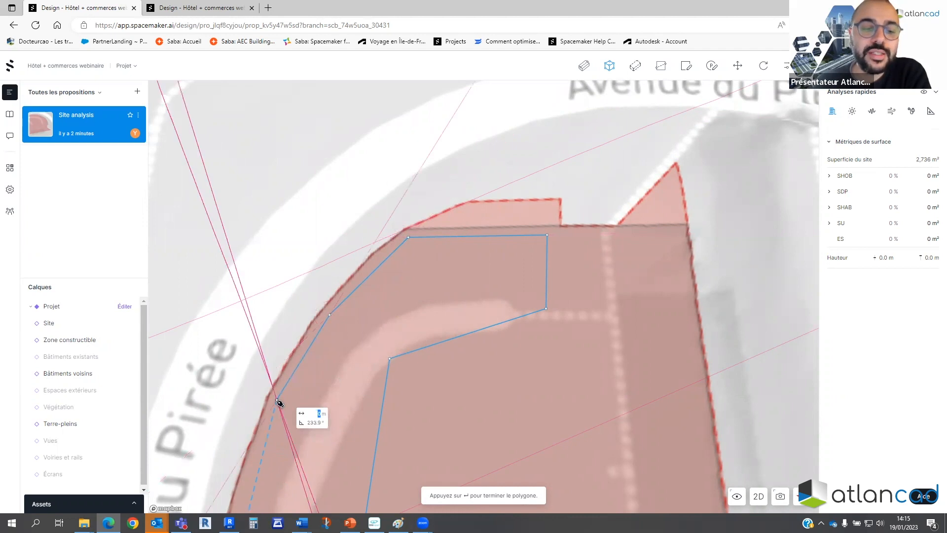
scroll(317, 307, "down", 5)
scroll(301, 353, "down", 5)
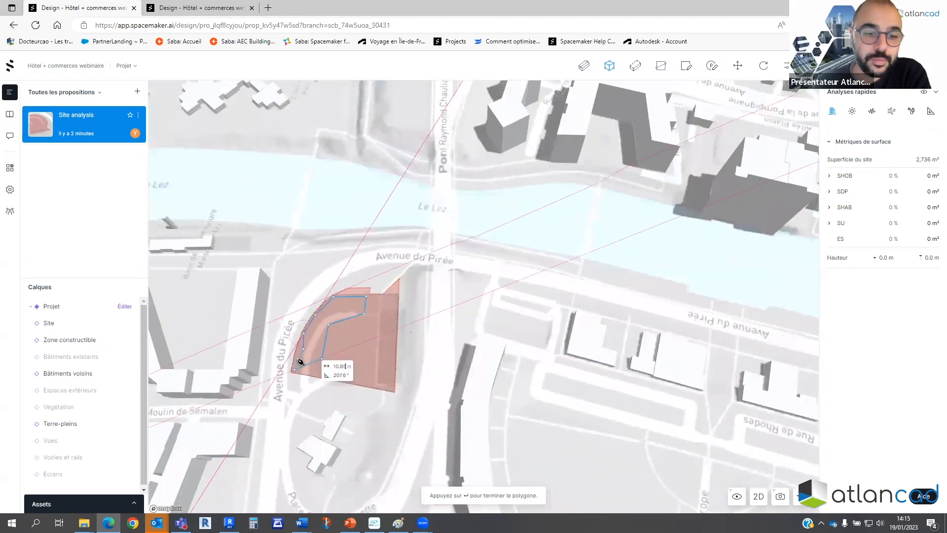
scroll(306, 377, "up", 8)
left_click(292, 376)
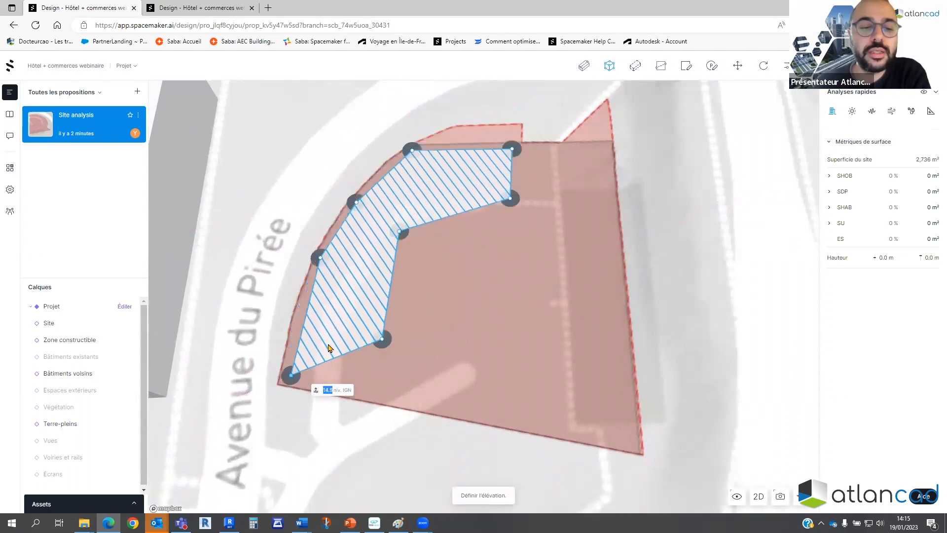
Set the footprint's base at 14.5 (niv. IGN) and extrude the building to about 19.3 m, giving six floors.
left_click(330, 349)
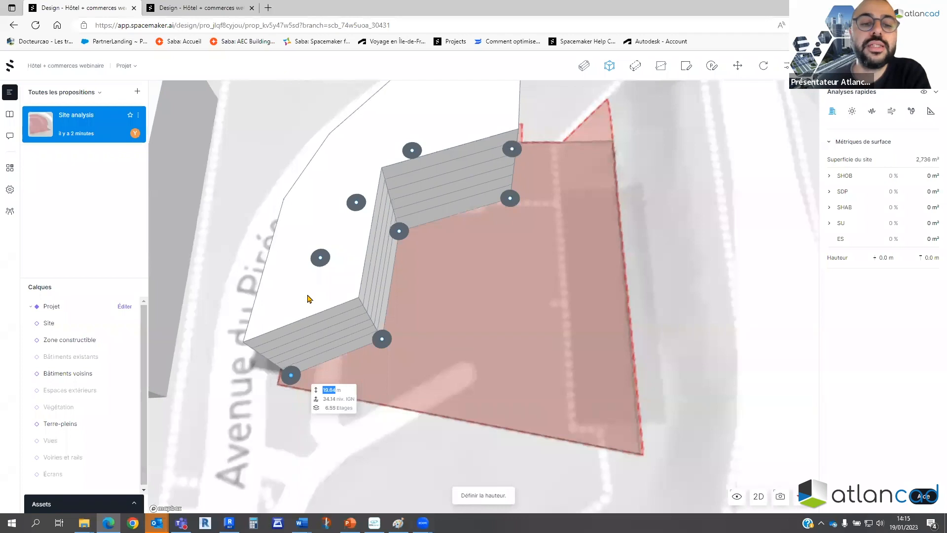
right_click_drag(308, 299, 338, 246)
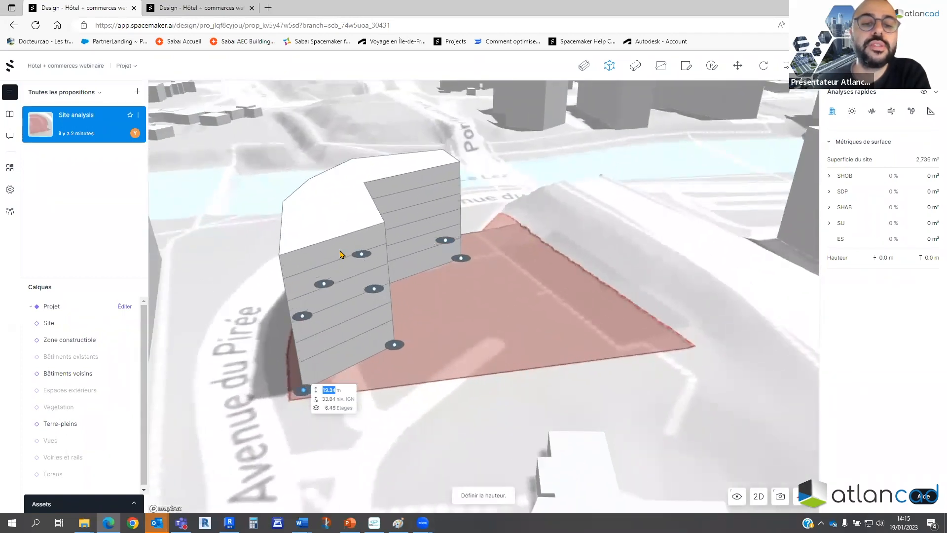
left_click(339, 254)
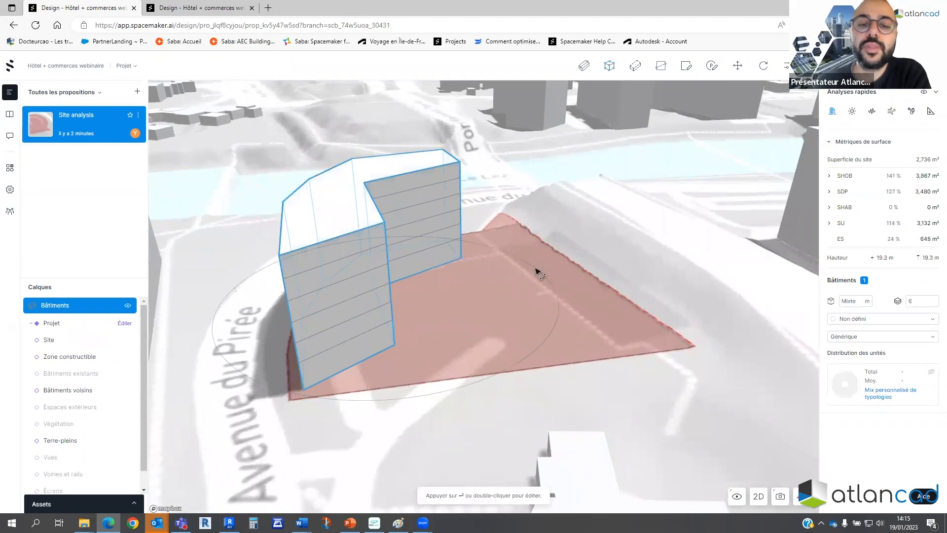
scroll(532, 279, "down", 5)
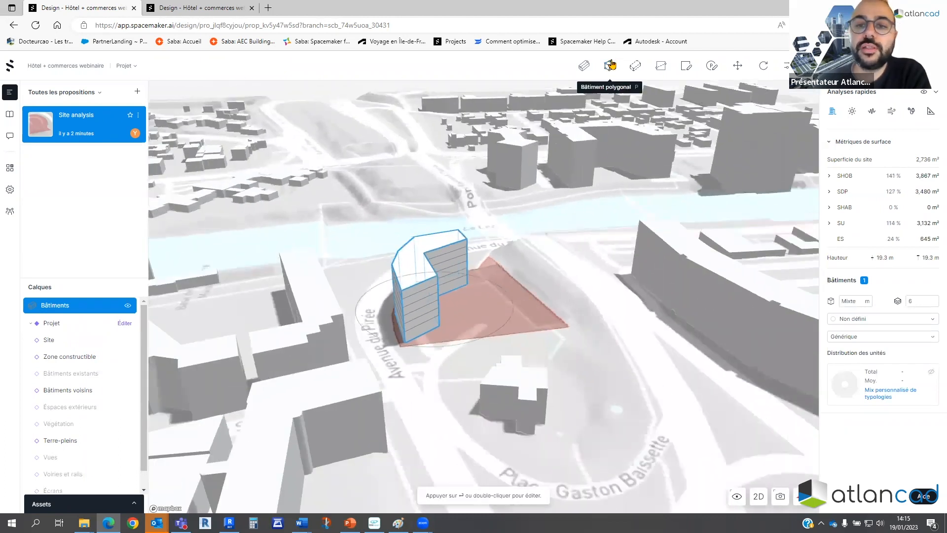
Draw a second Bâtiment polygonal footprint of about 904 m² in plan view, from the first building's edge along the straight side of the site.
left_click(758, 497)
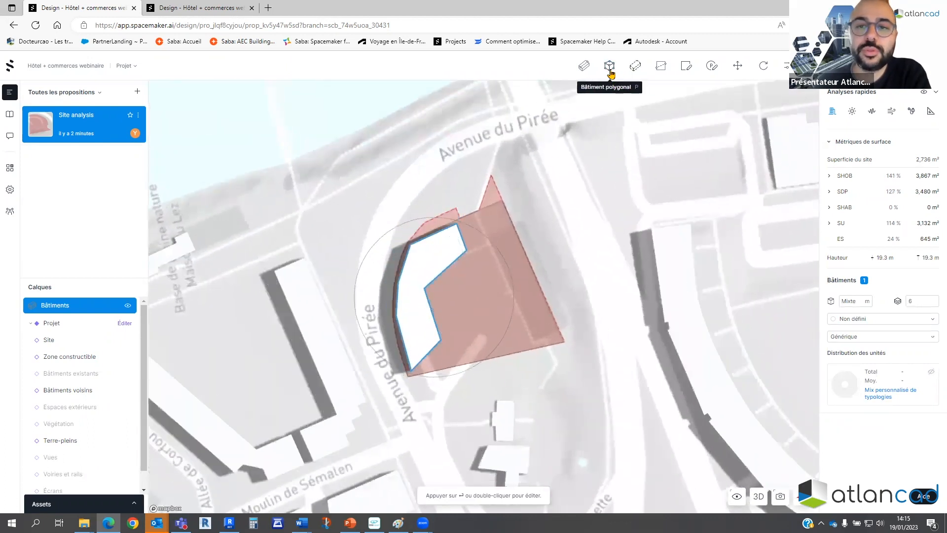
left_click(610, 67)
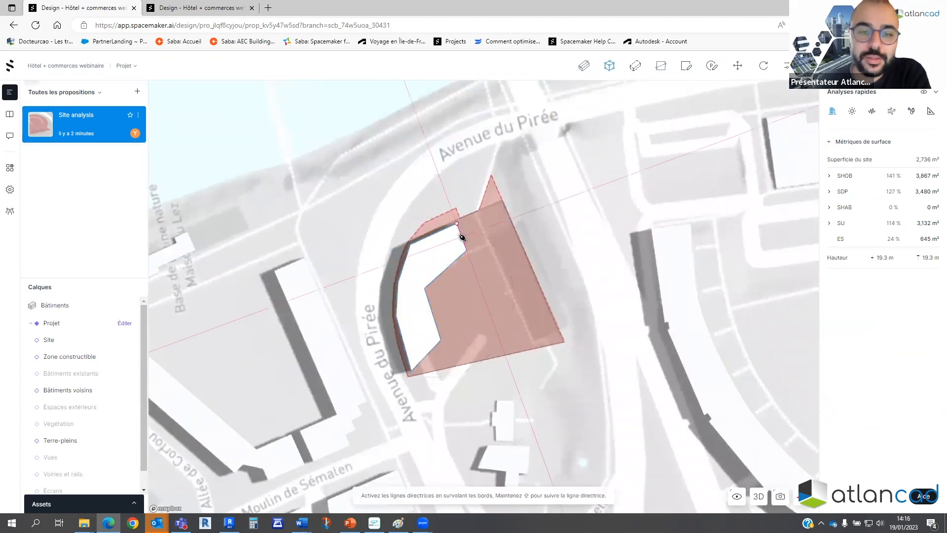
left_click(466, 250)
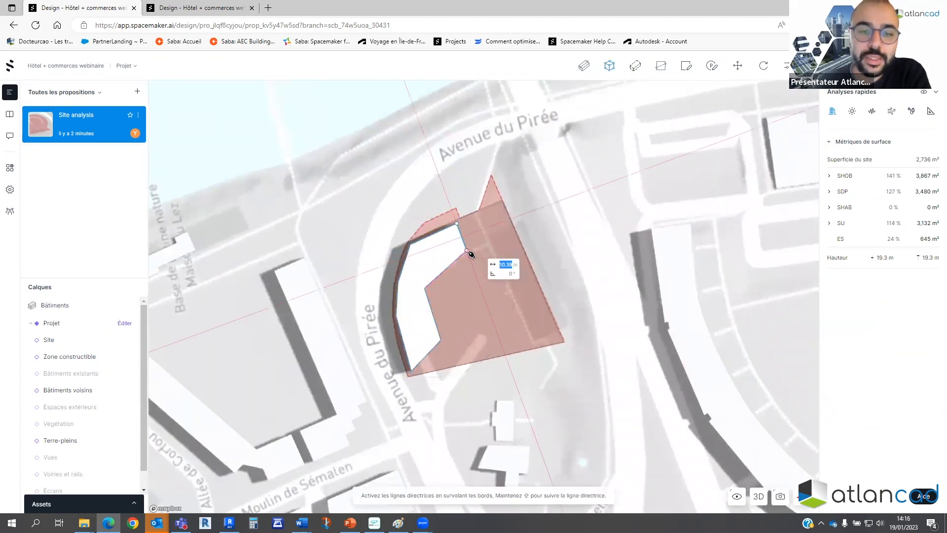
left_click(503, 348)
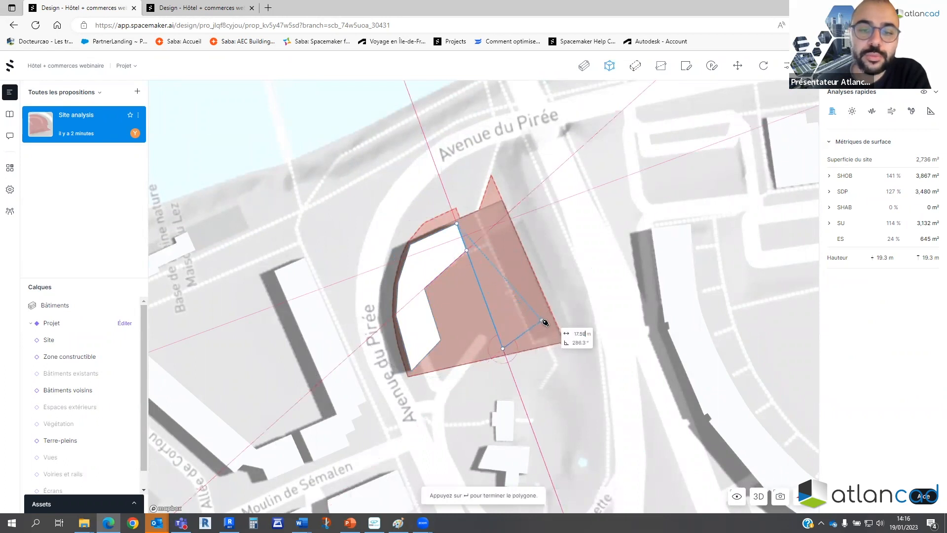
left_click(556, 337)
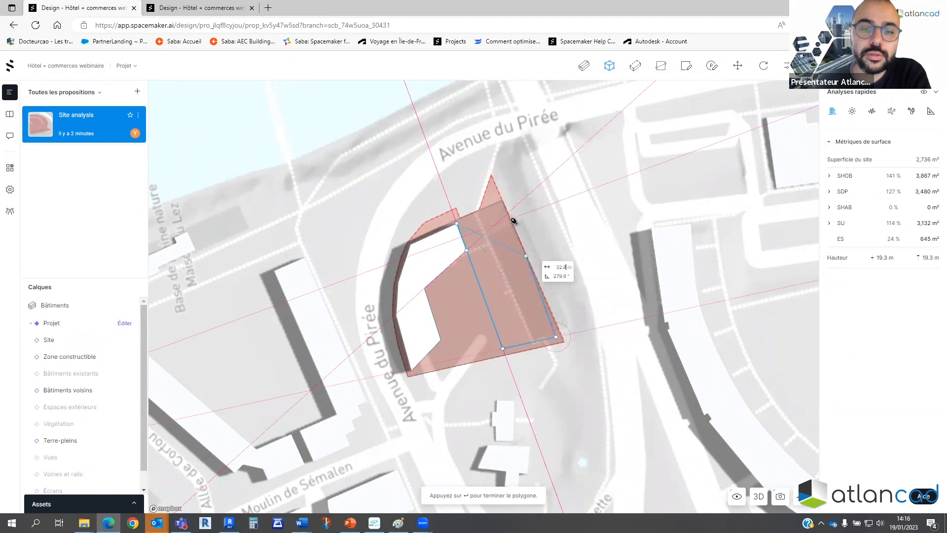
left_click(501, 207)
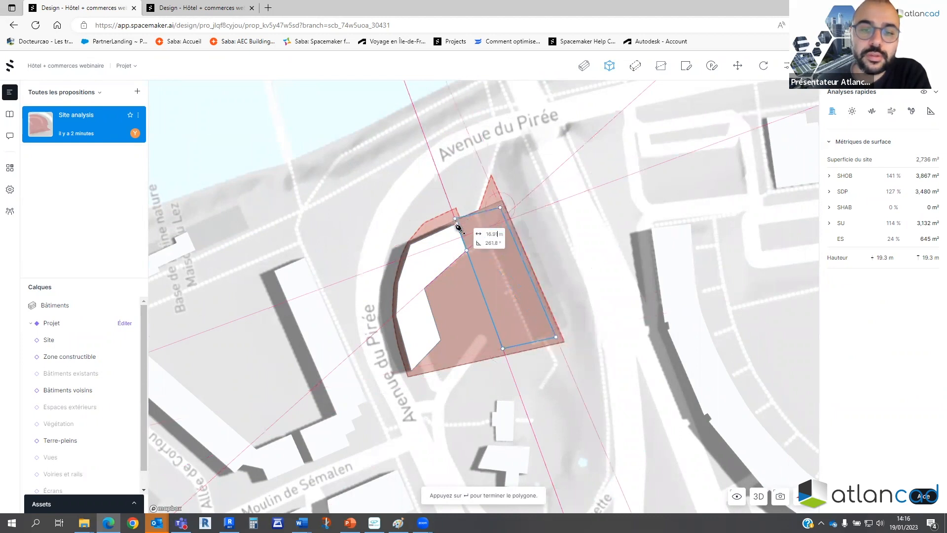
double_click(458, 225)
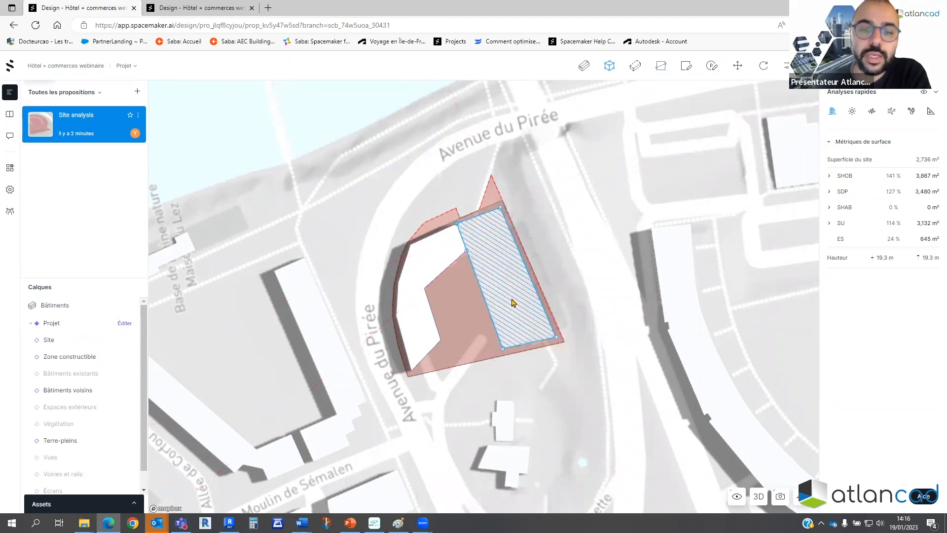
Extrude the second building to 12 m from its base, return to the 3D view and set its number of floors to 7.
left_click(485, 259)
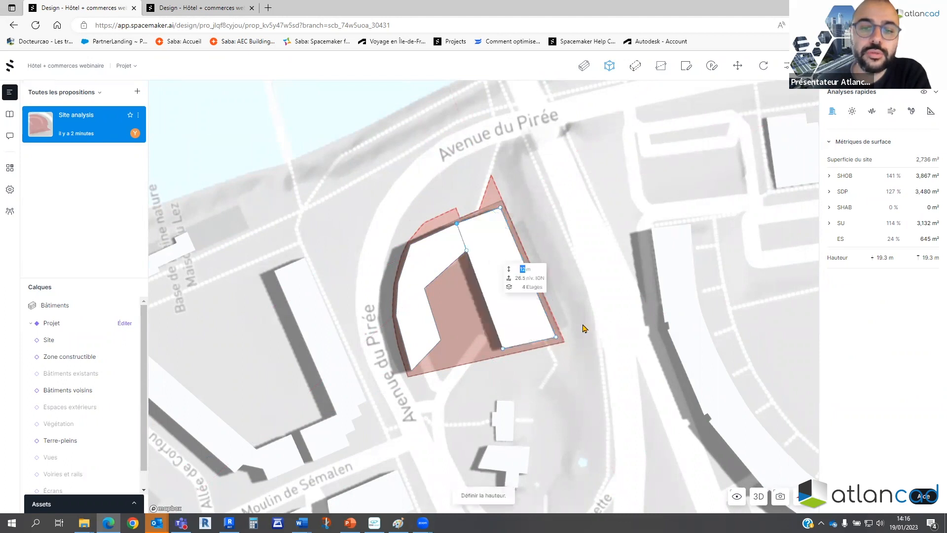
right_click_drag(587, 327, 577, 291)
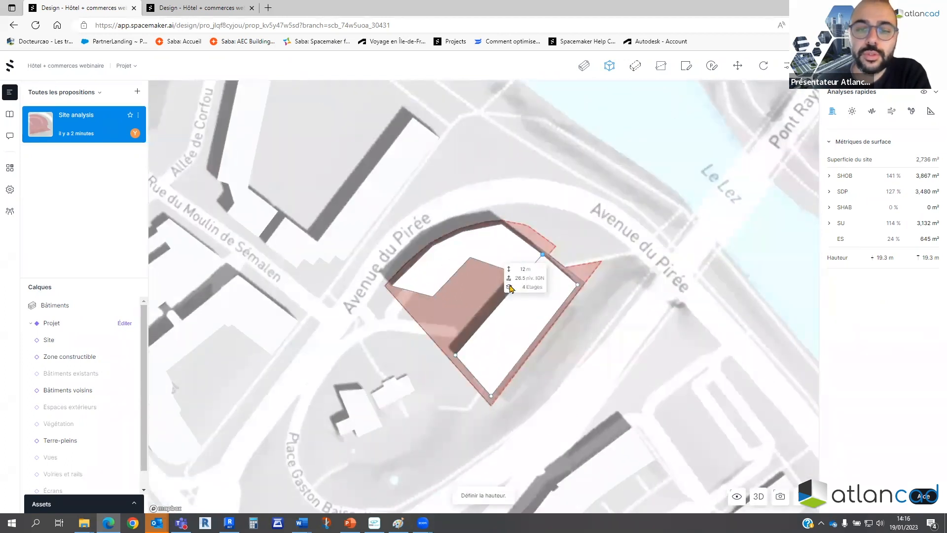
left_click(759, 497)
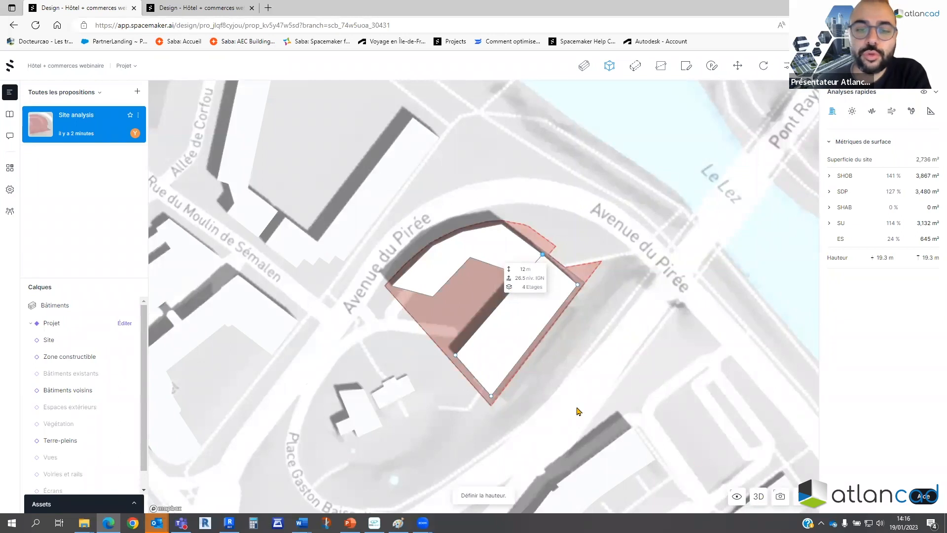
left_click(486, 307)
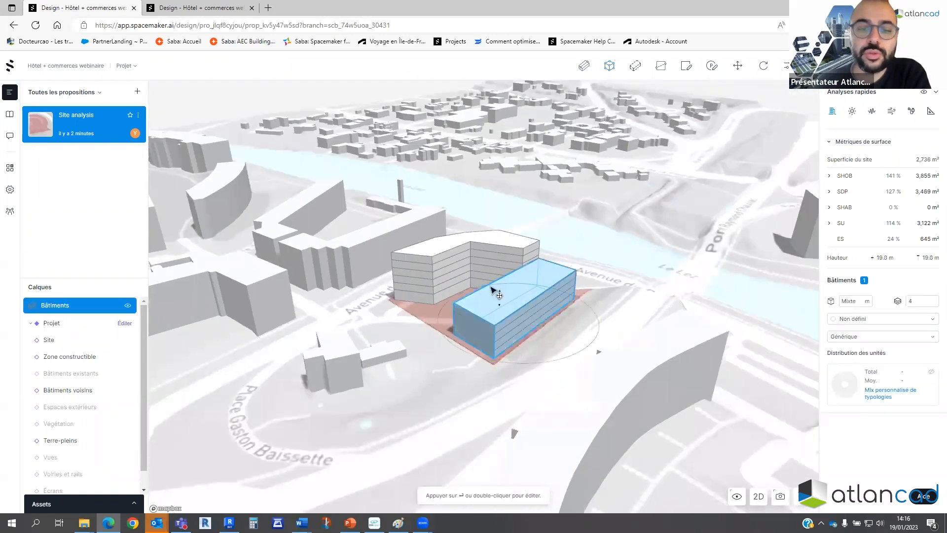
left_click(921, 301)
type("7")
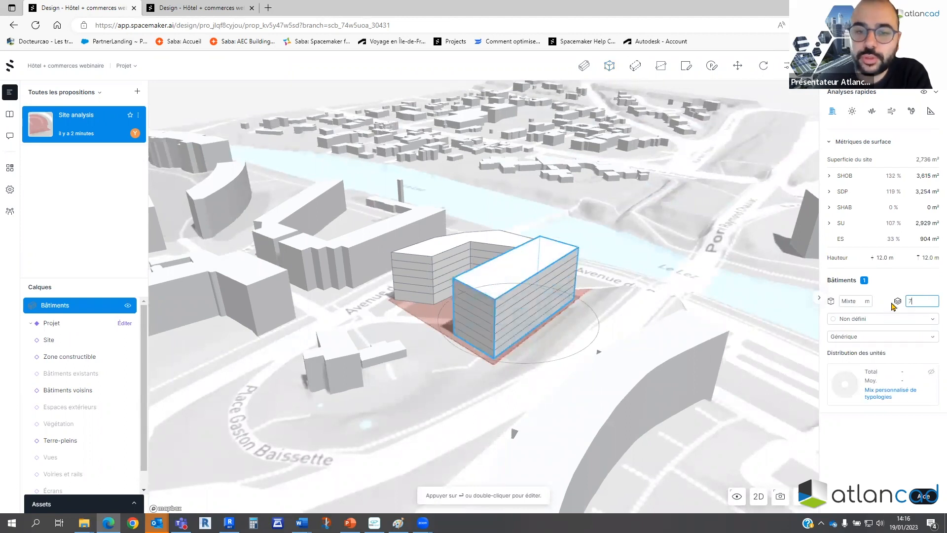
Set back the second building's top floor by moving its two corners farthest from the river about 37.8 m and 28 m along the long edges.
right_click_drag(474, 376, 499, 389)
left_click(497, 305)
left_click(499, 309)
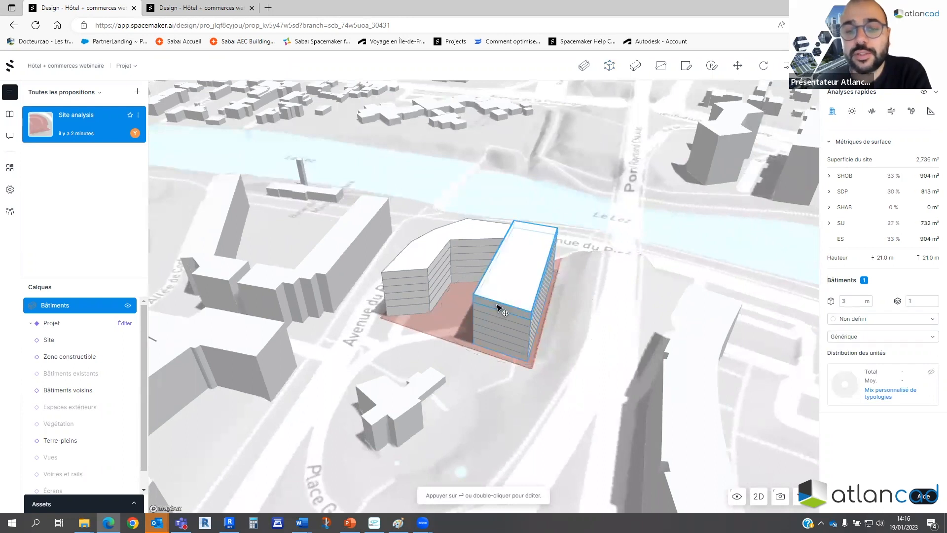
double_click(496, 307)
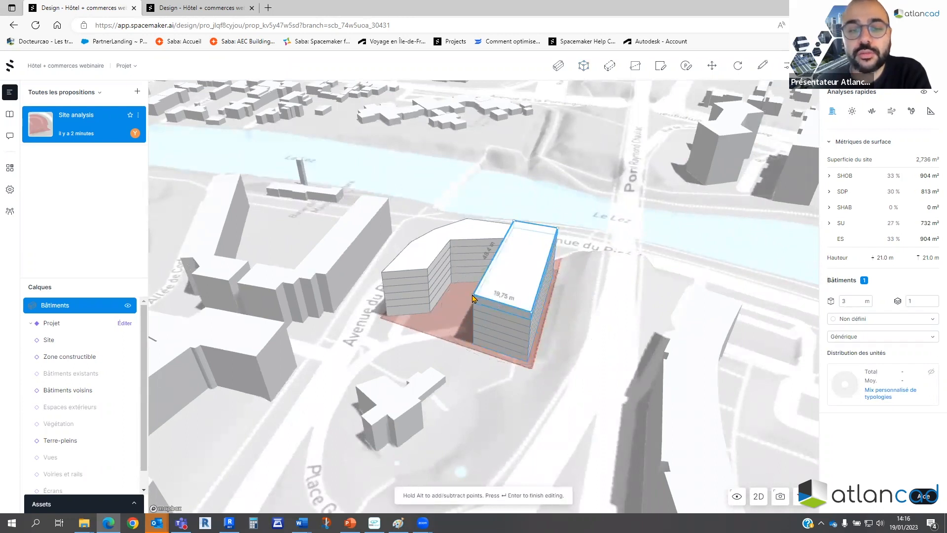
left_click(475, 295)
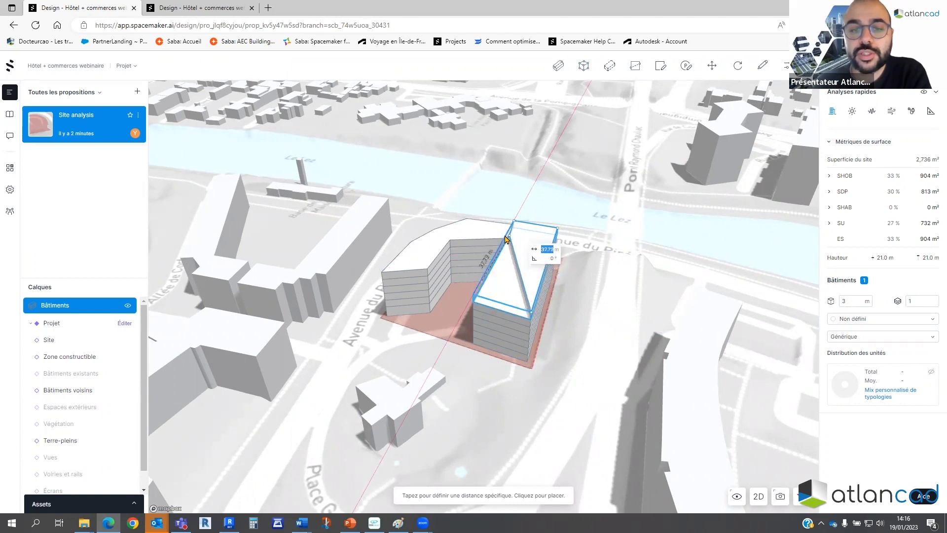
left_click(506, 238)
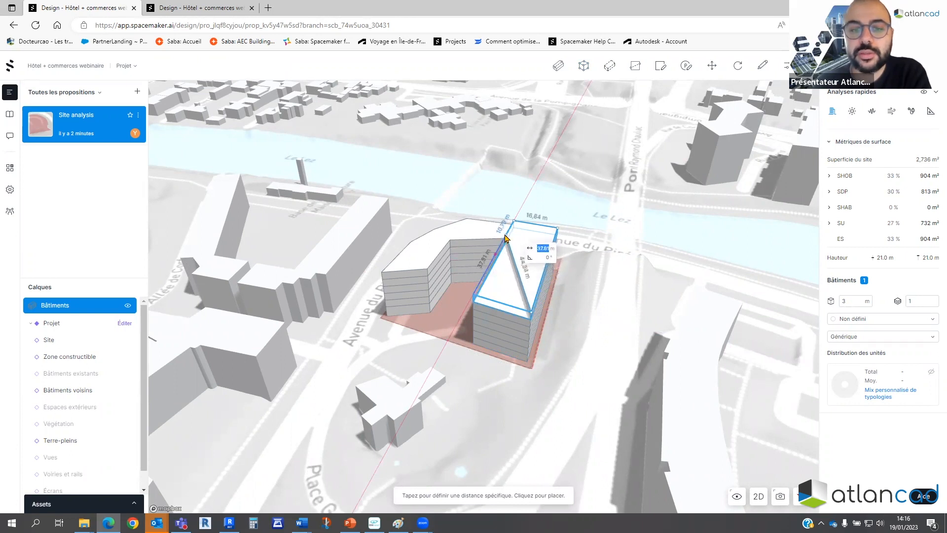
left_click(532, 313)
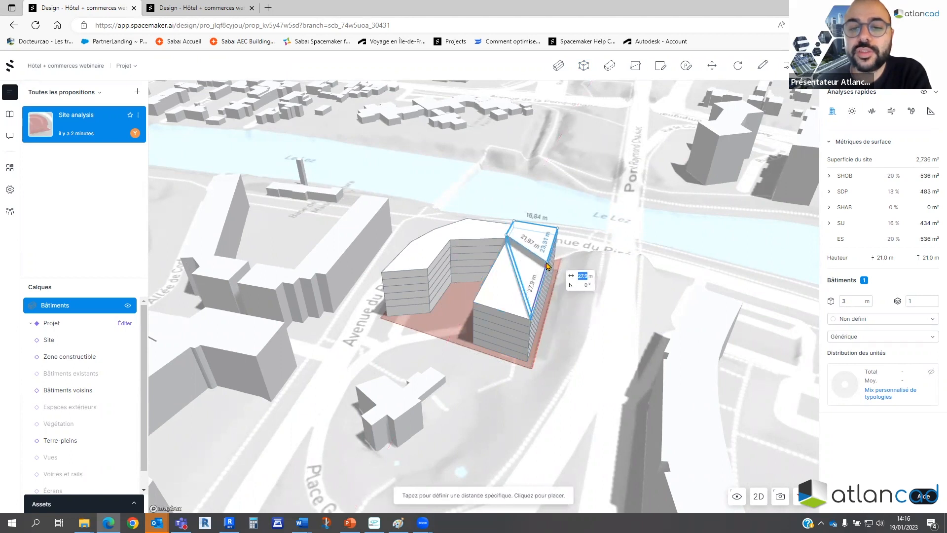
left_click(547, 262)
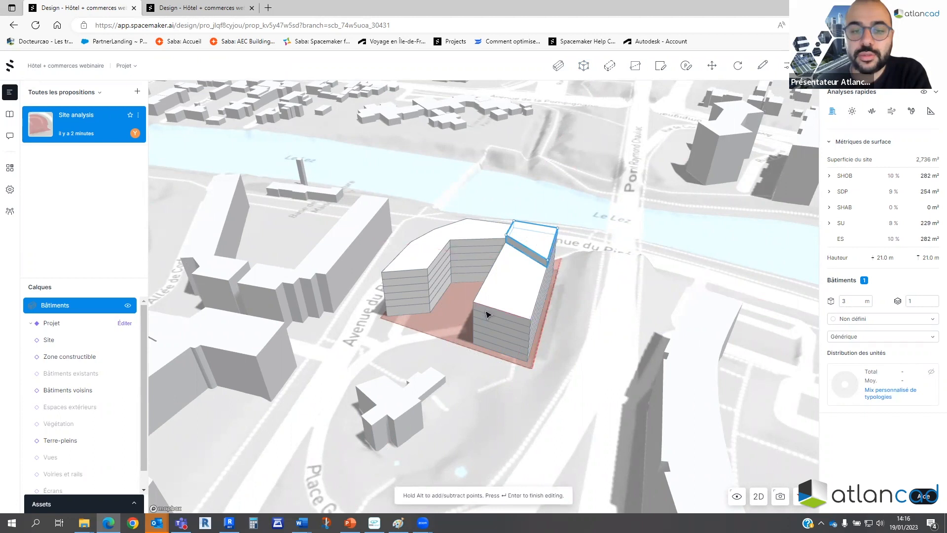
key("Return")
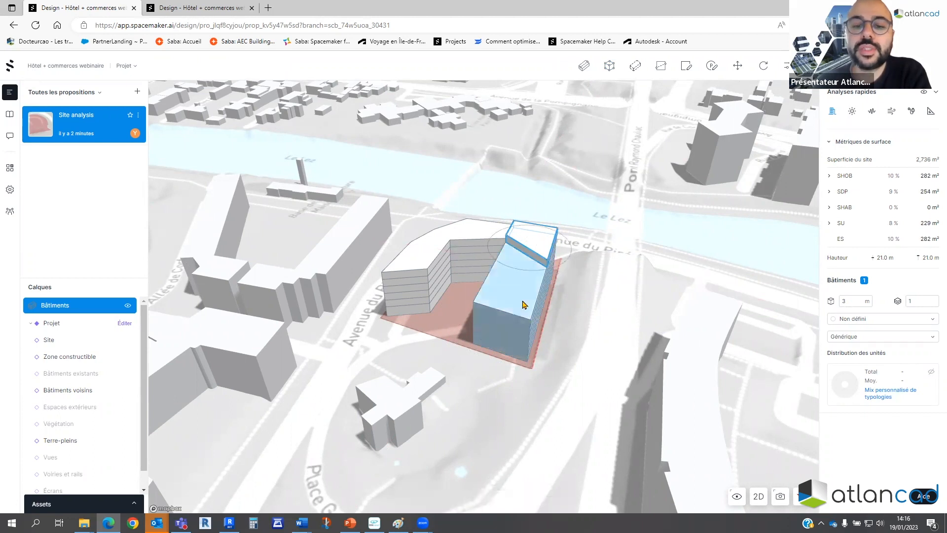
left_click(521, 328)
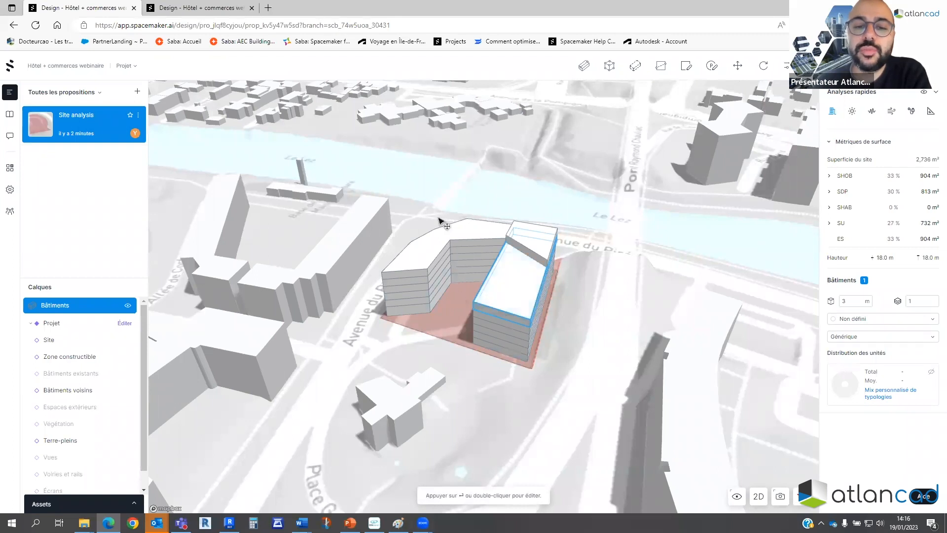
Switch to the other open design of the site and view the Esquisse Spacemaker proposal's stepped buildings from several angles.
left_click(175, 6)
right_click_drag(510, 340, 390, 338)
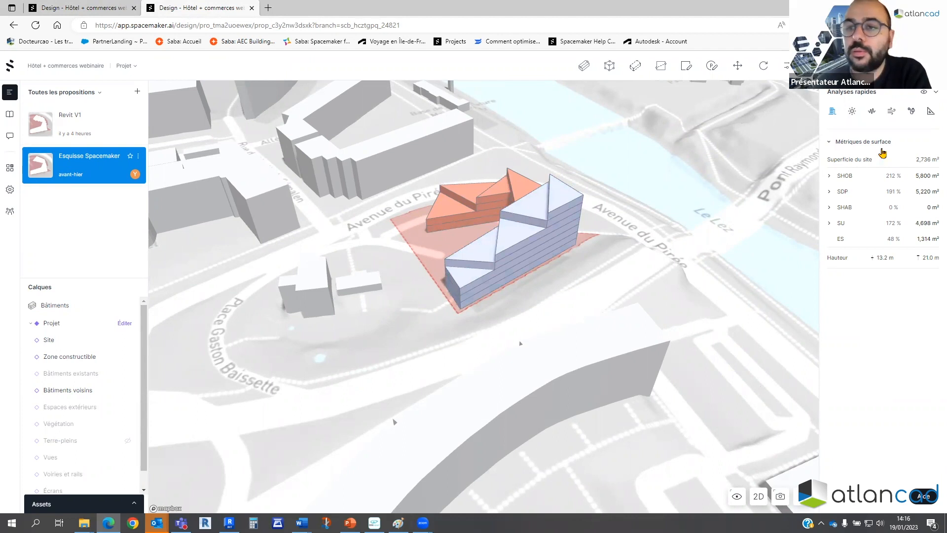
mouse_move(637, 288)
right_mouse_down()
mouse_move(620, 279)
mouse_move(650, 286)
right_mouse_up()
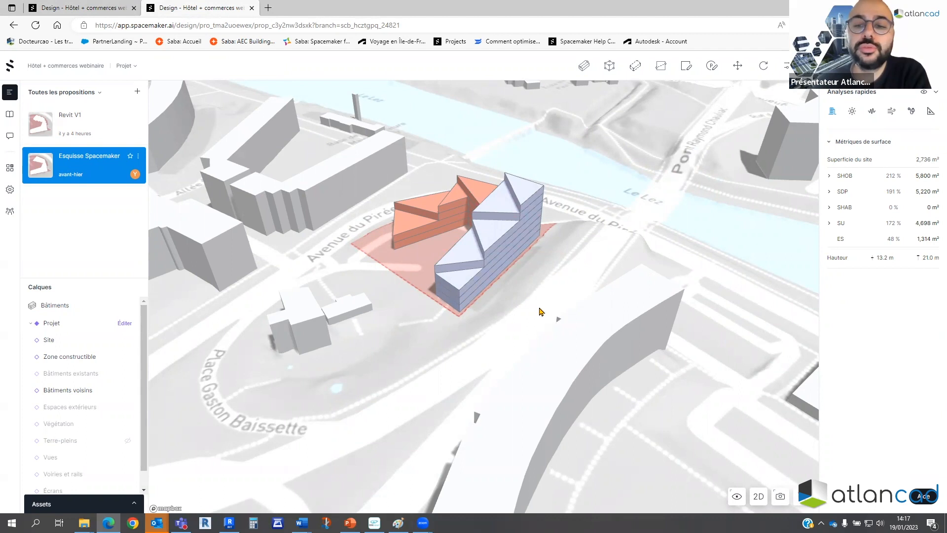
right_click_drag(514, 324, 521, 323)
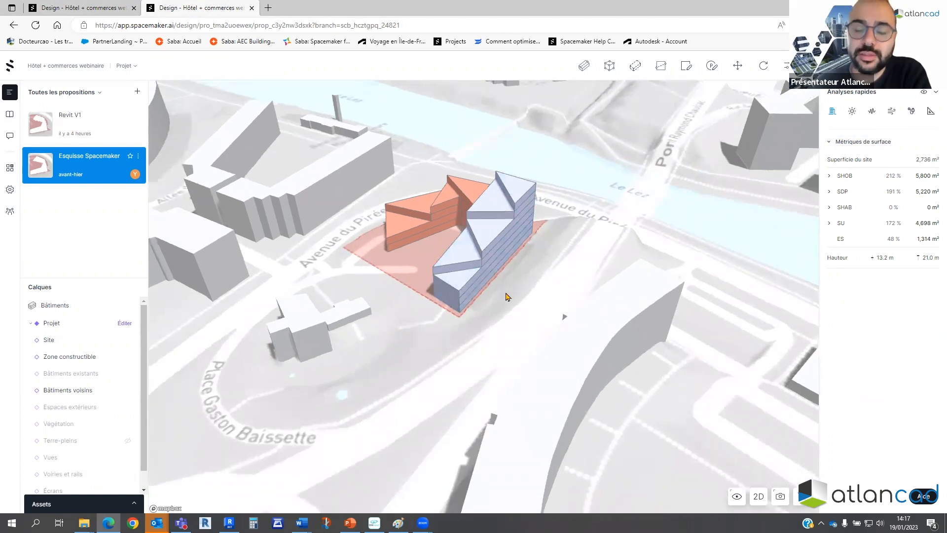
left_click_drag(384, 297, 497, 229)
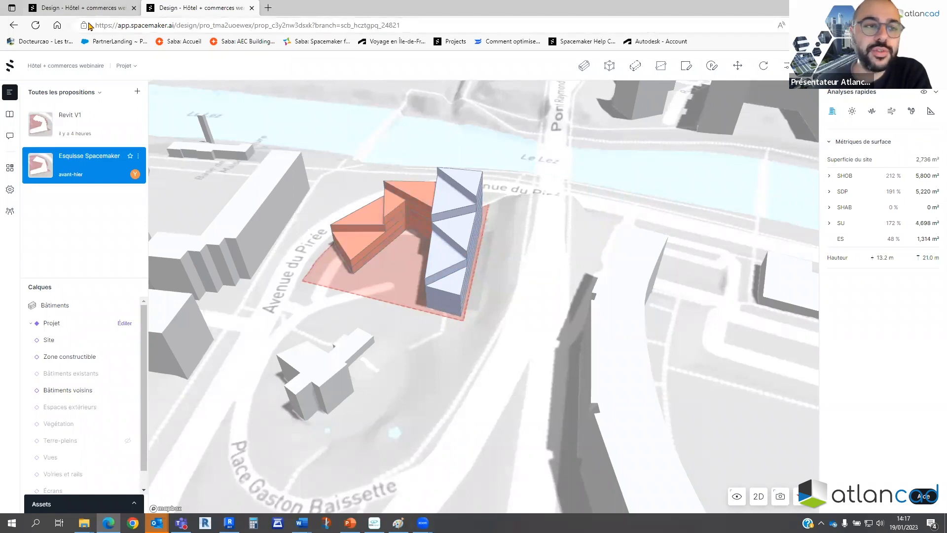
Check the function assigned to floors of the orange and the light-blue building in the Esquisse Spacemaker proposal.
left_click(386, 247)
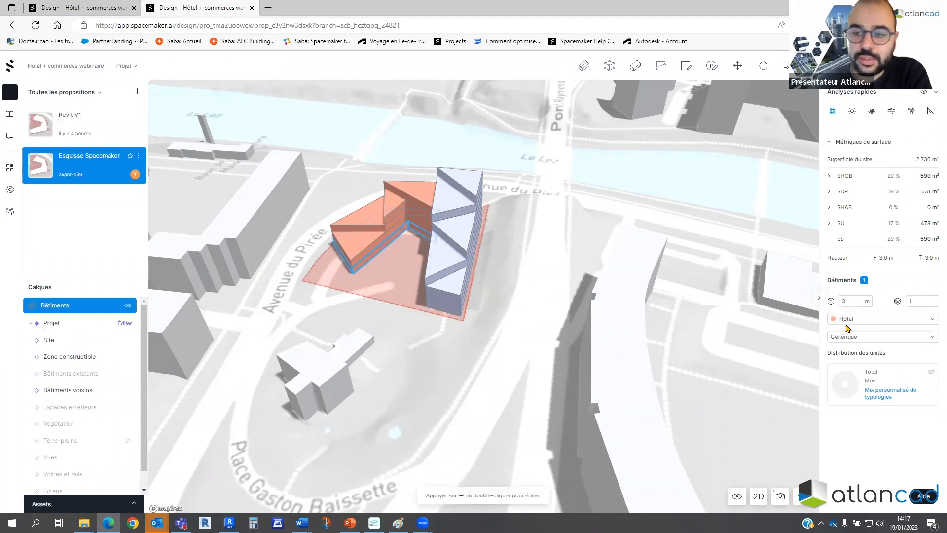
left_click(448, 249)
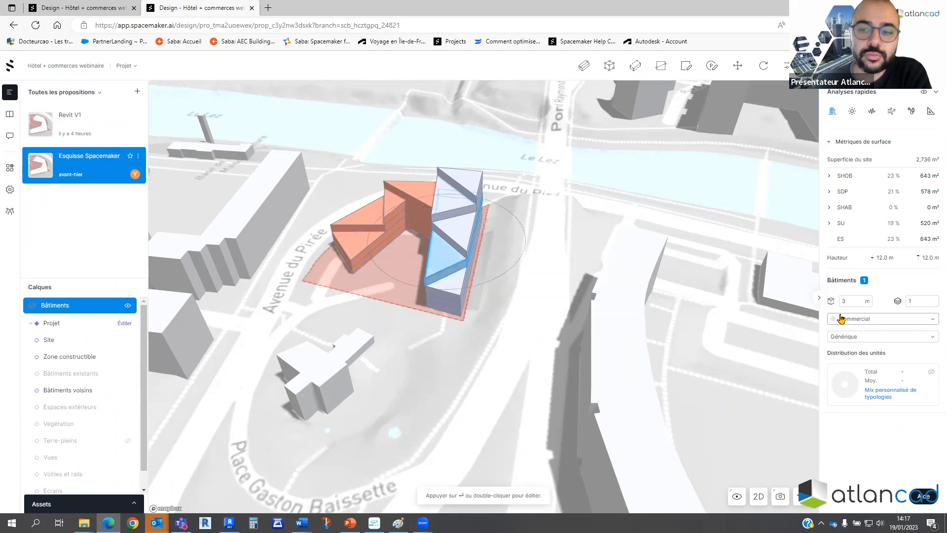
left_click(493, 325)
right_click_drag(514, 315, 520, 315)
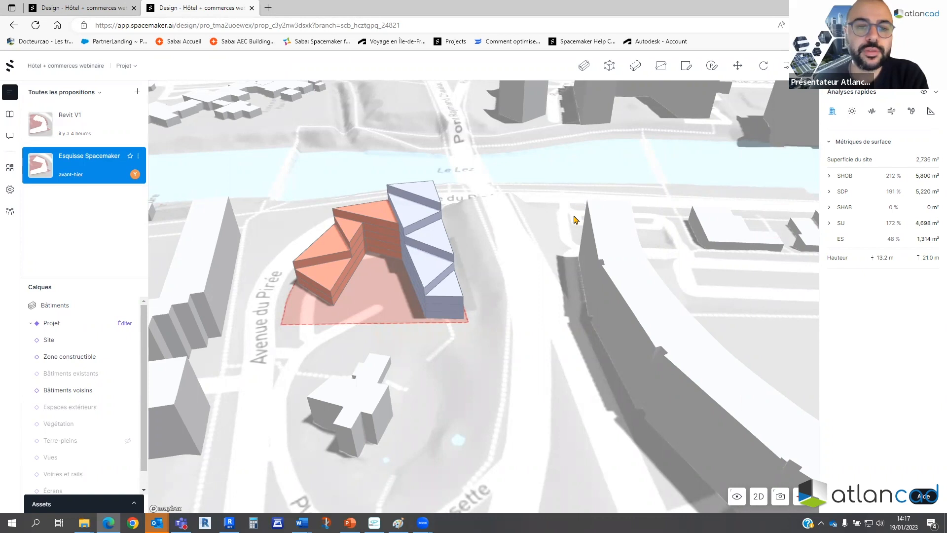
right_click_drag(573, 216, 562, 217)
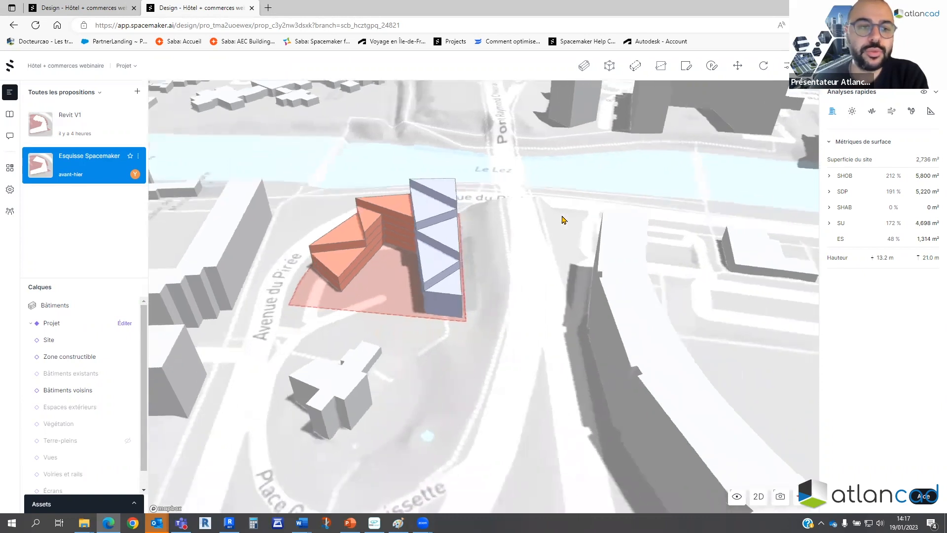
left_click(349, 286)
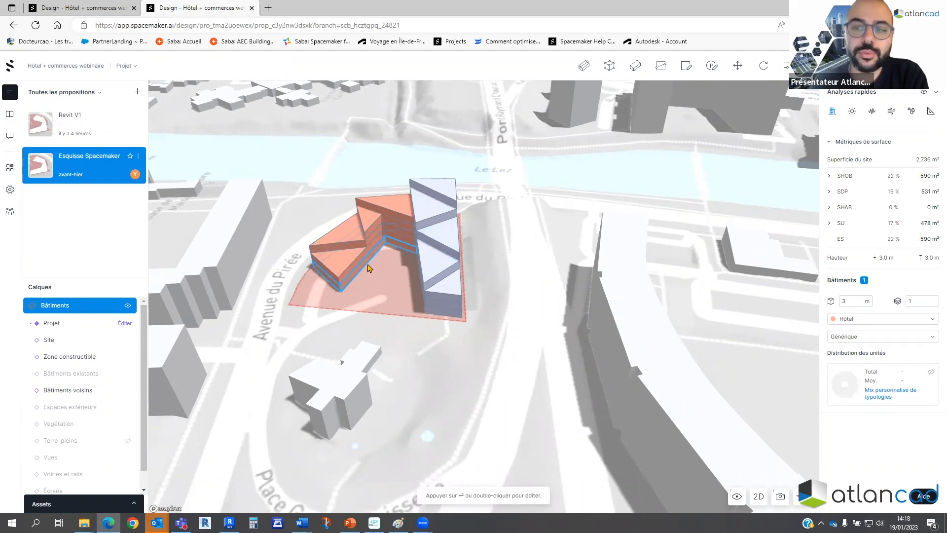
left_click(517, 249)
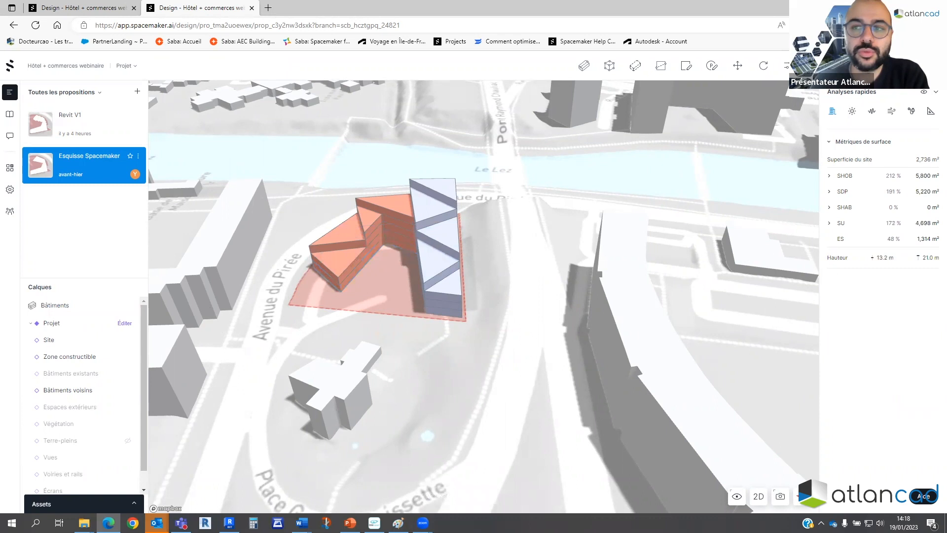
Switch the proposal to Analyze mode with surface metrics and inspect the terrain elevation at three points at the foot of the buildings.
left_click(809, 65)
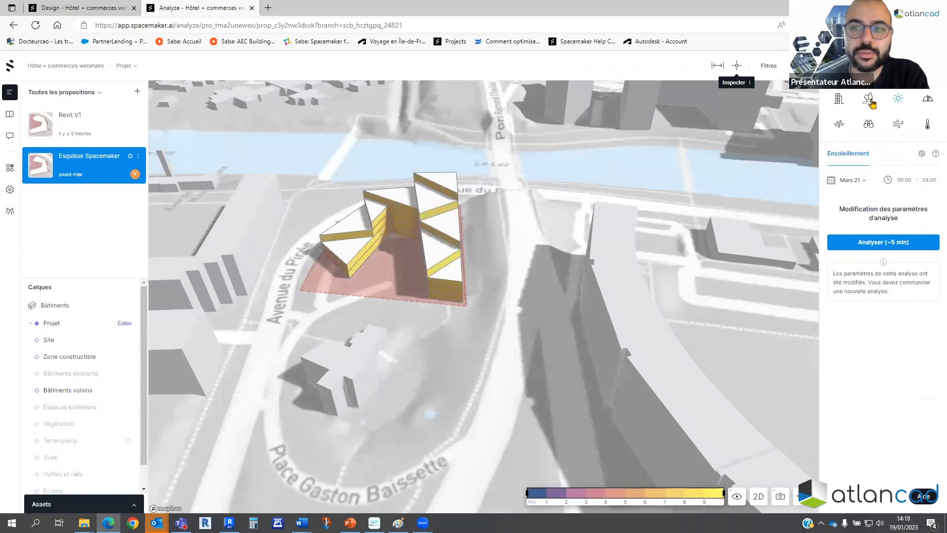
left_click(838, 98)
left_click(737, 65)
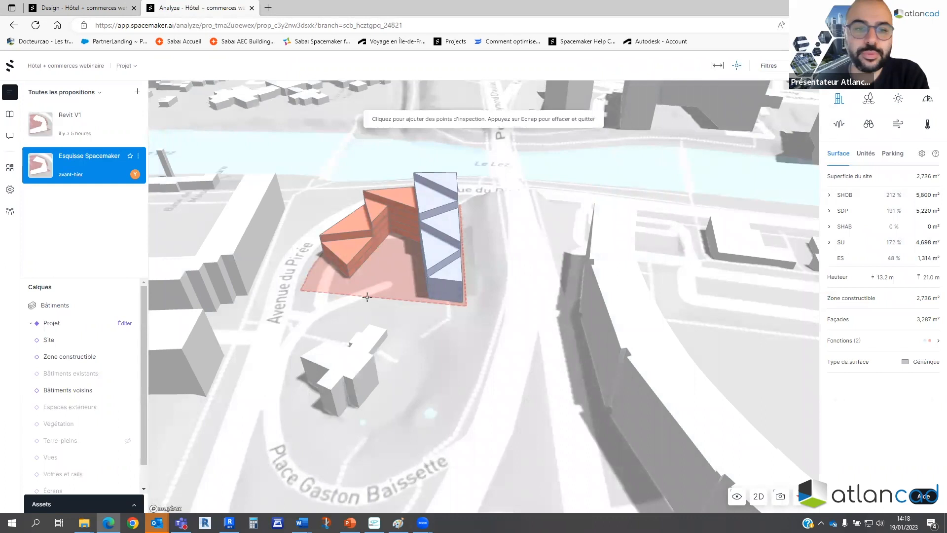
scroll(359, 269, "up", 5)
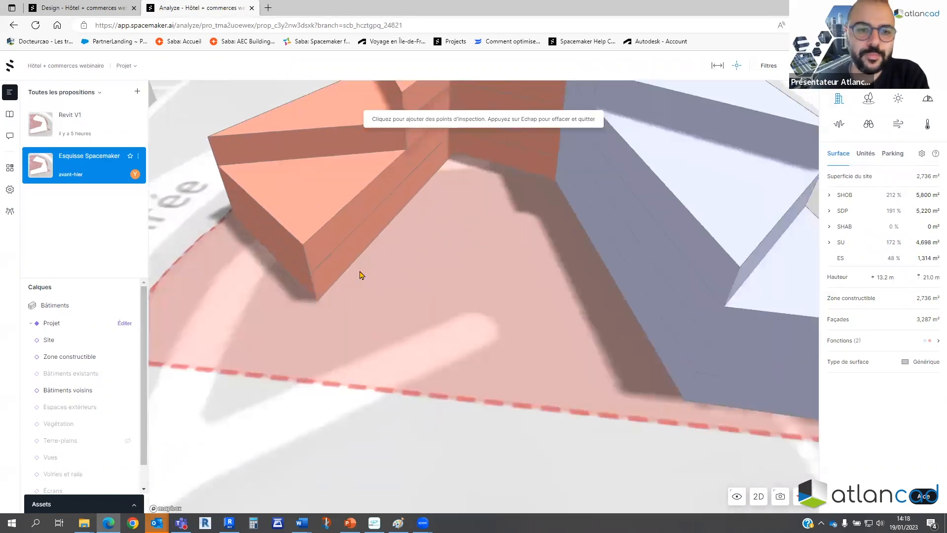
left_click(362, 245)
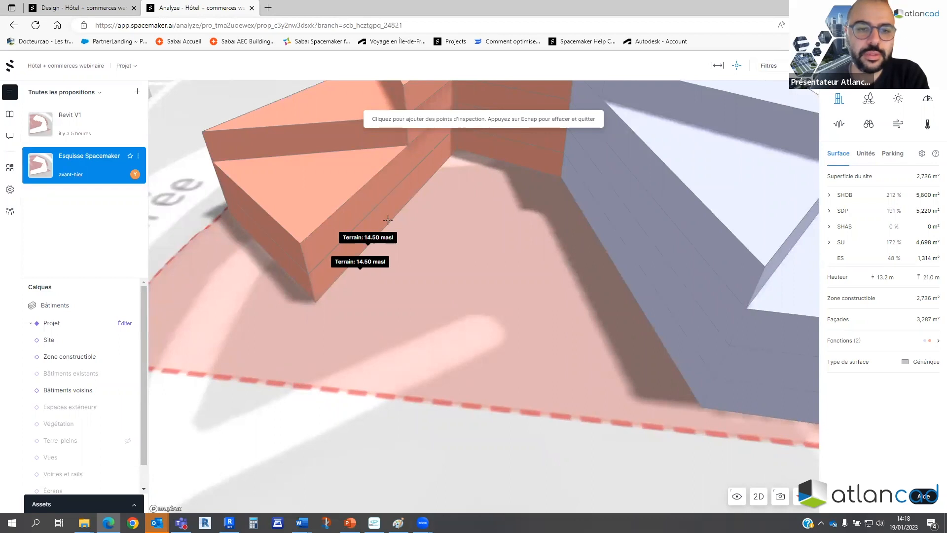
left_click(624, 281)
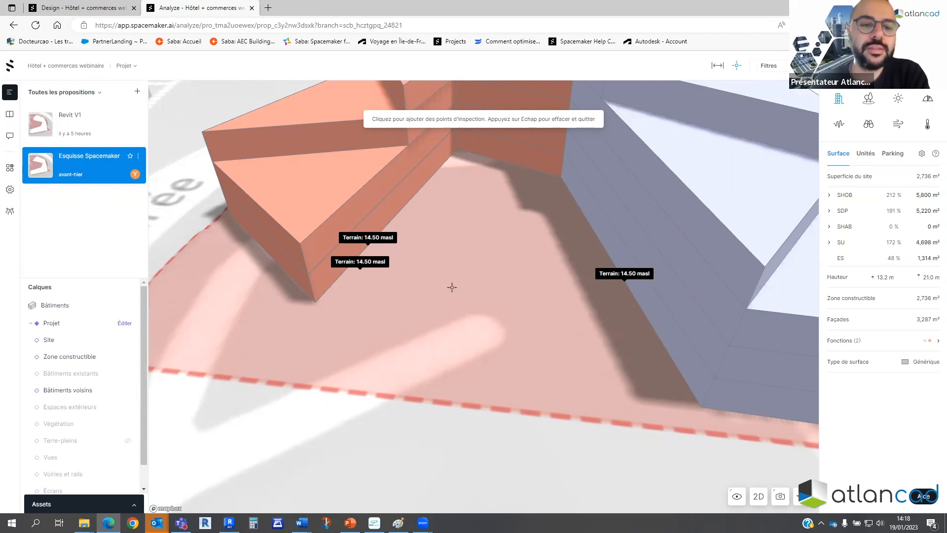
Clear the terrain inspection points and view the whole proposal with its surroundings along the river.
right_click_drag(461, 373, 461, 231)
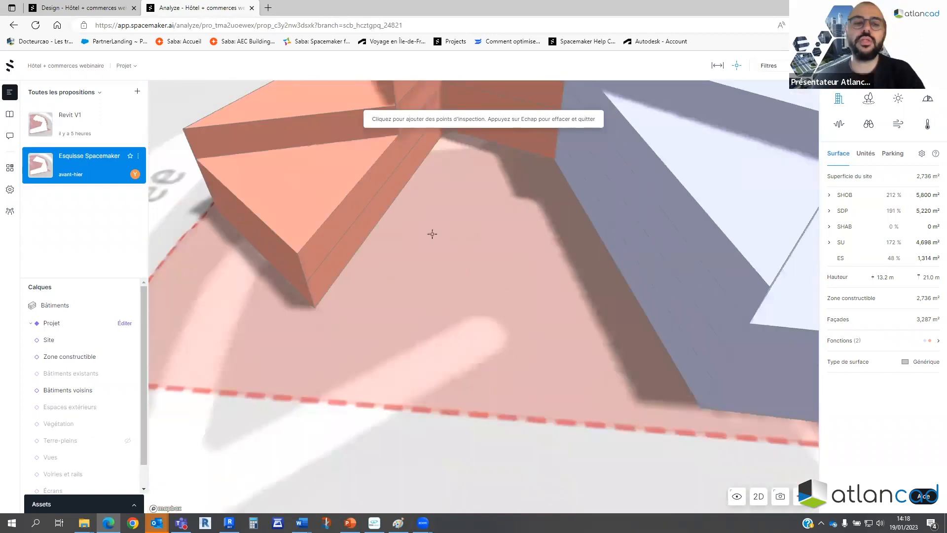
key("Escape")
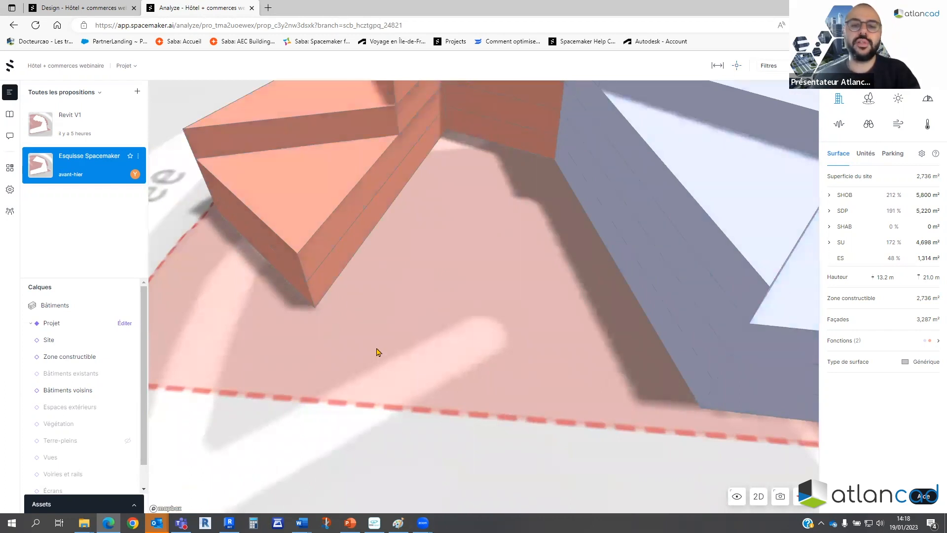
scroll(380, 348, "down", 10)
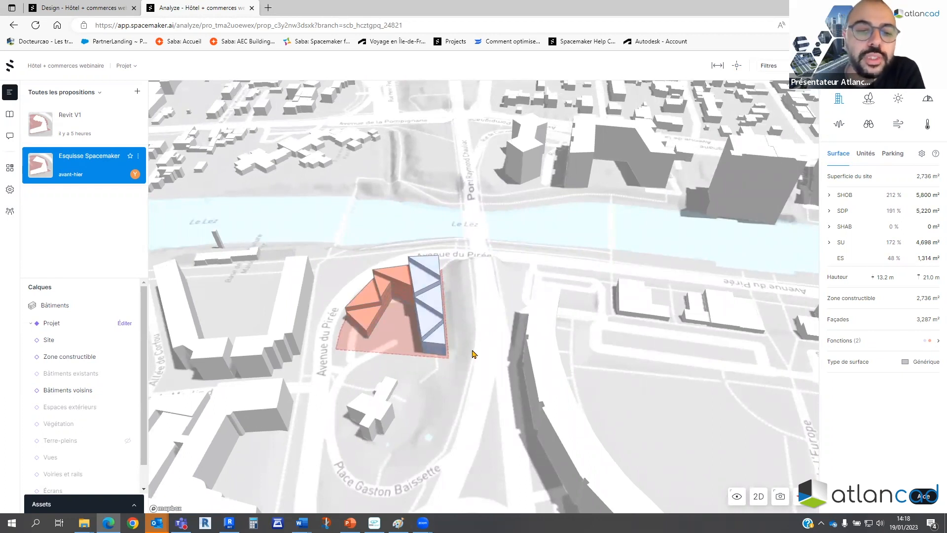
left_click_drag(472, 353, 370, 346)
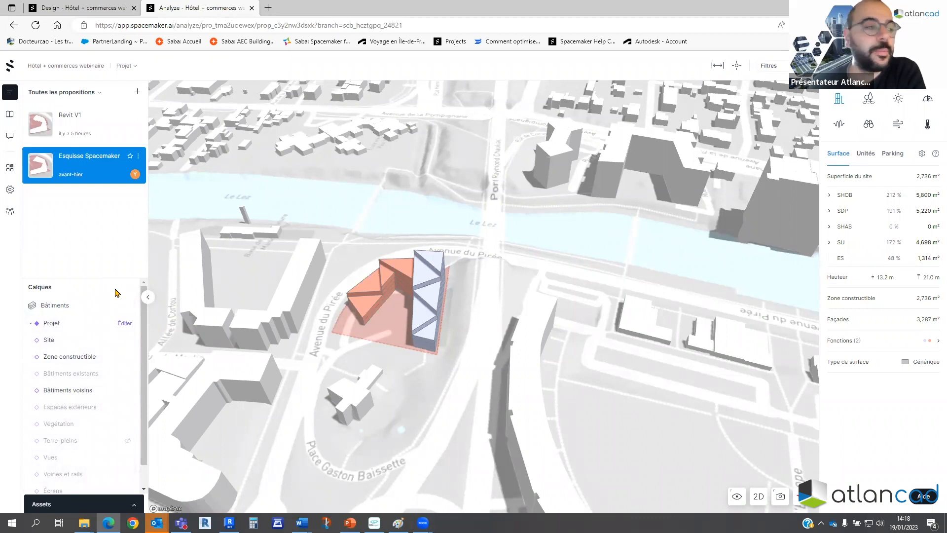
Review the file export formats and the Revit transfer options available for the Esquisse Spacemaker proposal.
left_click(140, 157)
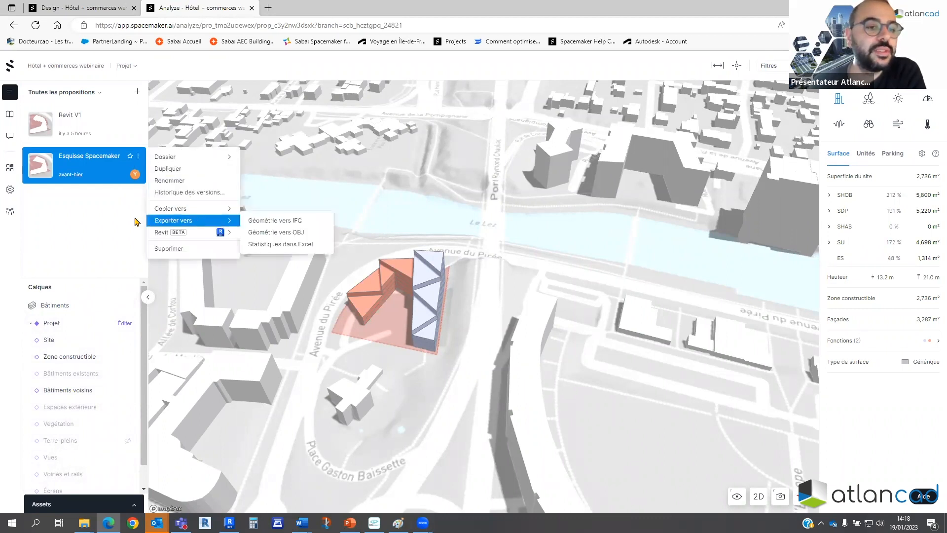
mouse_move(174, 234)
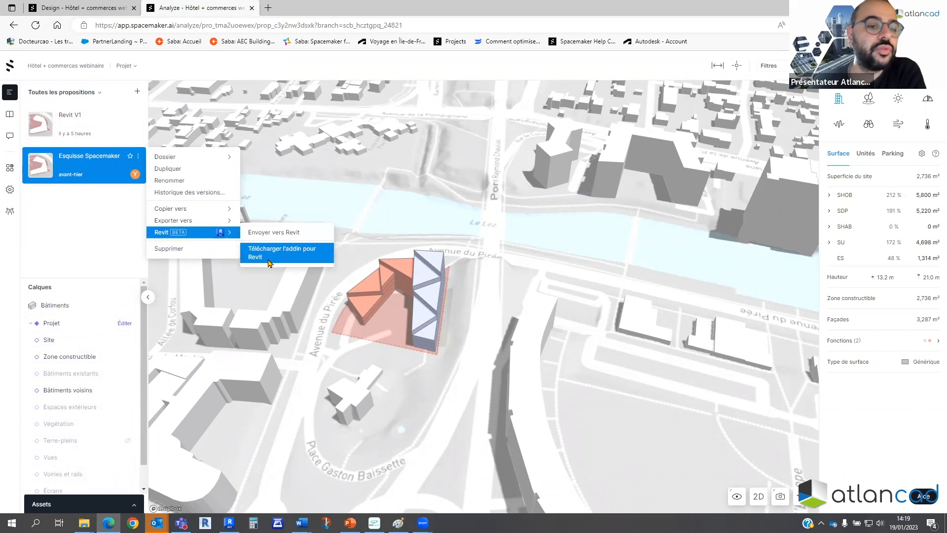
left_click(298, 239)
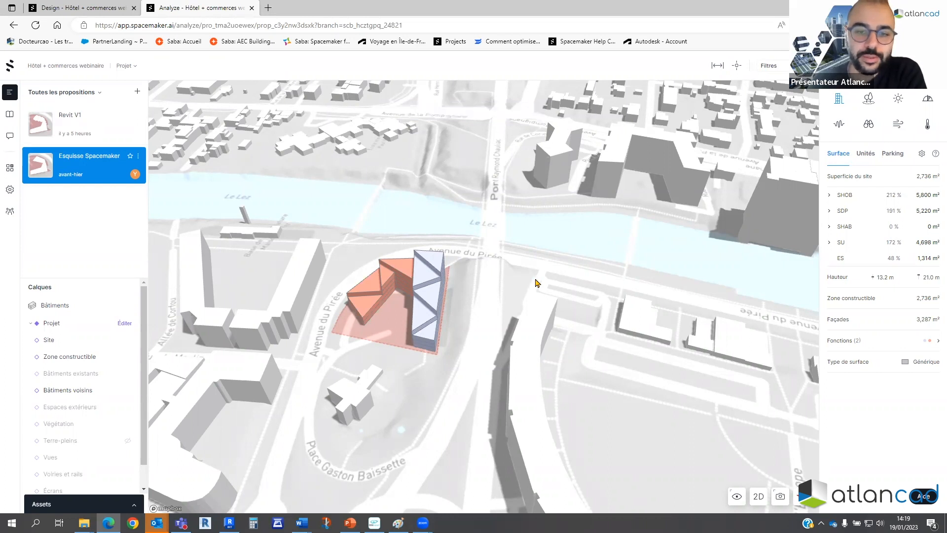
right_click_drag(567, 246, 401, 226)
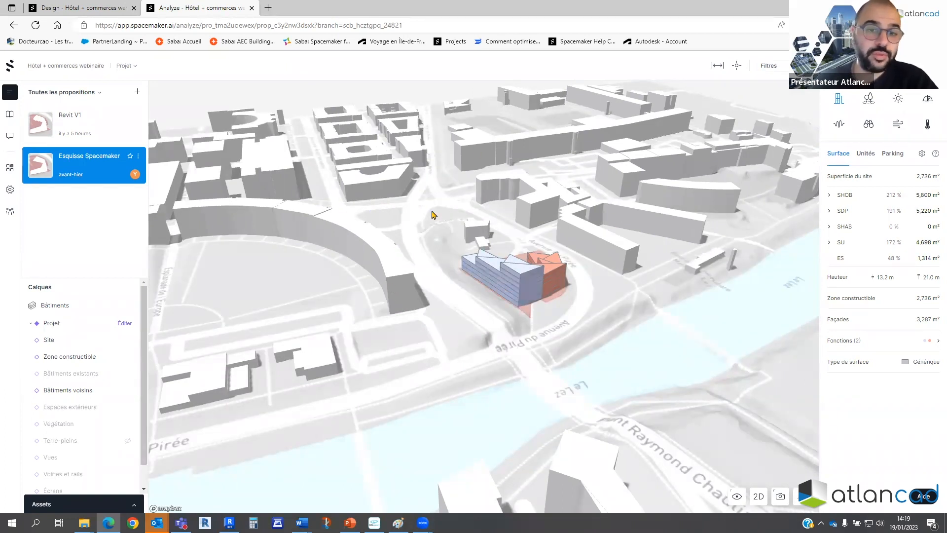
left_click_drag(413, 329, 507, 313)
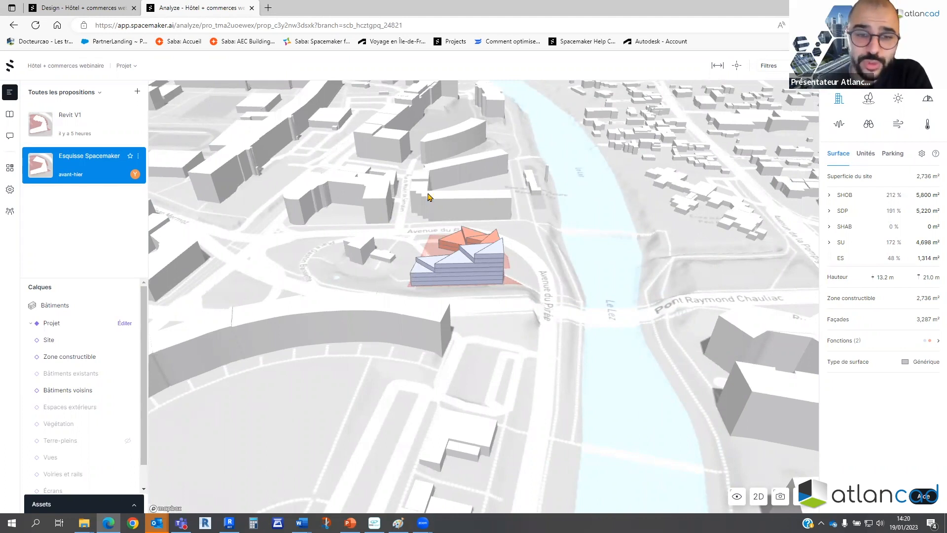
right_click_drag(526, 341, 534, 351)
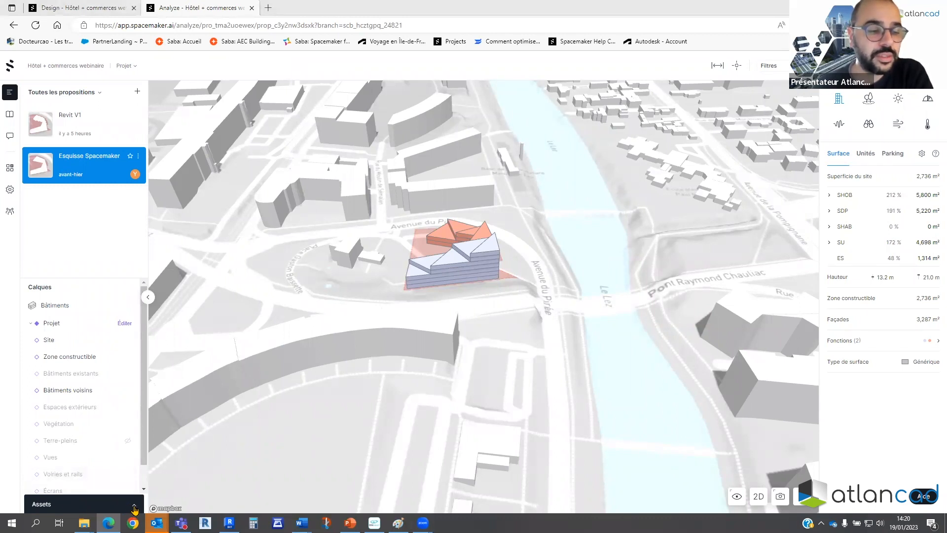
Start a file import from the project's image assets and load the plan image from the Documents folder for georeferencing.
left_click(134, 505)
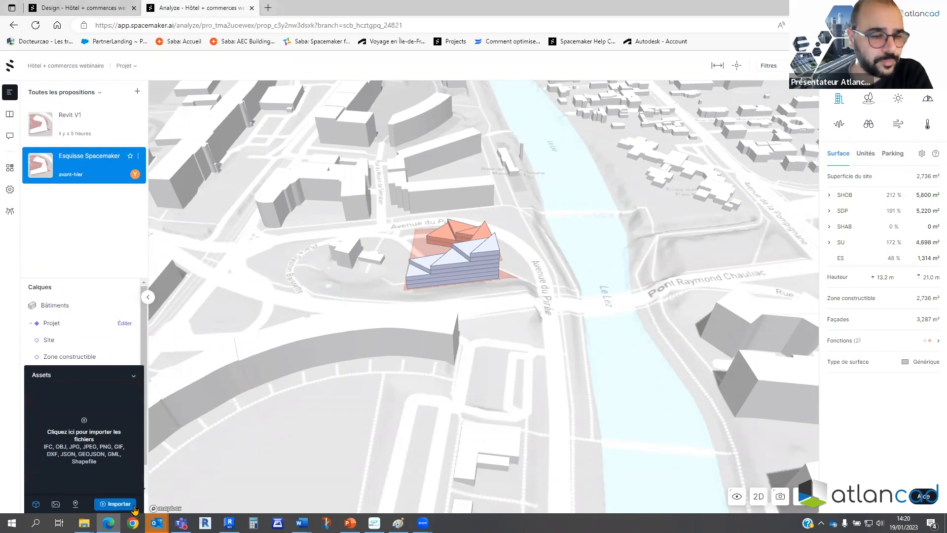
left_click(56, 505)
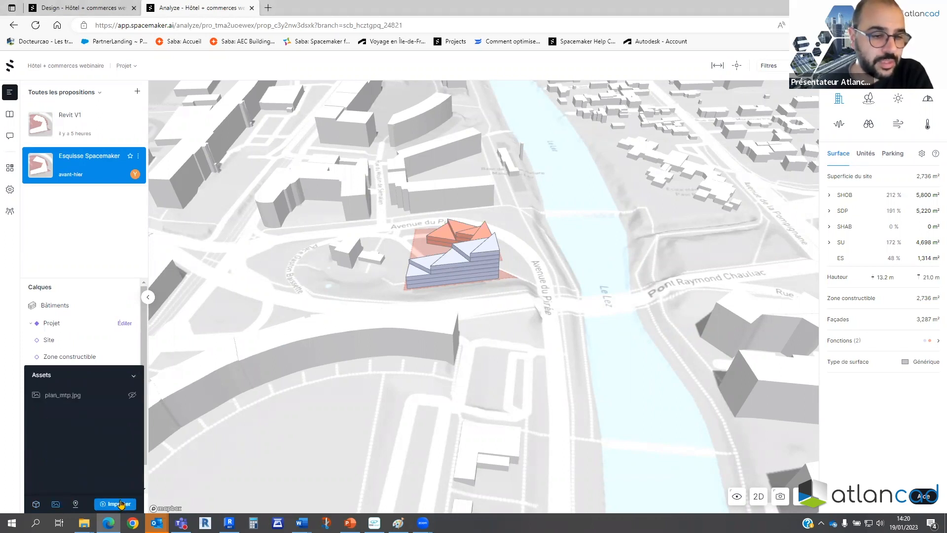
left_click(120, 505)
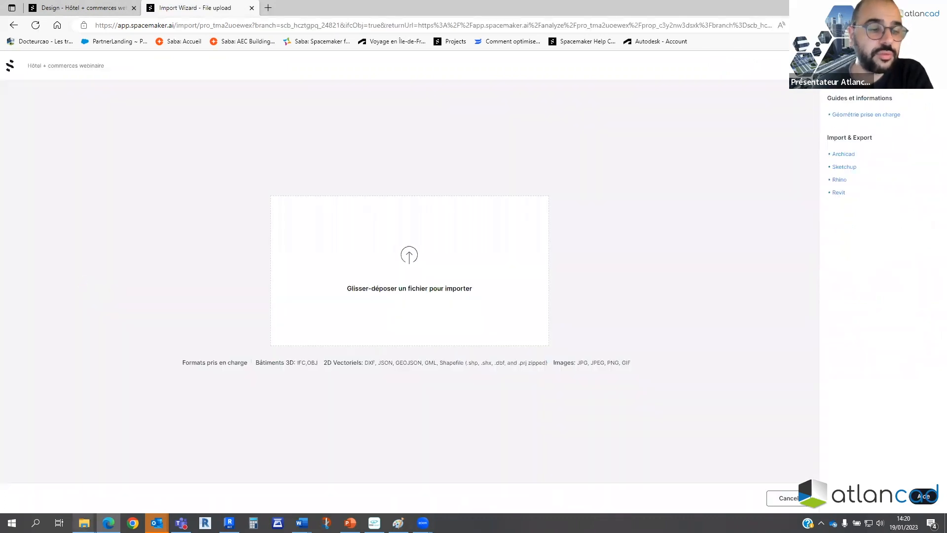
mouse_move(84, 522)
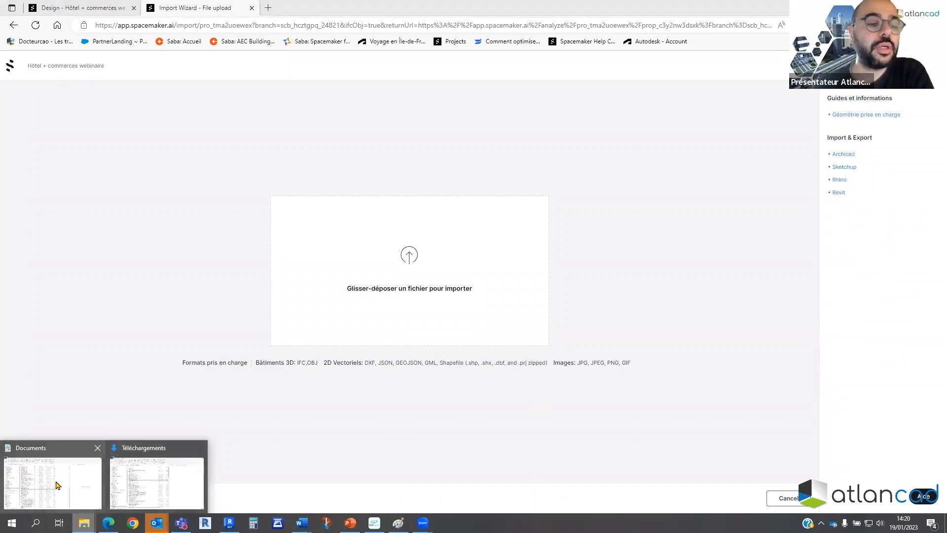
left_click(55, 486)
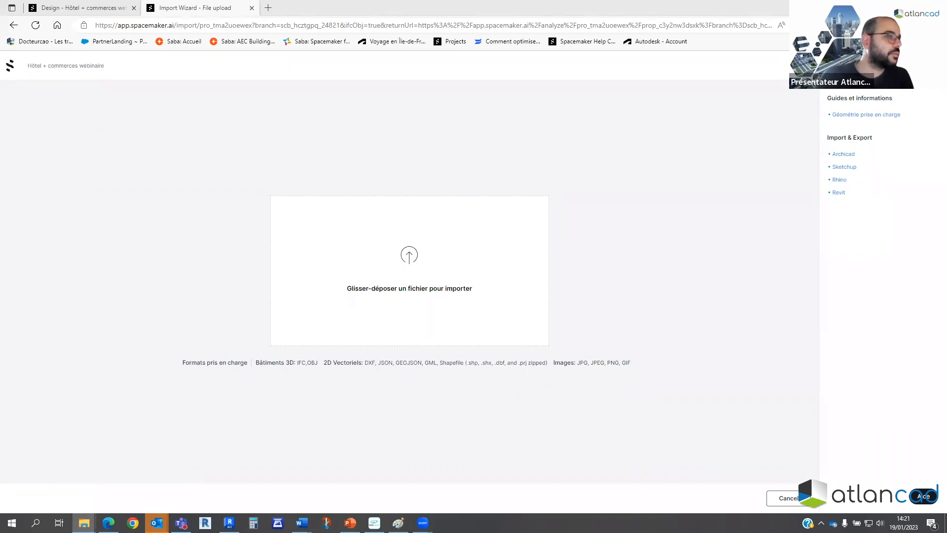
left_click_drag(61, 245, 365, 264)
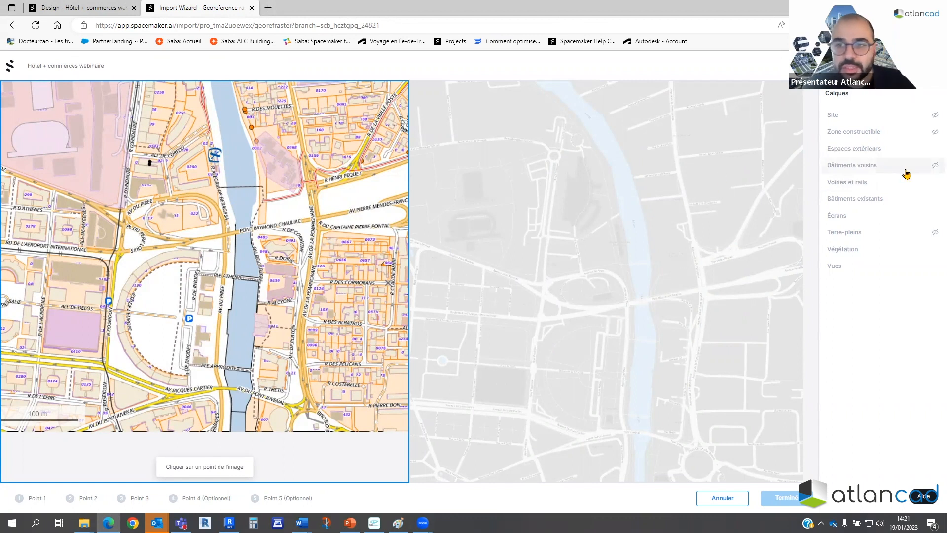
Show the Bâtiments voisins layer and match point 1 at the southwest corner of the small building at Rue de l'Acropole and Allée de Delos.
left_click(935, 166)
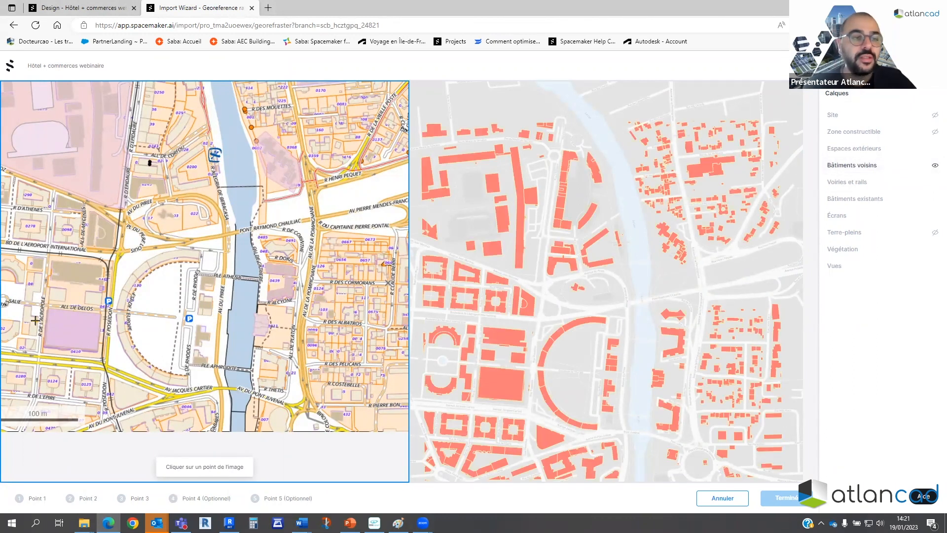
scroll(41, 312, "up", 5)
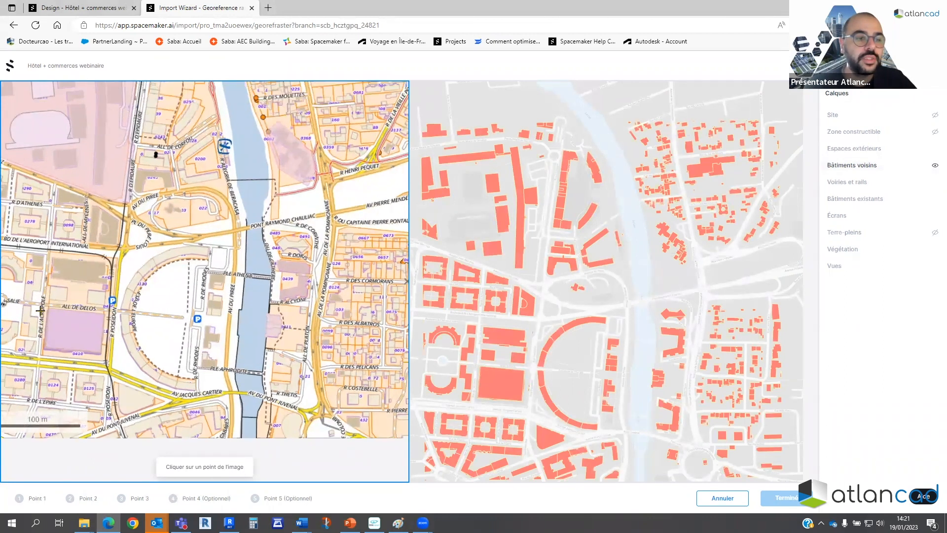
scroll(42, 298, "up", 5)
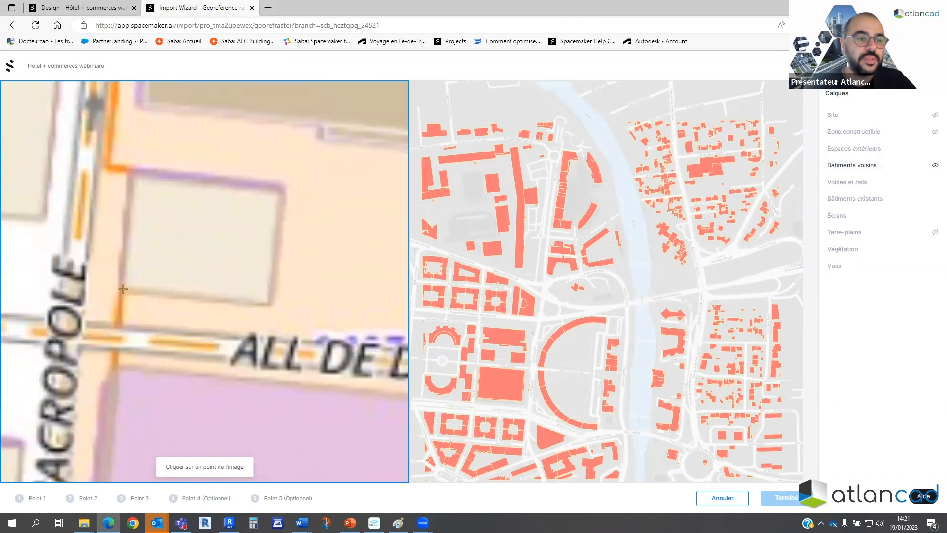
left_click(123, 289)
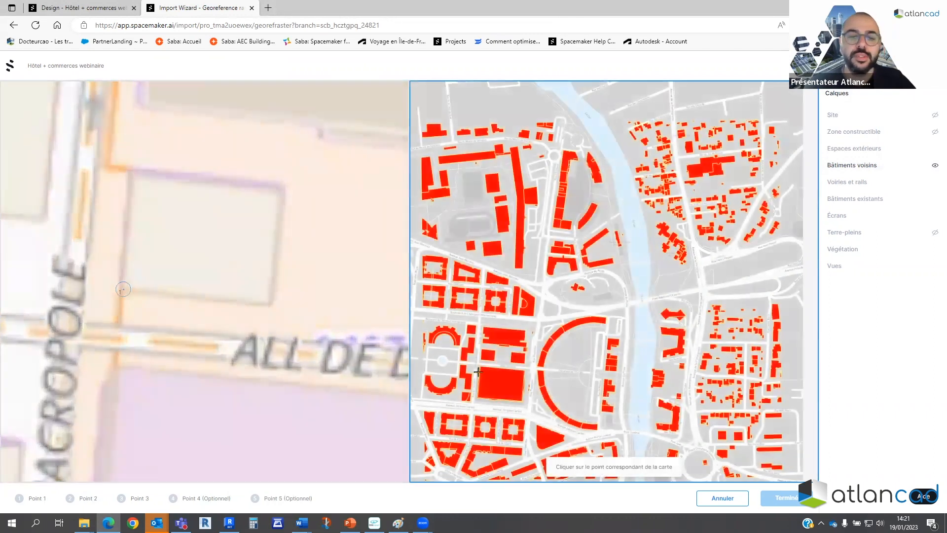
scroll(479, 363, "up", 8)
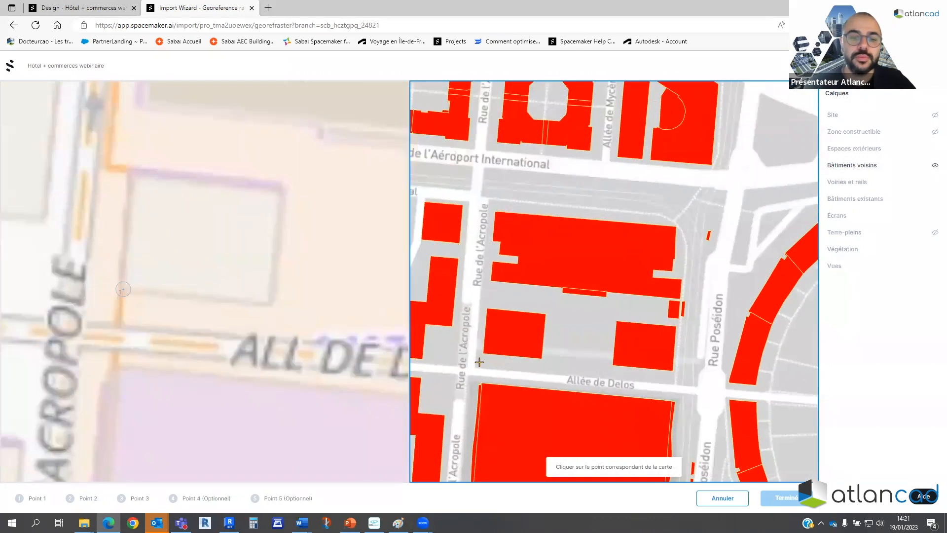
scroll(488, 335, "up", 5)
left_click(492, 332)
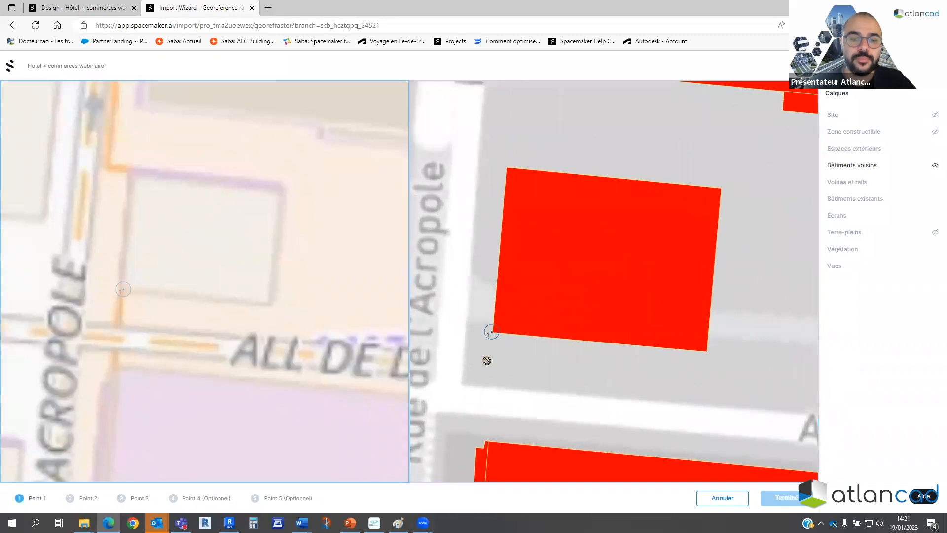
Match point 2 on the plan image and the map at the northwest corner of building 0290, beside Avenue Jean Mermoz.
scroll(191, 371, "down", 8)
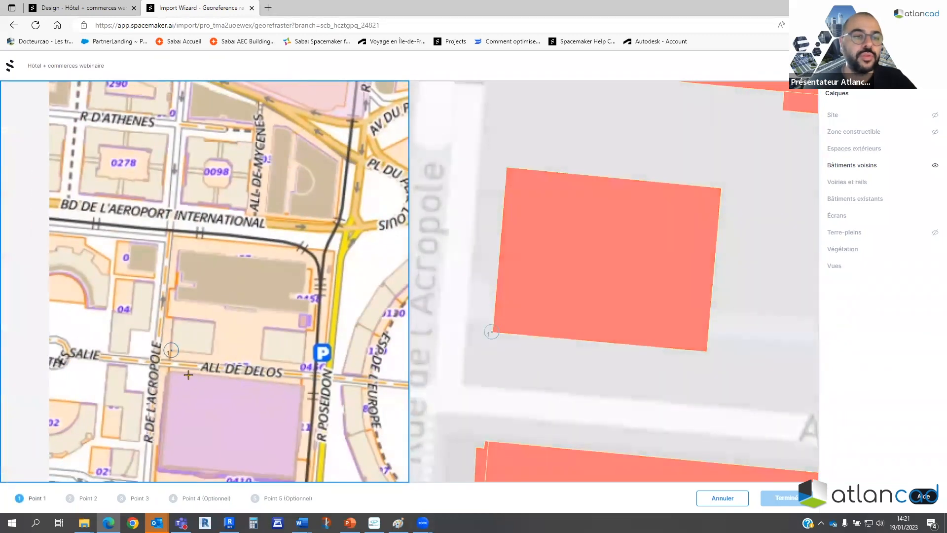
scroll(192, 371, "down", 2)
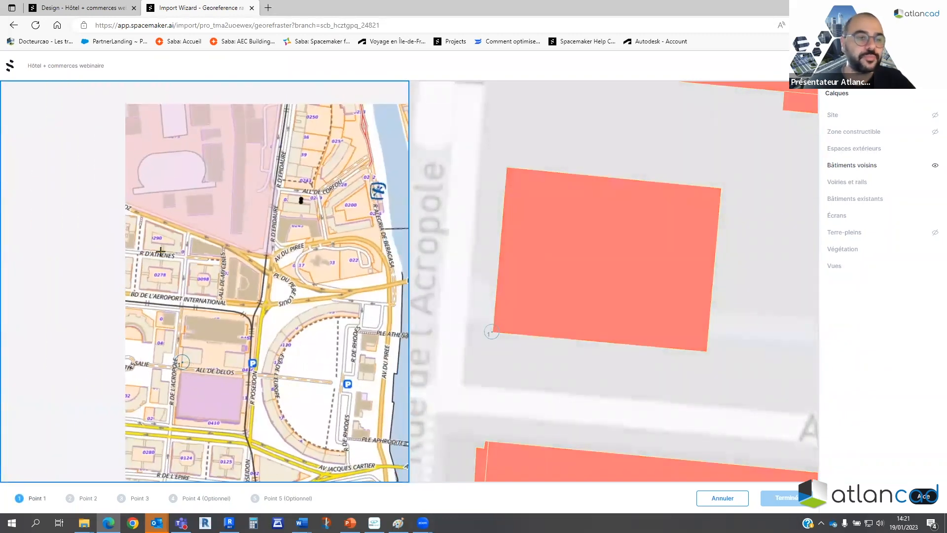
scroll(149, 218, "up", 10)
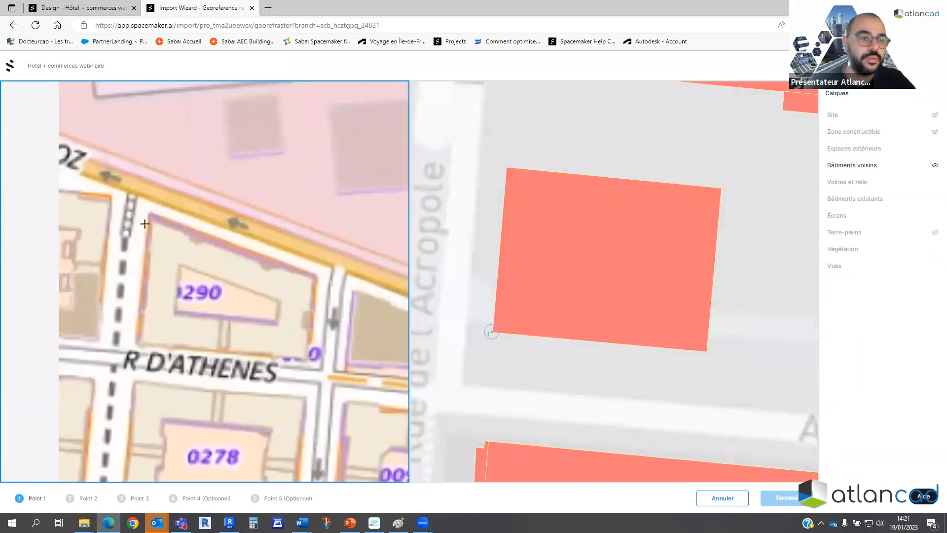
scroll(152, 218, "up", 3)
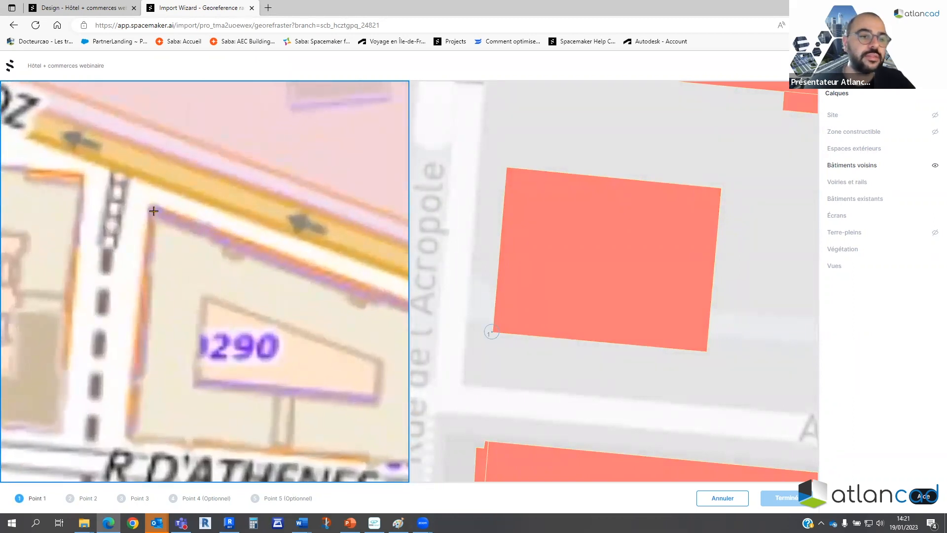
left_click(154, 212)
scroll(458, 408, "down", 3)
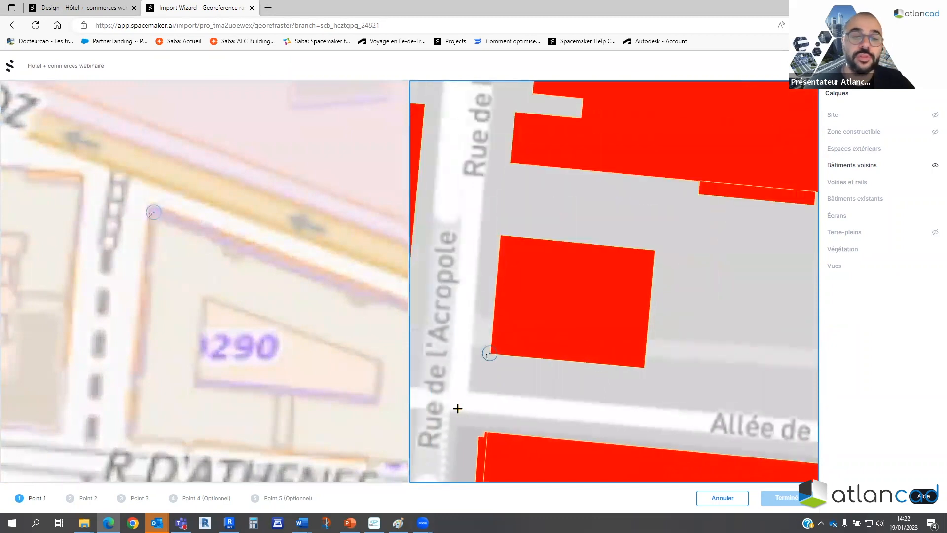
scroll(459, 409, "down", 5)
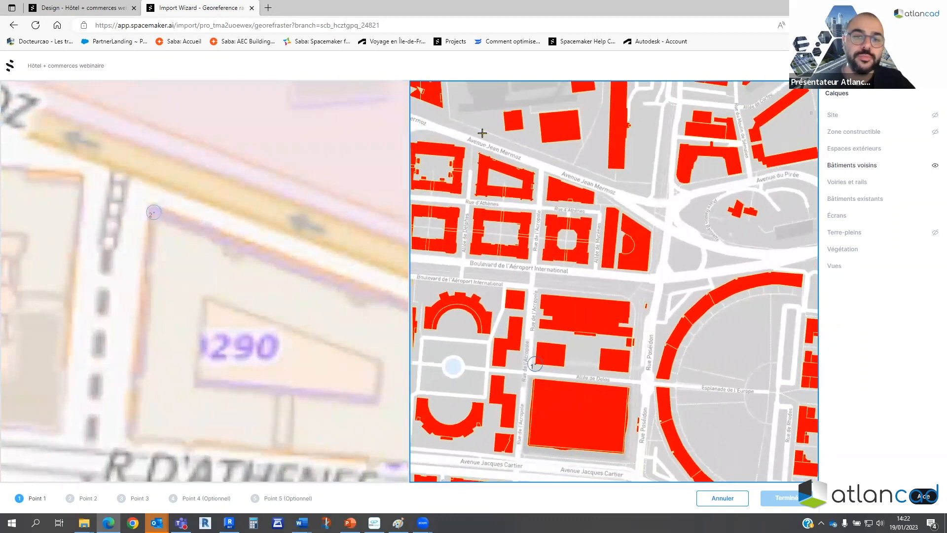
scroll(481, 143, "up", 10)
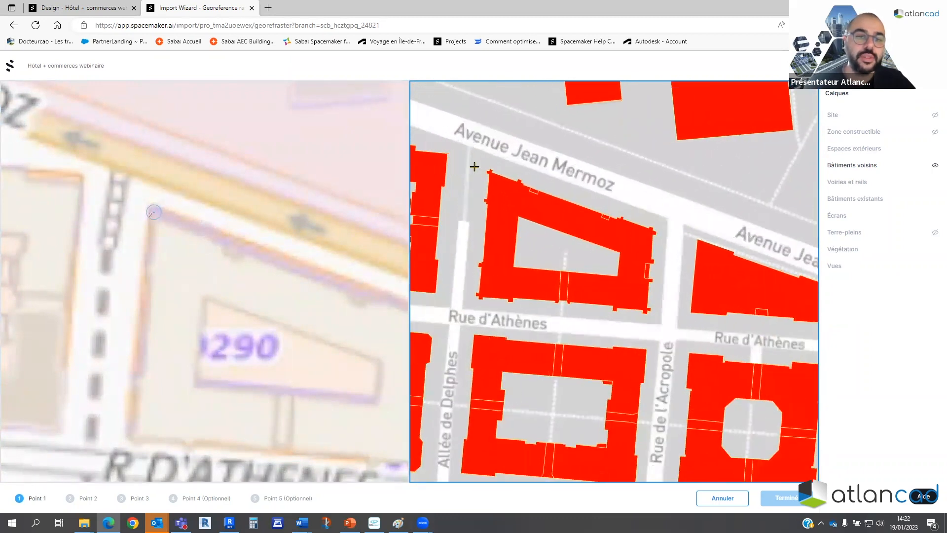
left_click(494, 171)
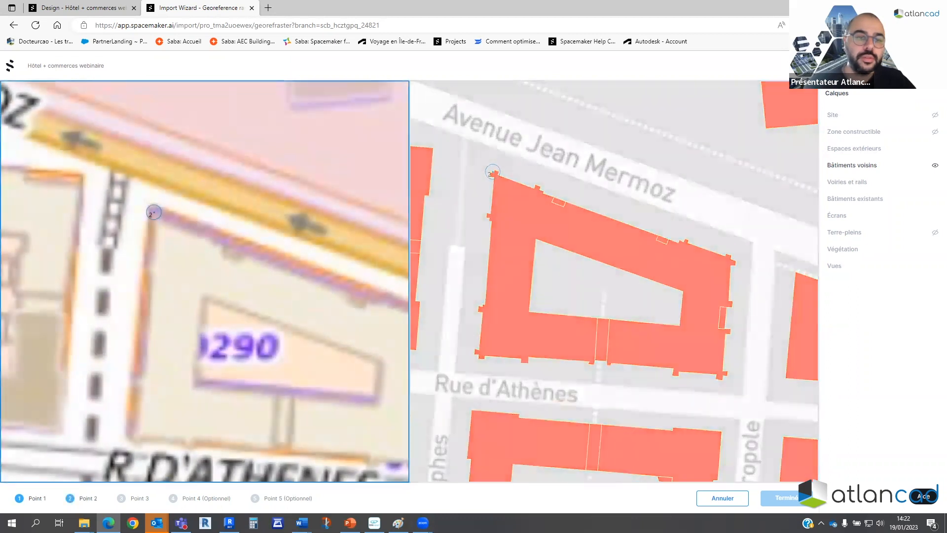
Place point 3 on the plan image at the northeast corner of the small tilted building east of parcel 0359, north of Rue Henri Pequet.
scroll(122, 287, "down", 1)
scroll(122, 287, "down", 8)
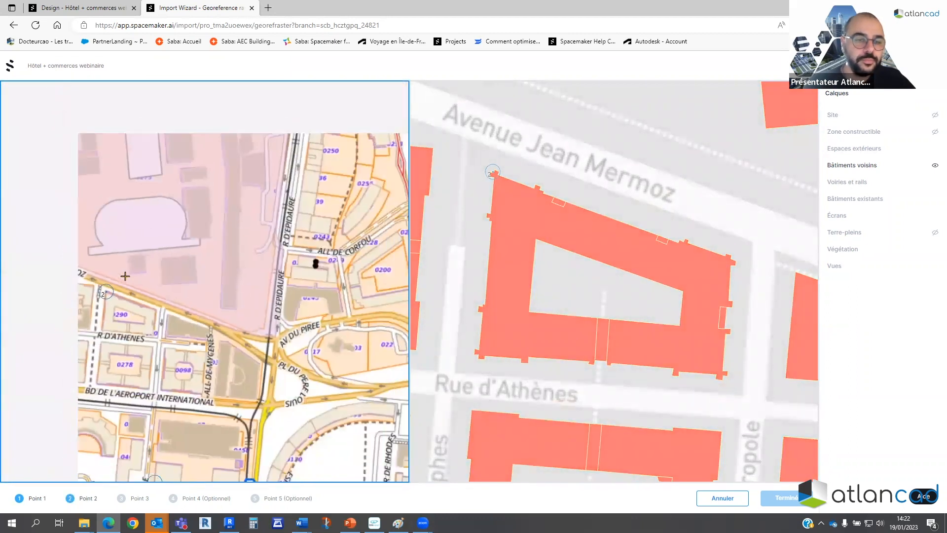
scroll(121, 287, "down", 4)
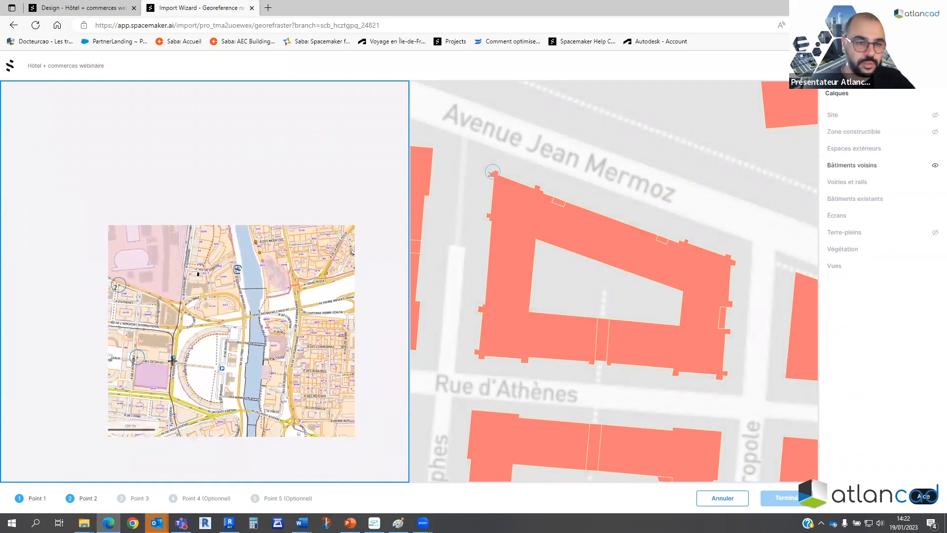
scroll(322, 257, "up", 10)
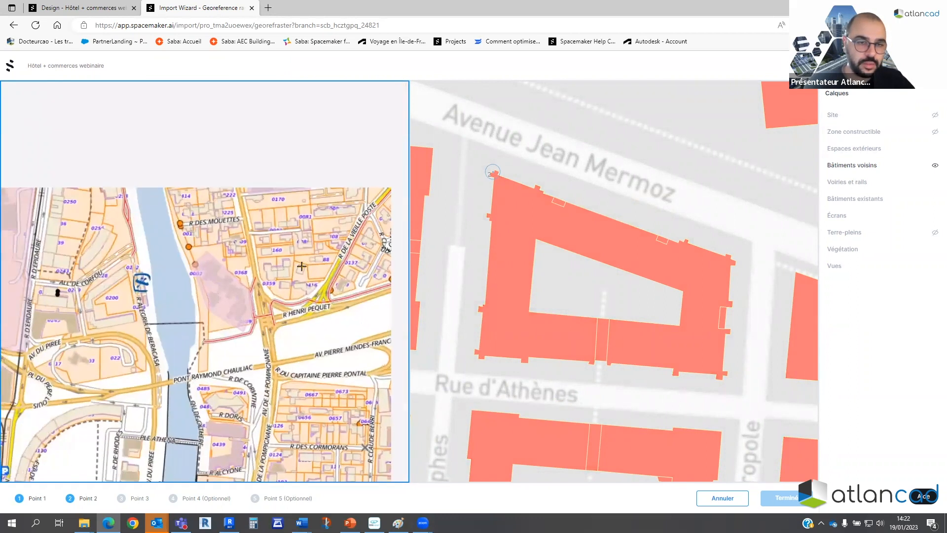
scroll(304, 268, "up", 6)
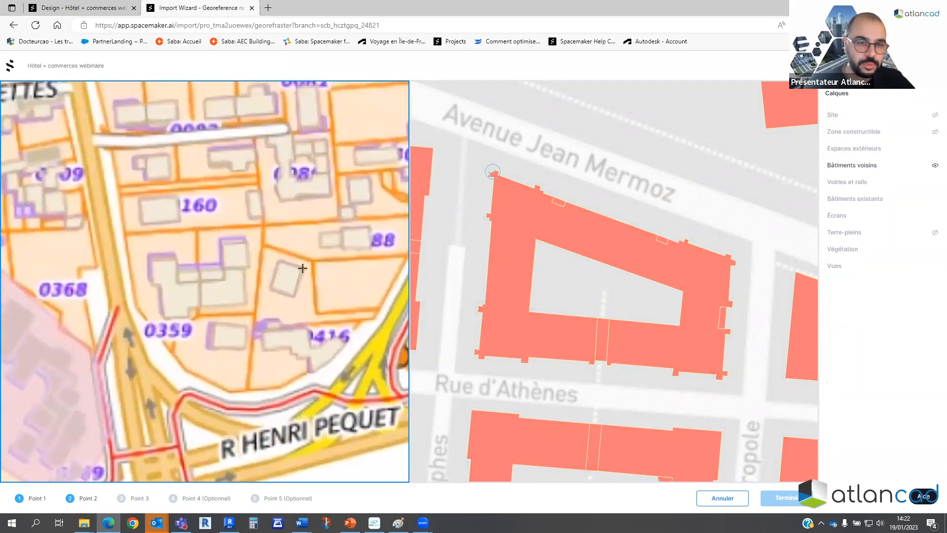
left_click(301, 268)
Match point 3 on the map at the northeast corner of the same small tilted building north of Rue Henri Pequet.
scroll(455, 347, "down", 5)
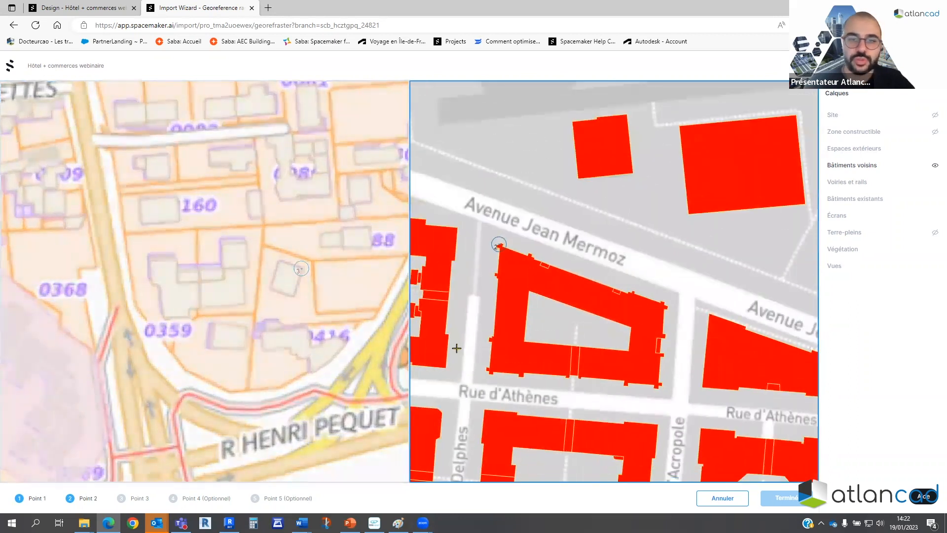
scroll(471, 236, "down", 6)
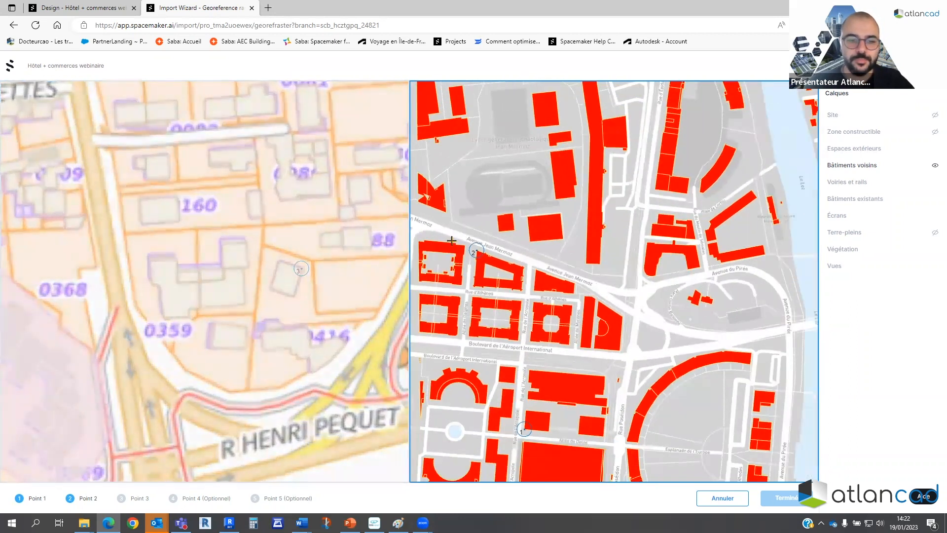
scroll(457, 250, "down", 5)
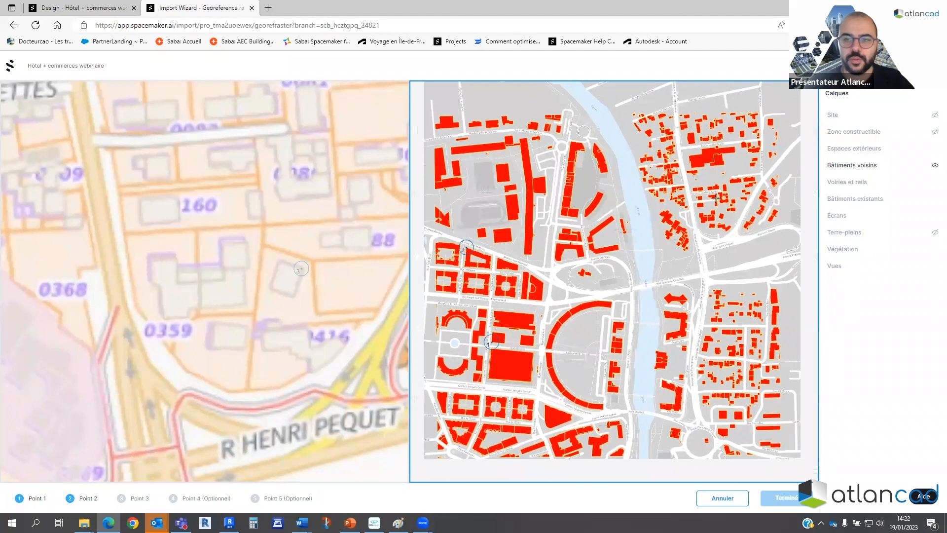
scroll(733, 204, "up", 3)
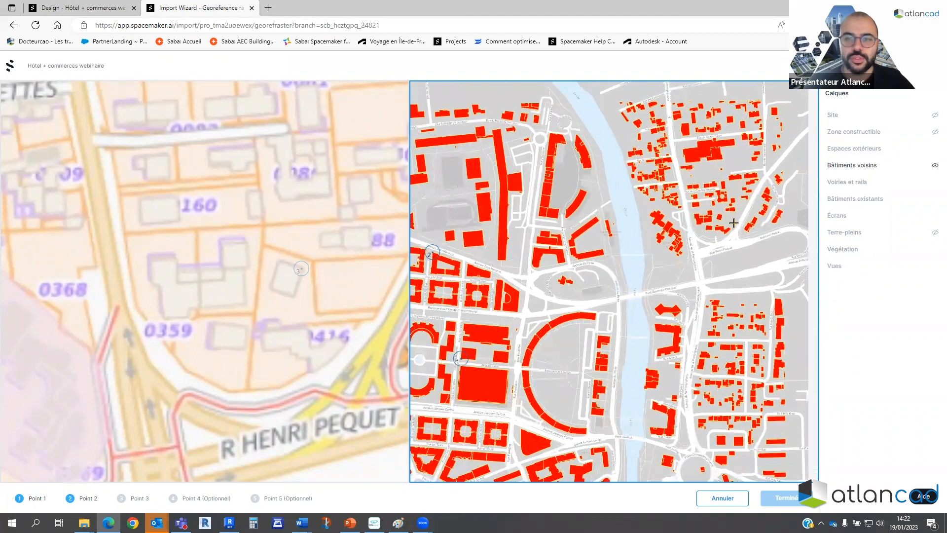
scroll(724, 187, "up", 6)
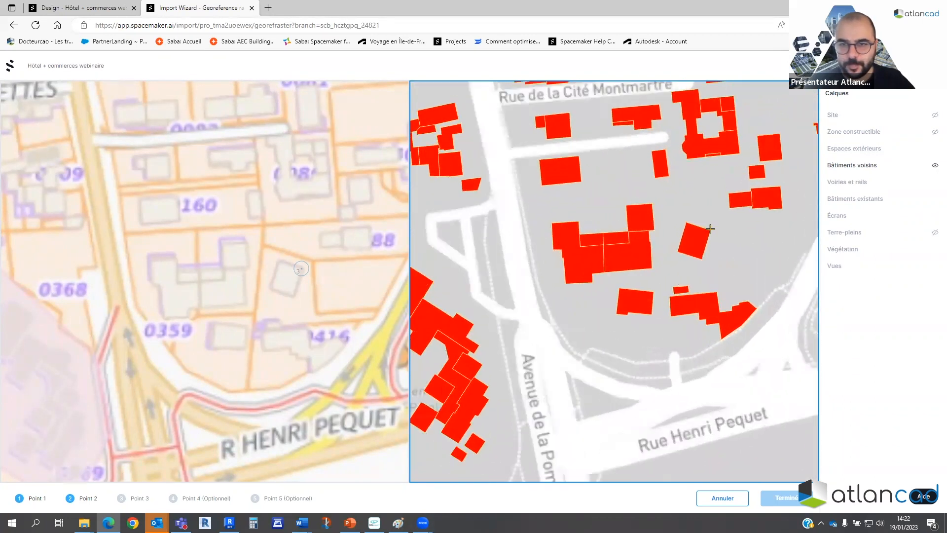
left_click(709, 230)
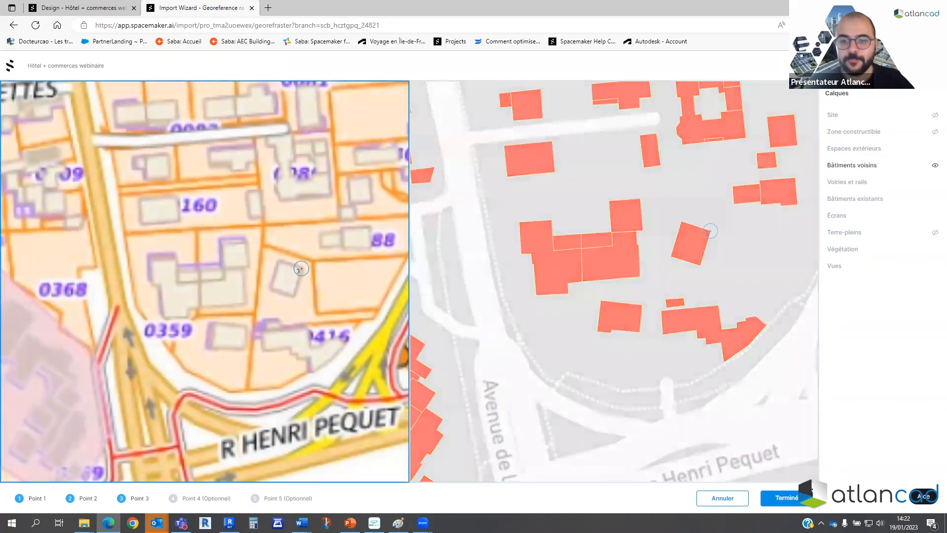
Finish the georeferencing and show the newly imported plan_mtp.jpg image on the site around the Esquisse Spacemaker proposal.
left_click(788, 499)
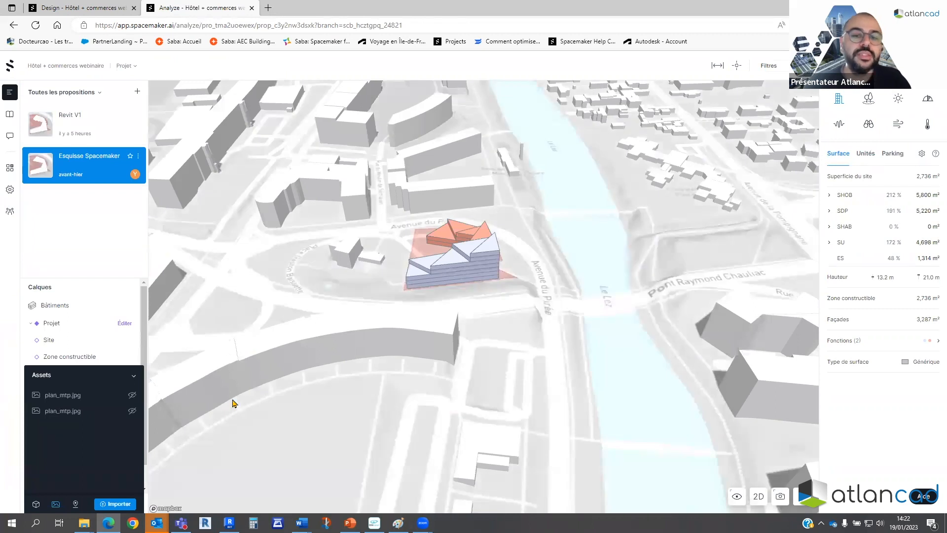
left_click(132, 411)
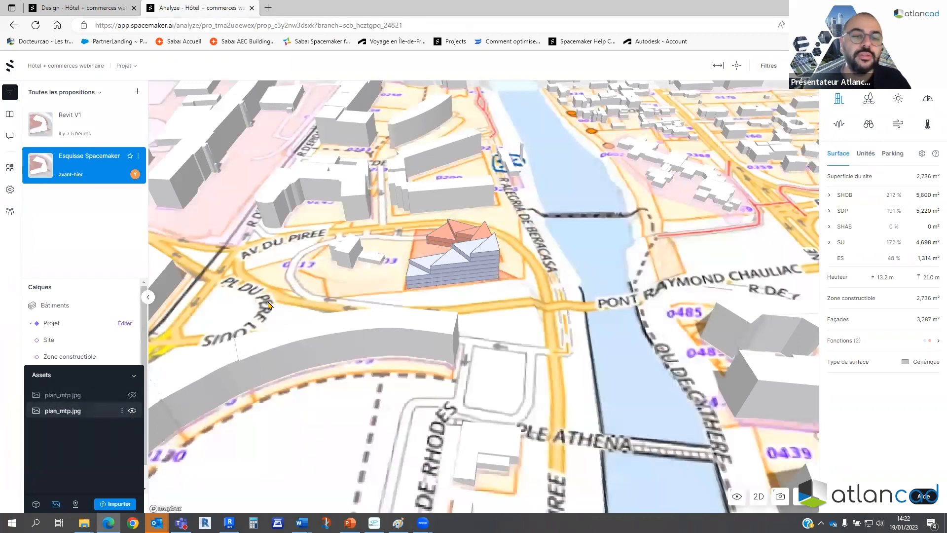
right_click_drag(566, 329, 448, 270)
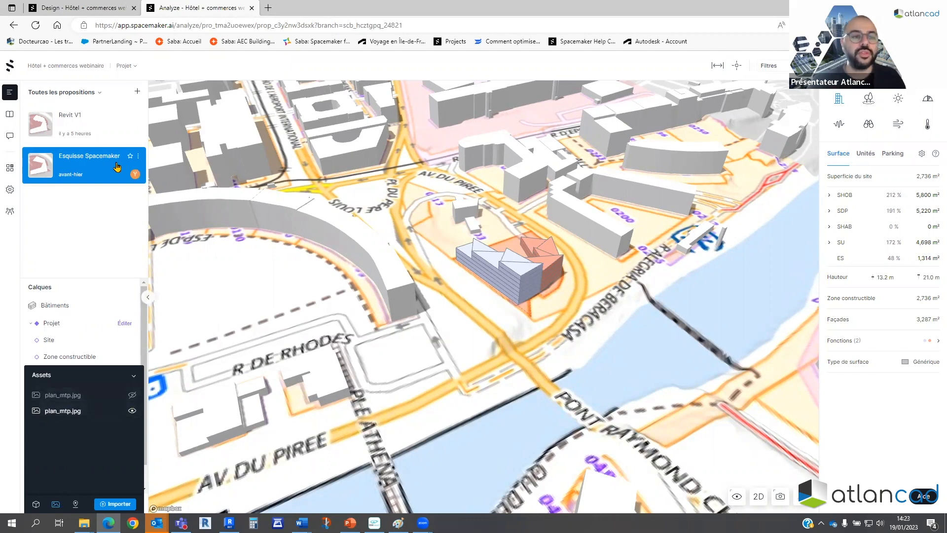
Review the Revit transfer options for the Esquisse Spacemaker proposal and switch to the PowerPoint presentation.
left_click(139, 158)
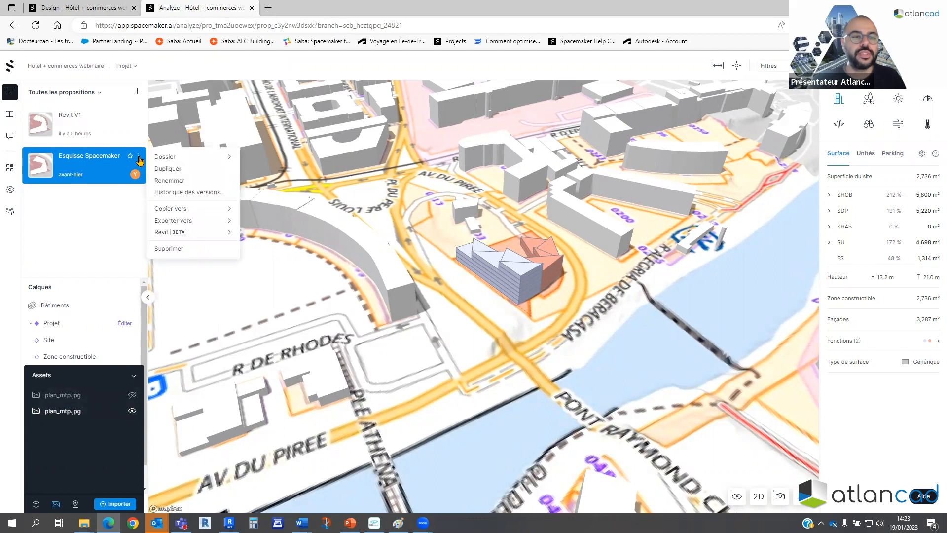
mouse_move(211, 233)
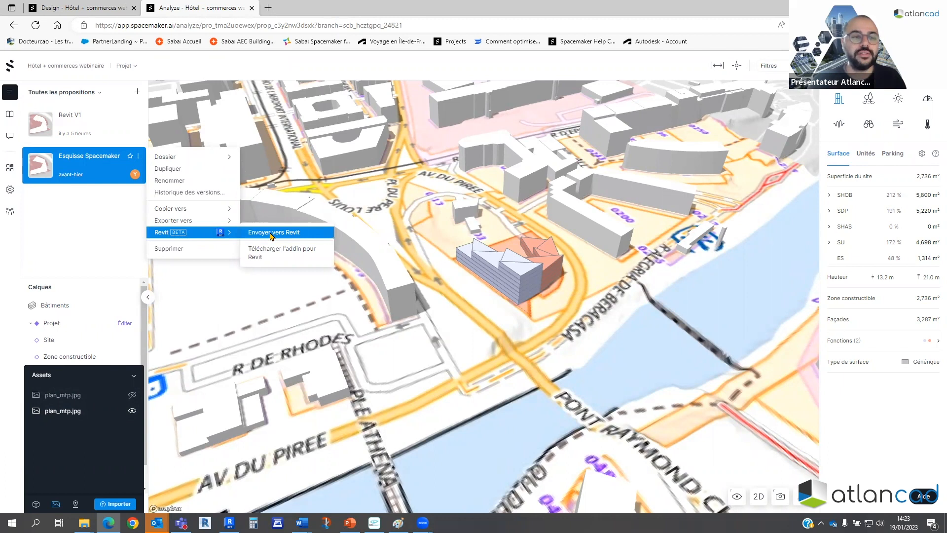
left_click(225, 298)
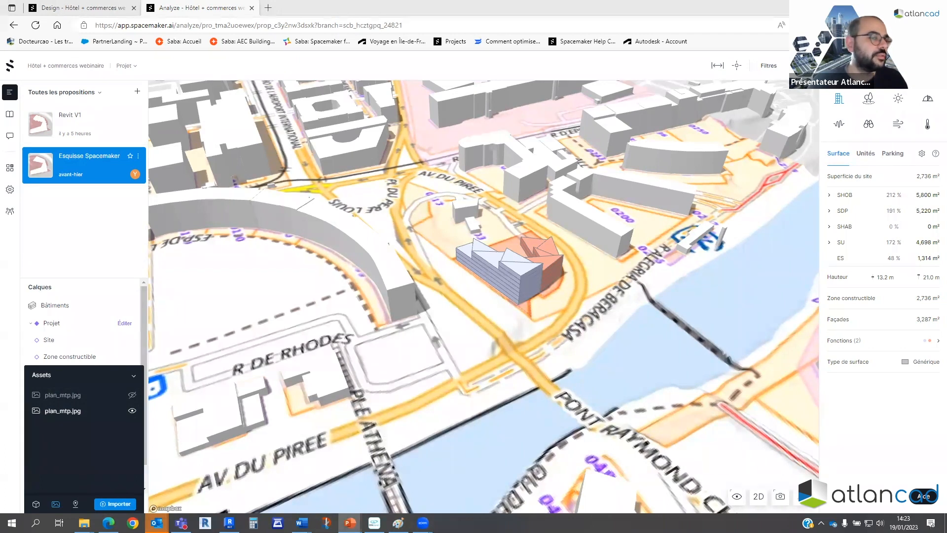
left_click(351, 523)
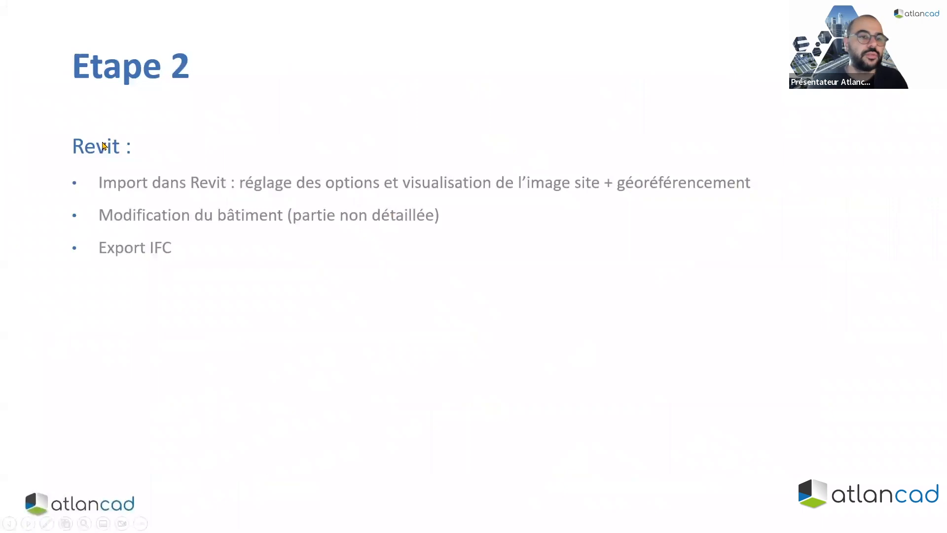
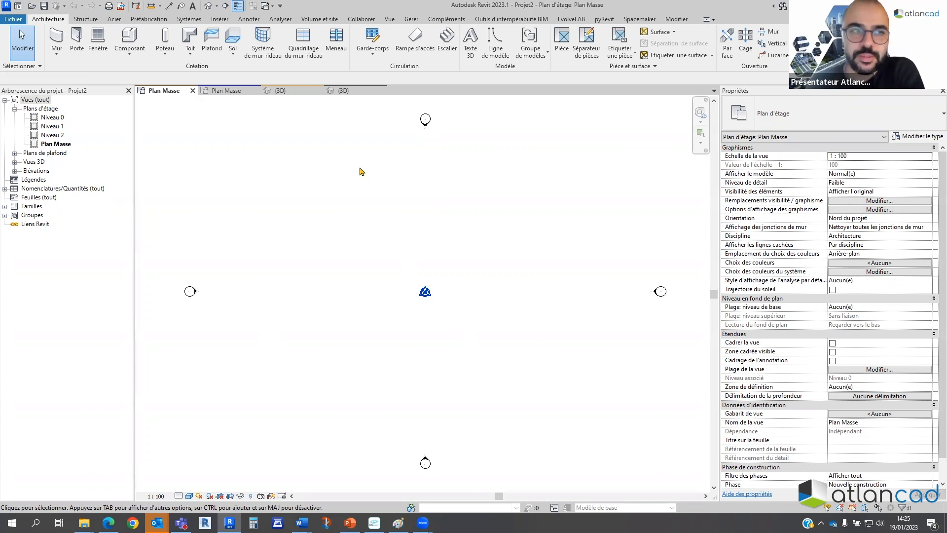
In Revit, review the building, context, terrain and project options for loading a Spacemaker proposal and accept them.
left_click(641, 21)
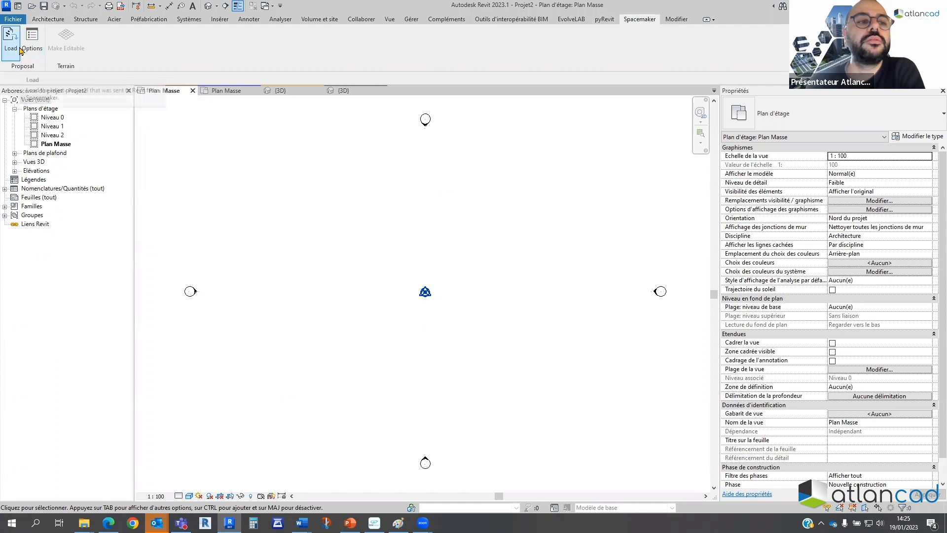
left_click(32, 38)
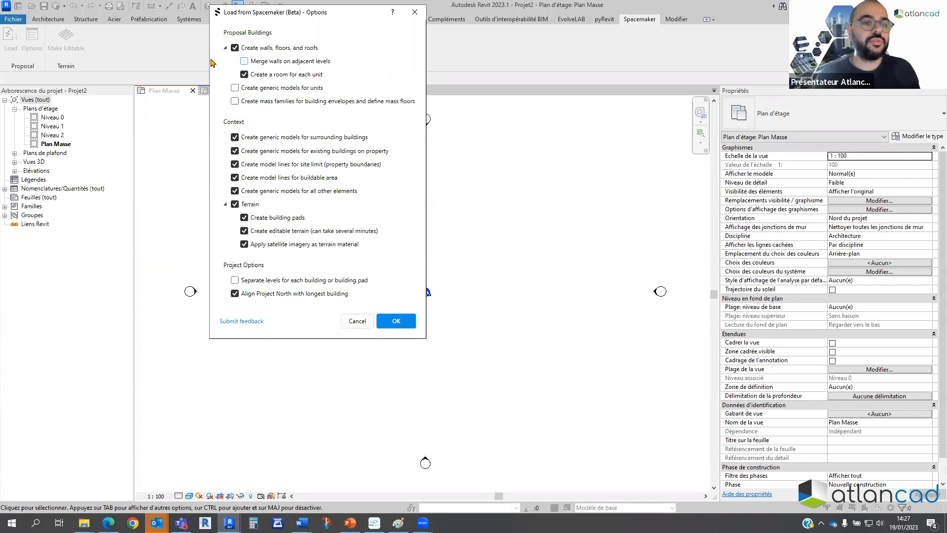
left_click(383, 323)
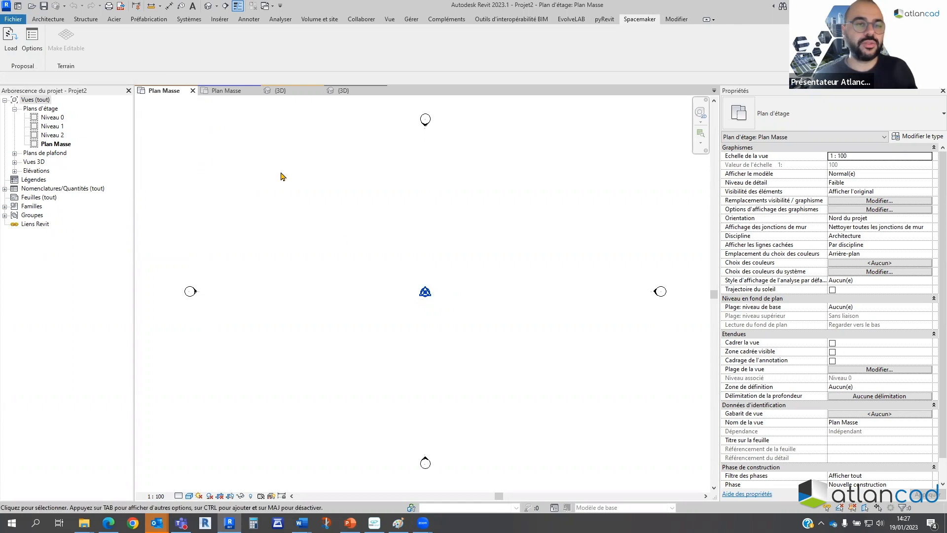
Open the Plan Masse view of Projet1 and examine the survey point, project base point and loaded terrain with its surrounding buildings.
left_click(226, 91)
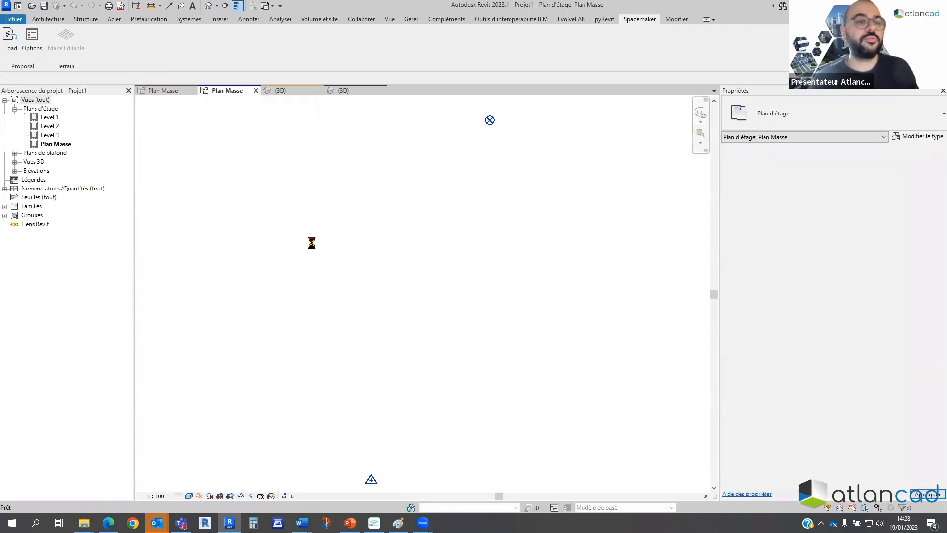
left_click(566, 166)
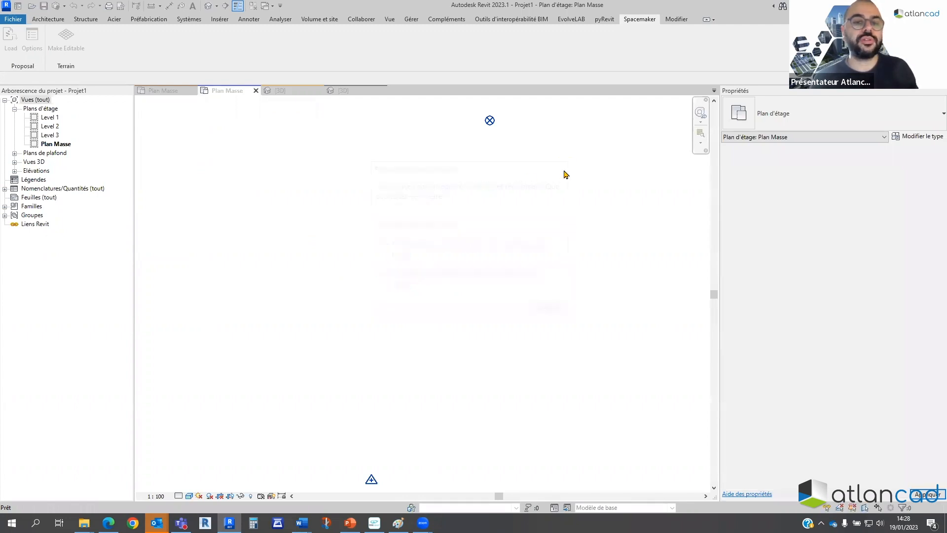
scroll(445, 240, "down", 1)
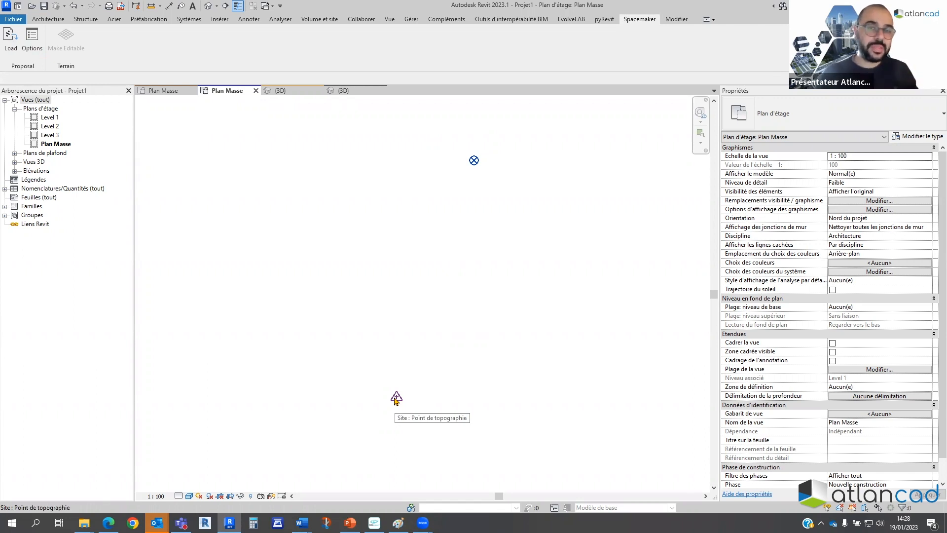
scroll(473, 154, "down", 10)
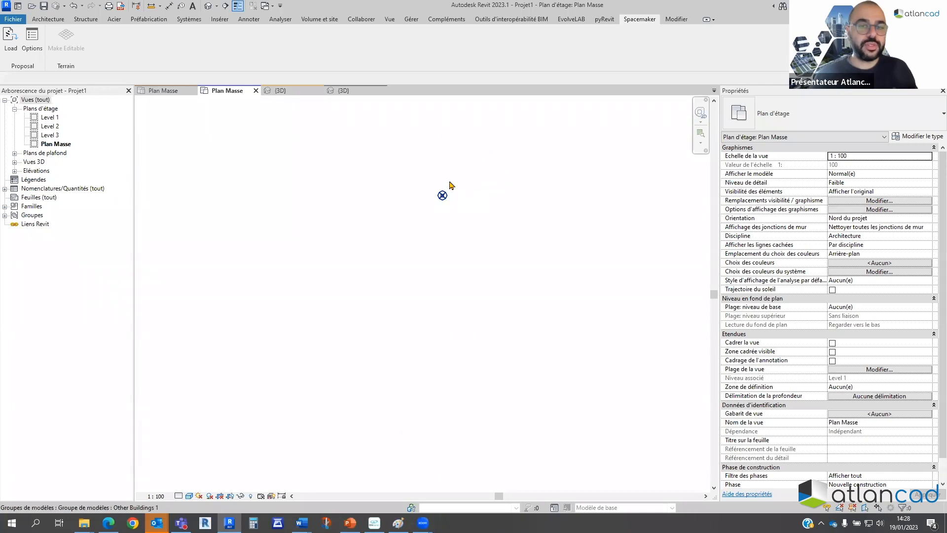
scroll(447, 207, "up", 5)
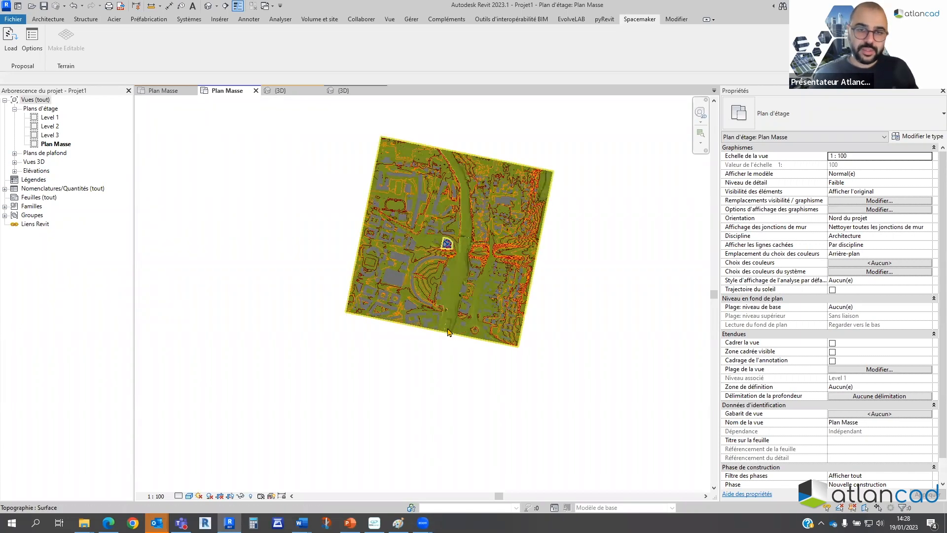
scroll(448, 332, "up", 4)
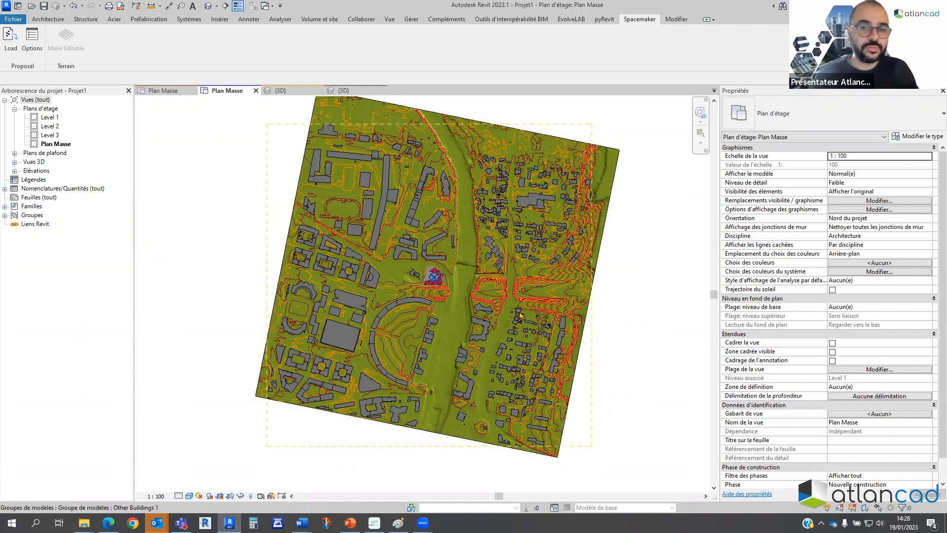
Inspect the topography surface's material and properties, and check the Spacemaker load options again without changing them.
left_click(400, 271)
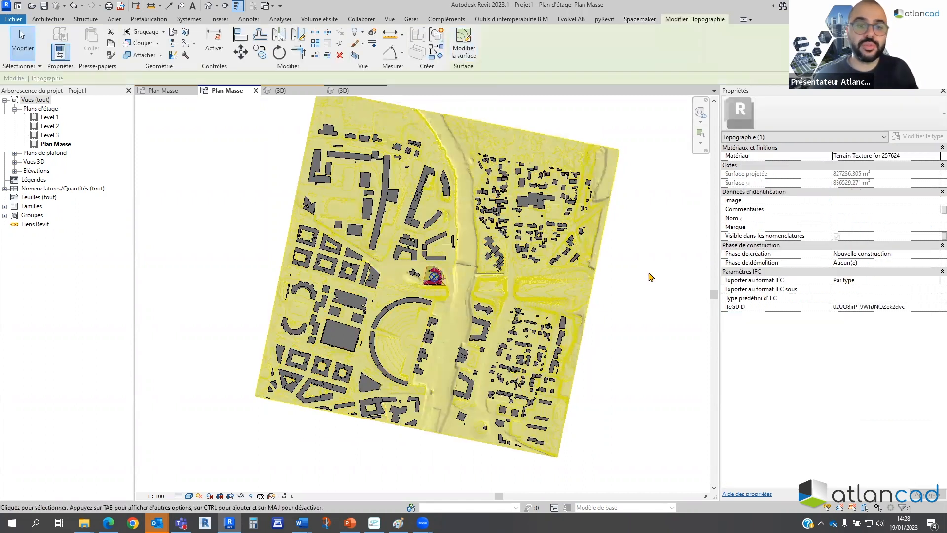
key("Escape")
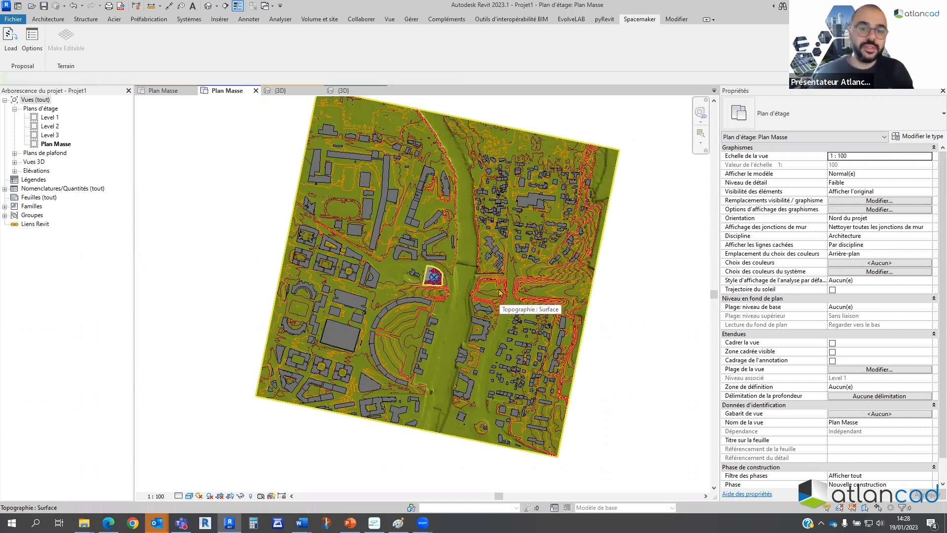
left_click(29, 51)
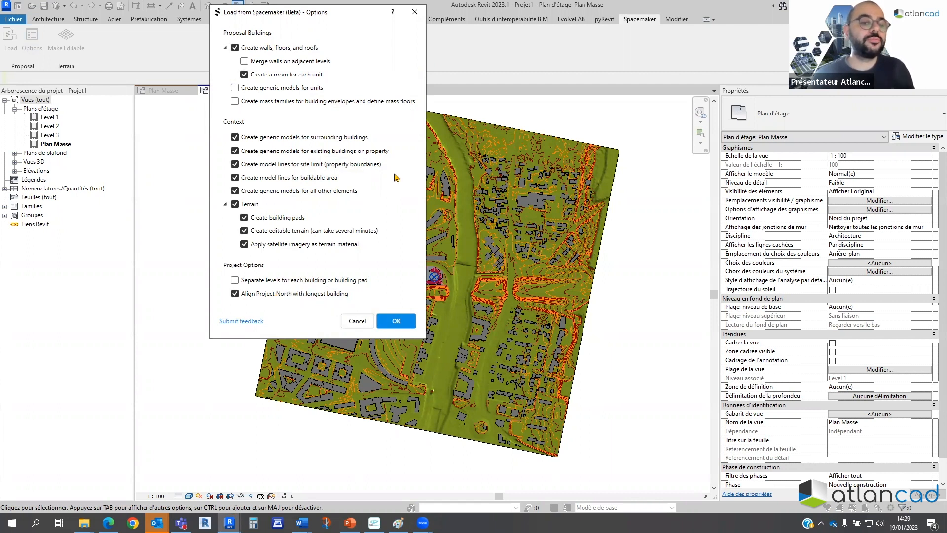
left_click(415, 11)
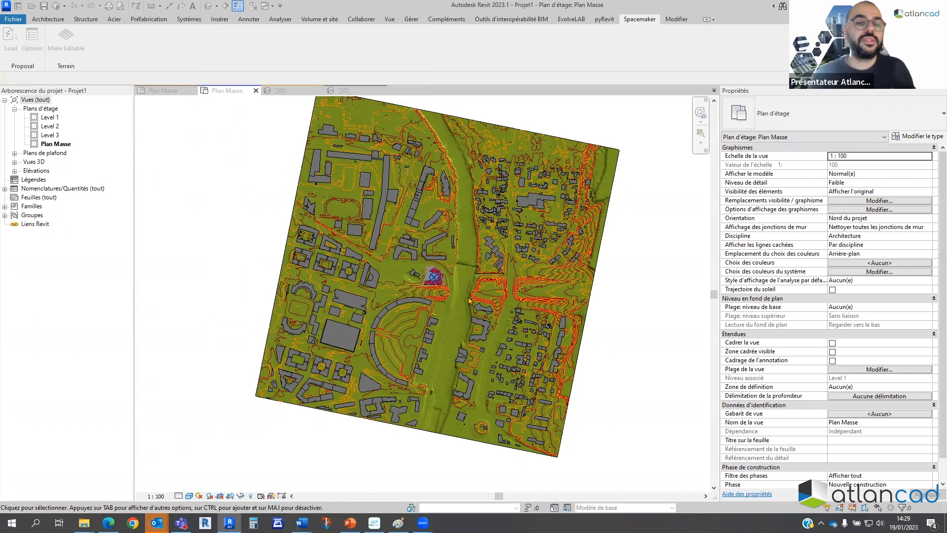
Set the orientation of the Plan Masse view to Nord géographique.
scroll(469, 299, "up", 3)
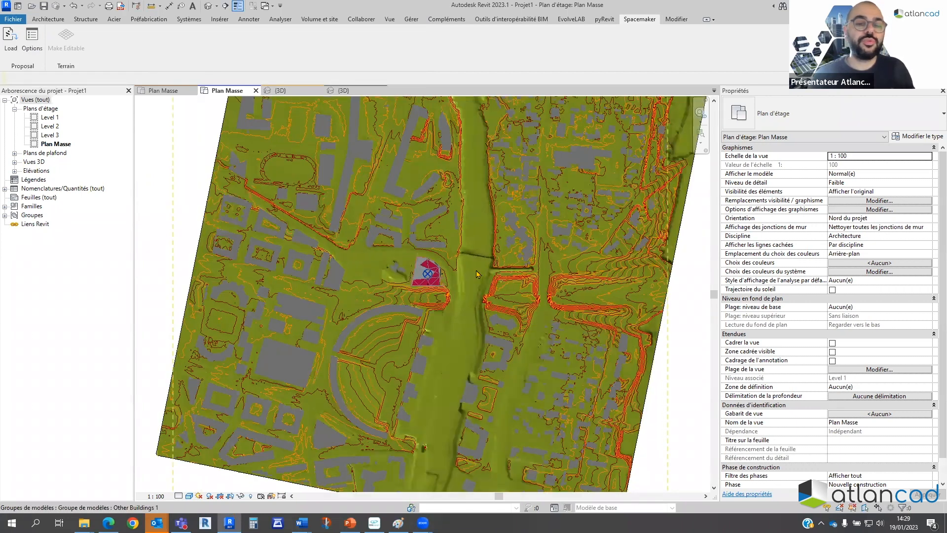
scroll(476, 274, "up", 10)
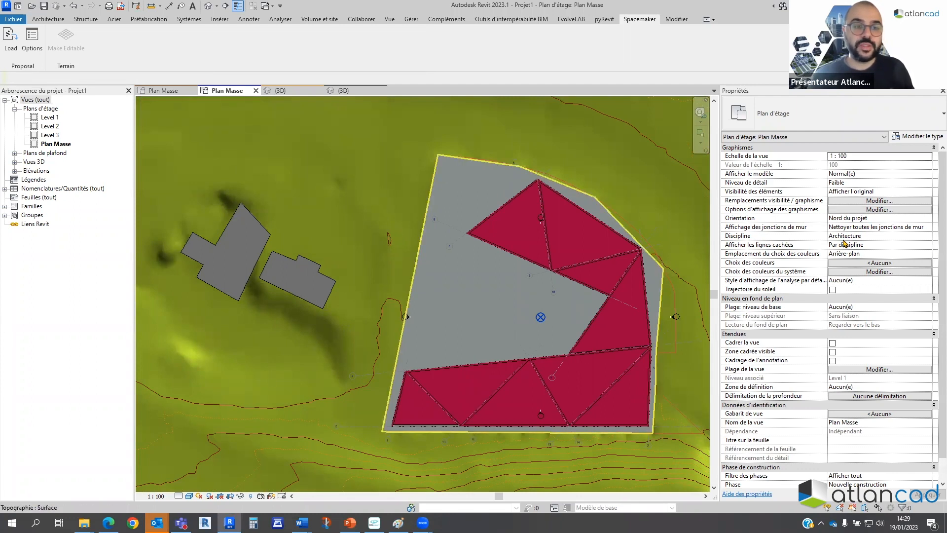
left_click(927, 218)
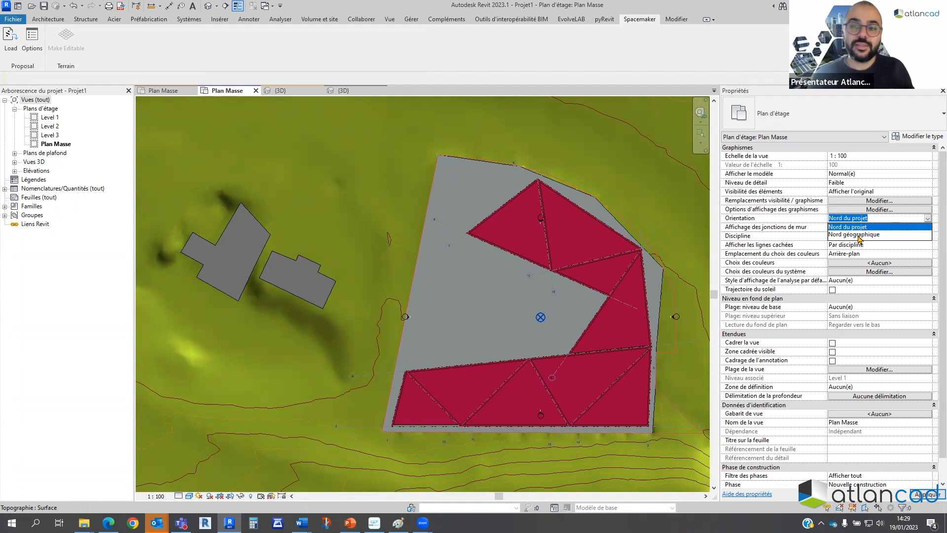
left_click(859, 235)
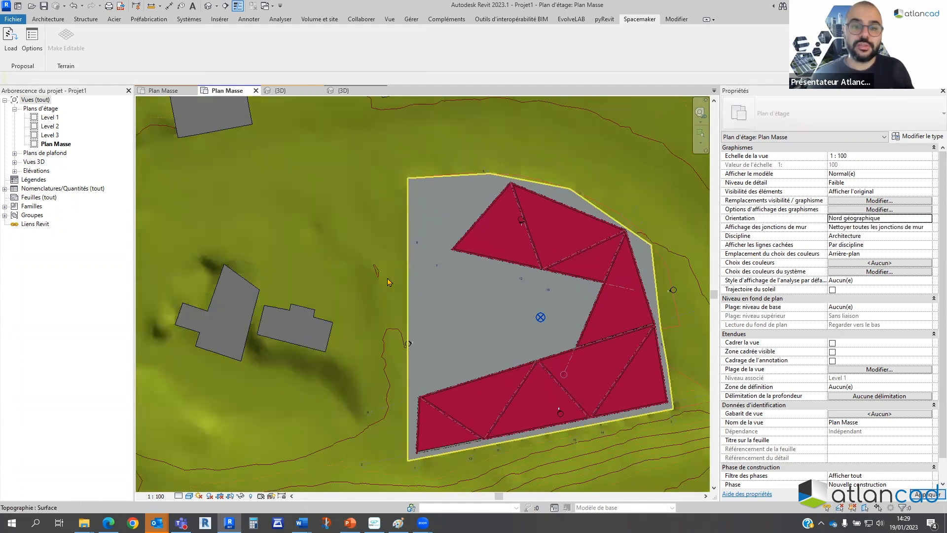
Set the orientation of the Plan Masse view to Nord du projet and check how the building sits on the site.
scroll(462, 184, "down", 10)
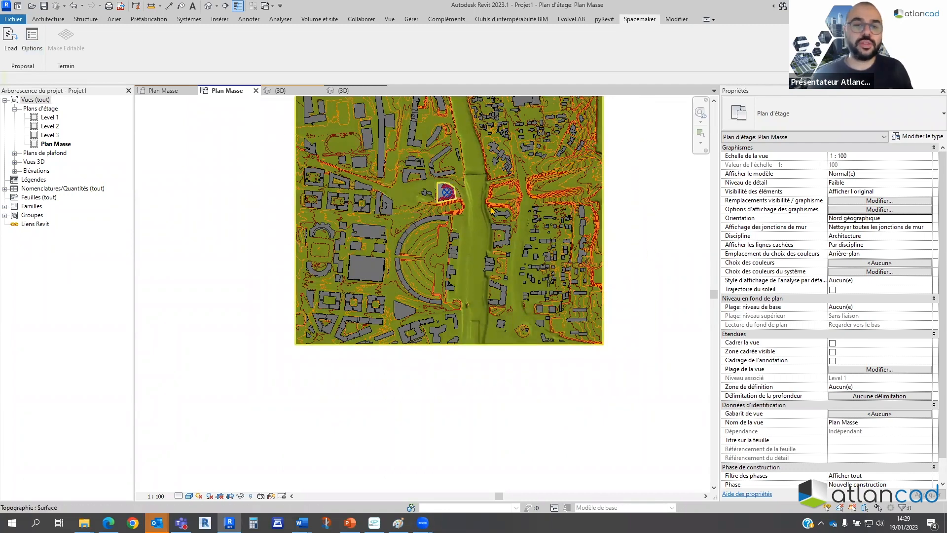
middle_click_drag(550, 124, 533, 181)
scroll(461, 195, "up", 2)
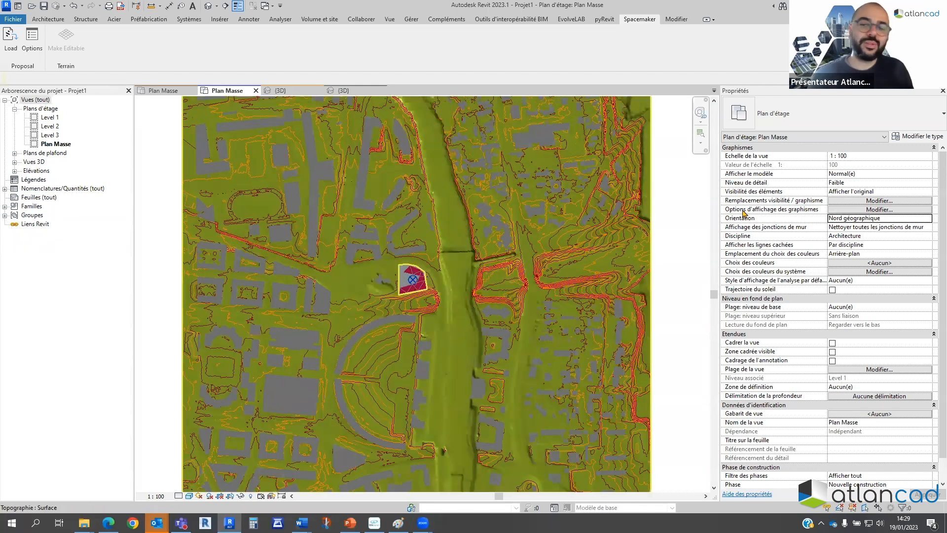
left_click(924, 219)
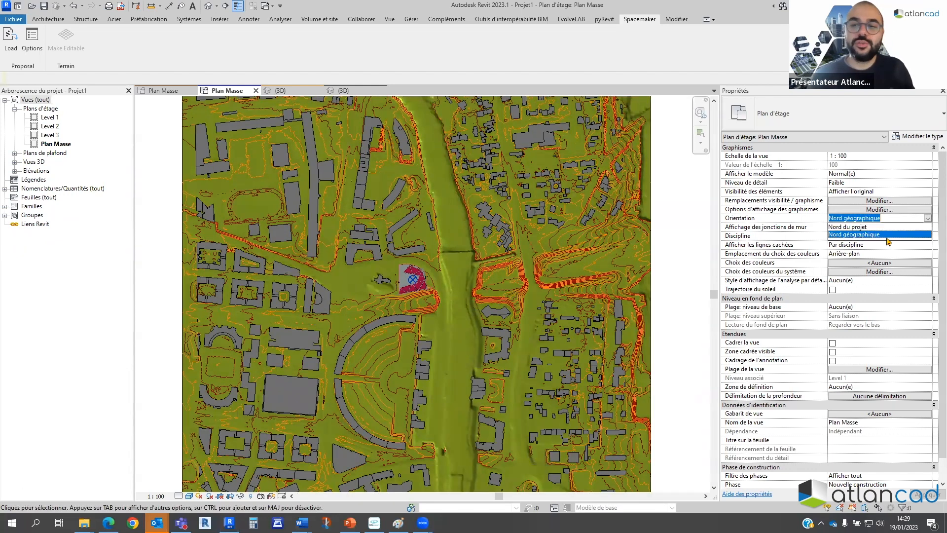
left_click(847, 227)
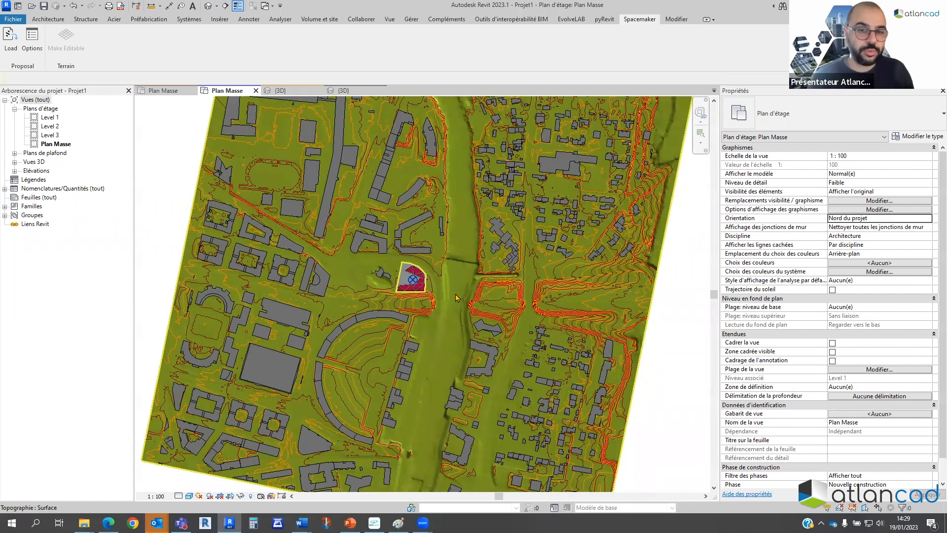
scroll(421, 324, "up", 2)
scroll(421, 324, "up", 5)
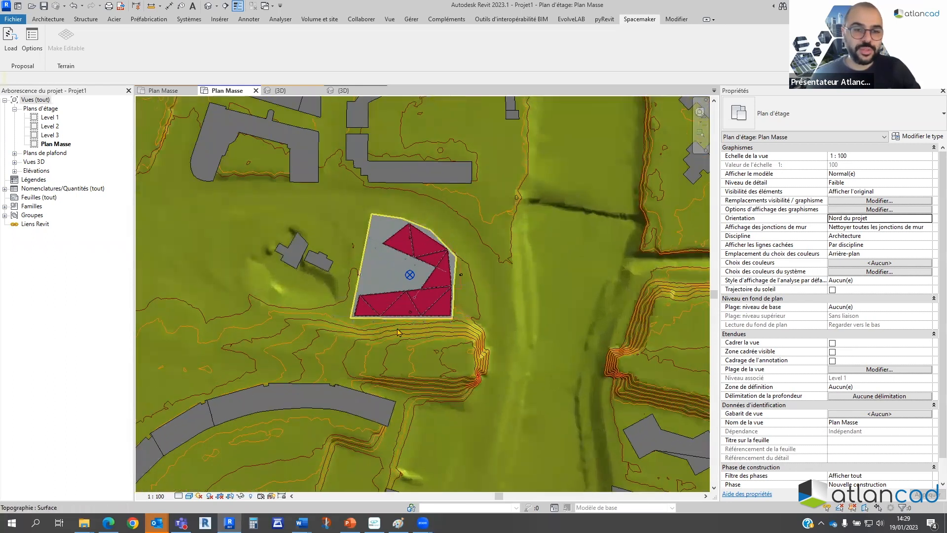
scroll(417, 326, "up", 4)
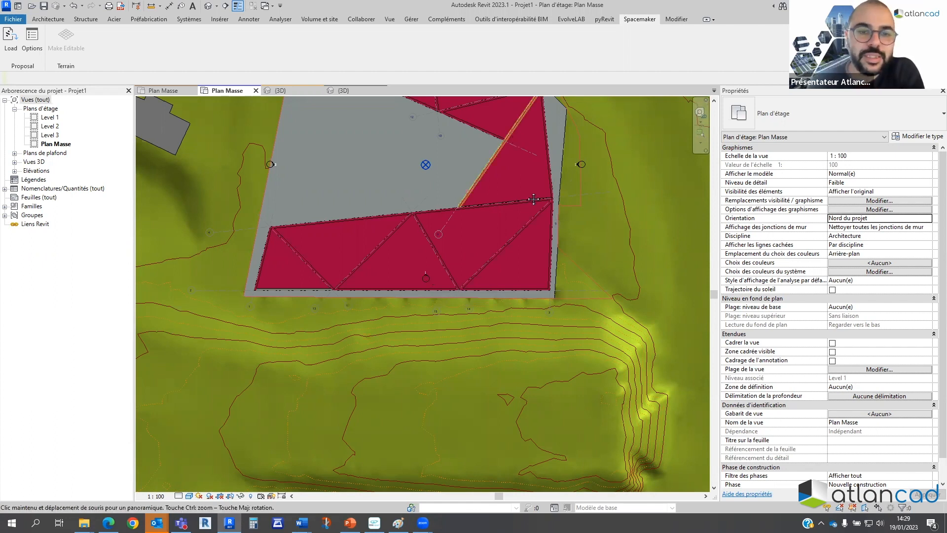
middle_click_drag(516, 141, 541, 250)
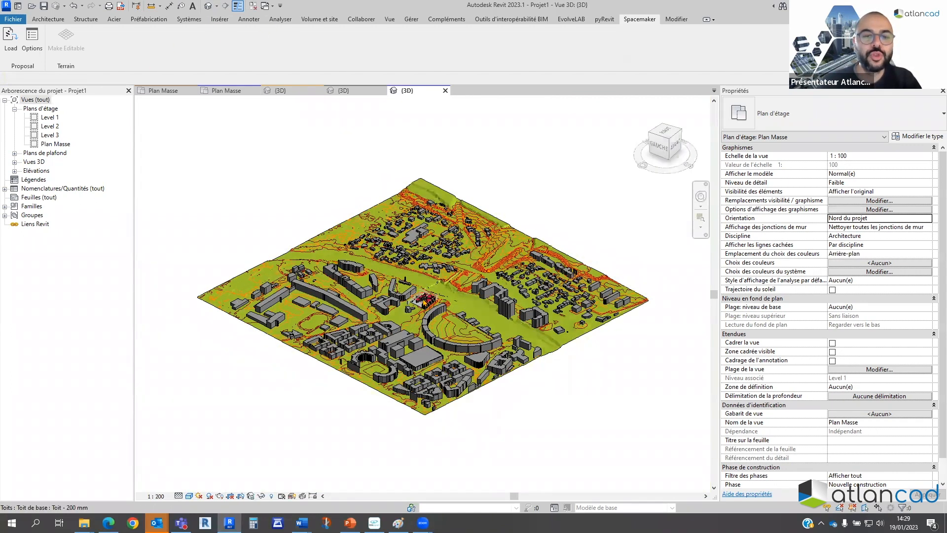
Inspect the building in the 3D view of Projet1 and review the wall types available for an upper exterior wall.
scroll(426, 301, "up", 6)
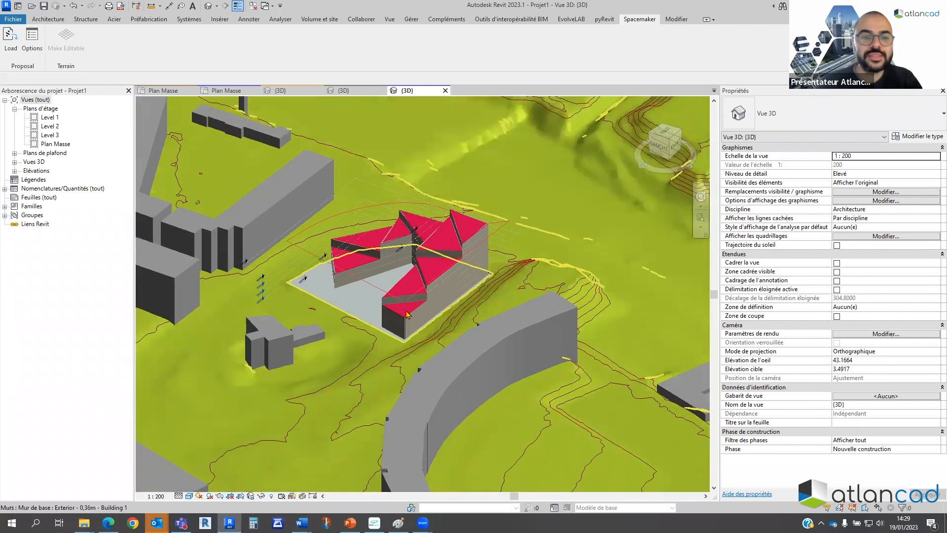
middle_click_drag(431, 320, 497, 319, "shift")
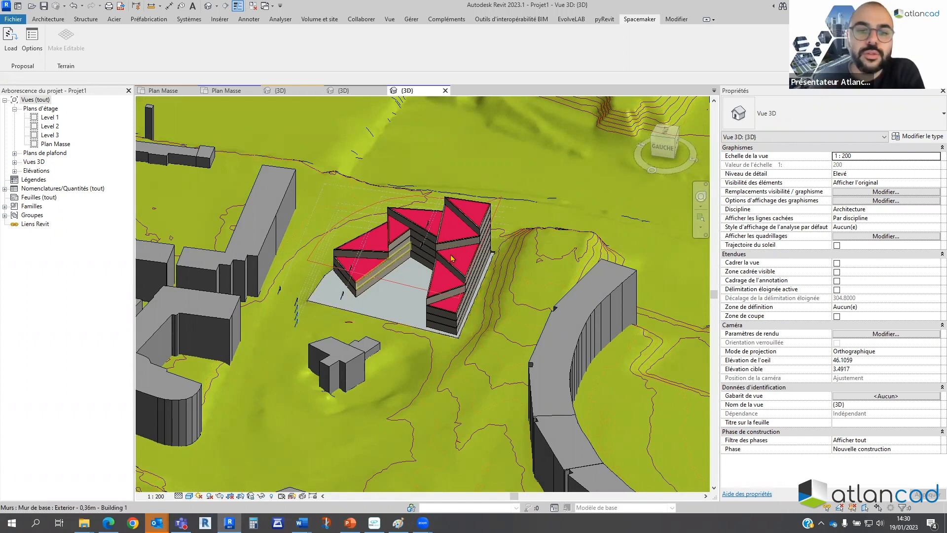
scroll(472, 296, "up", 5)
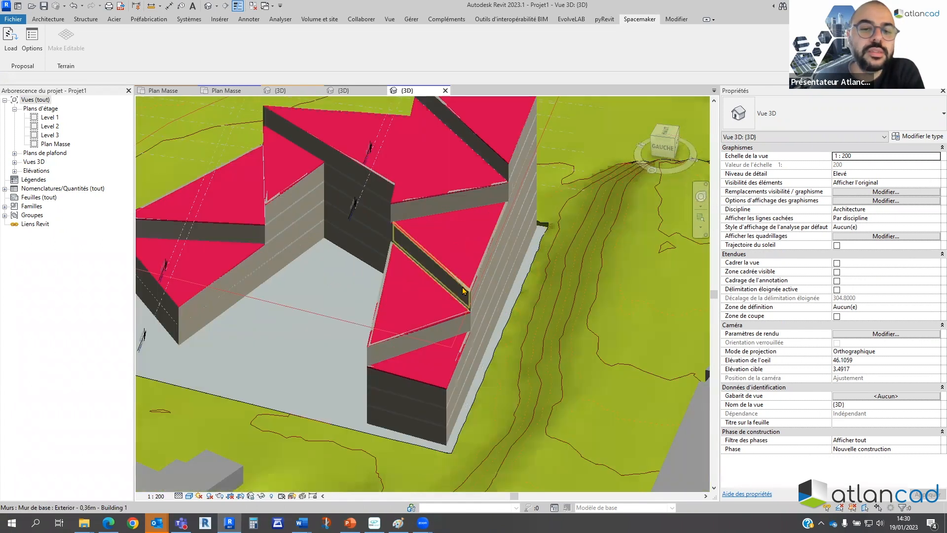
left_click(445, 283)
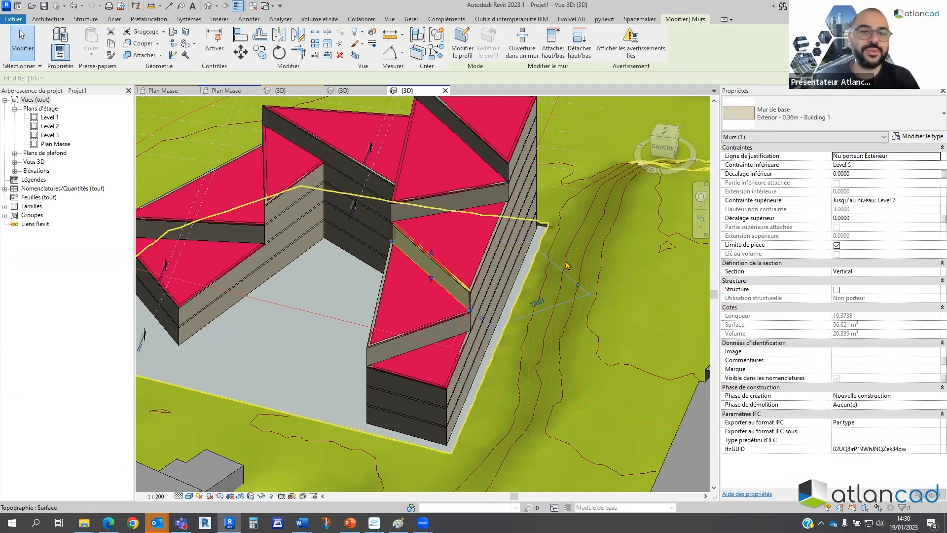
middle_click_drag(555, 255, 504, 258, "shift")
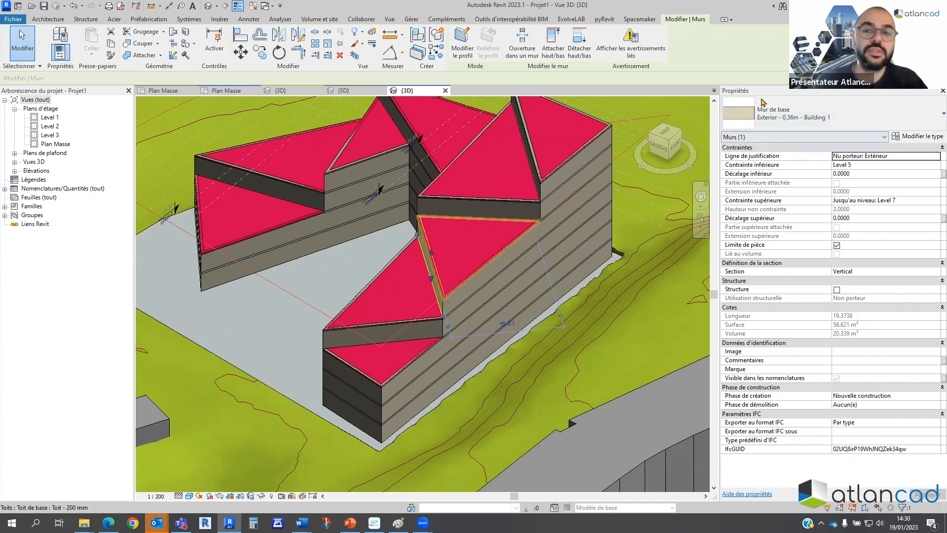
left_click(778, 109)
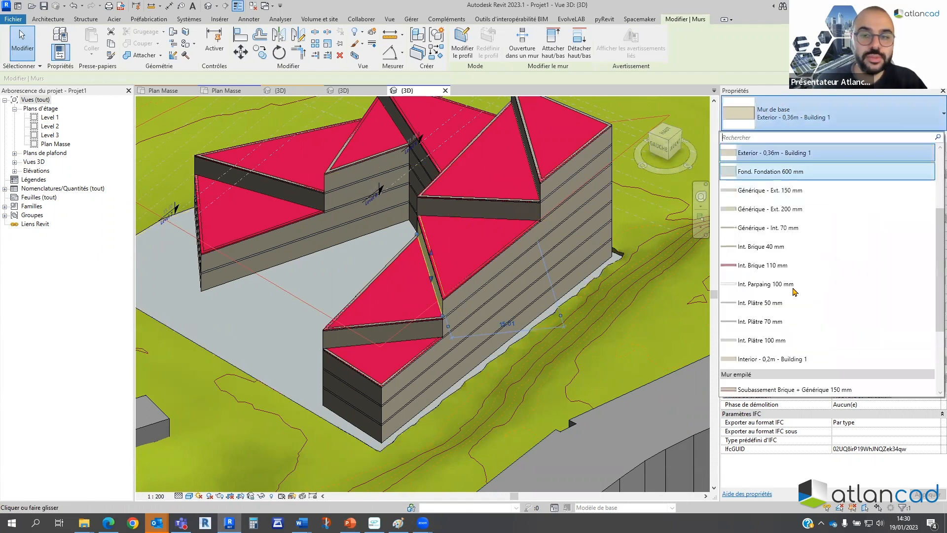
left_click(467, 259)
Try deleting the triangular Level 7 roof and the Level 5 concrete floor beneath it.
left_click(461, 241)
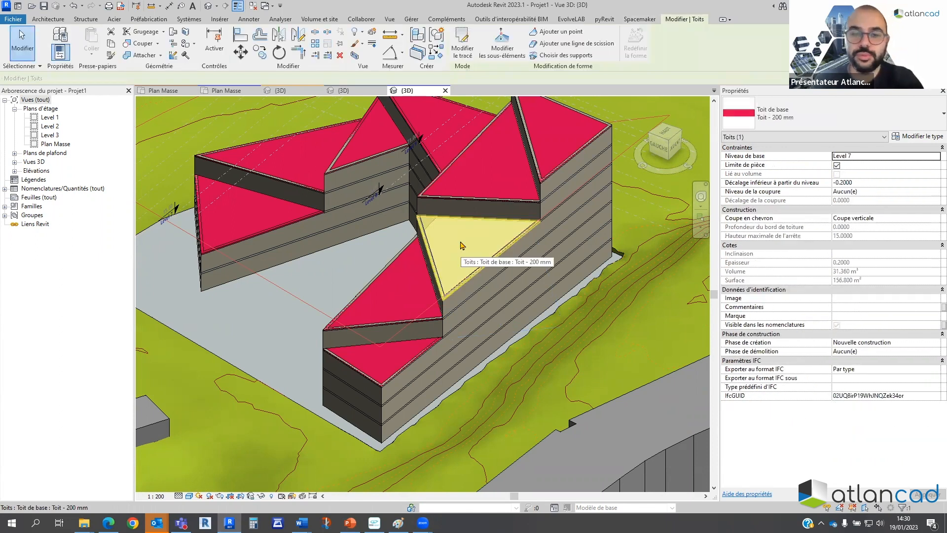
key("Delete")
left_click(461, 246)
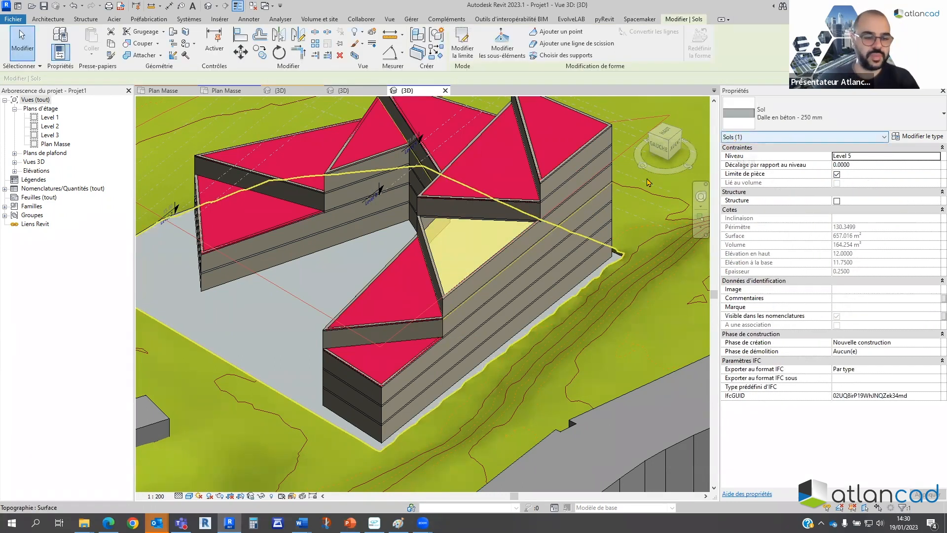
key("Delete")
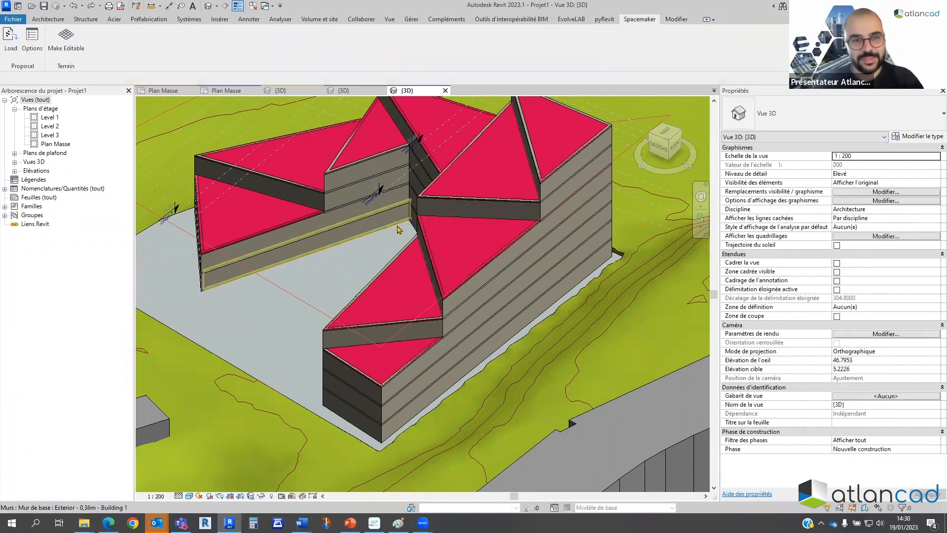
Examine the loaded building within its terrain, and compare it with the detailed building in the Spacemaker OUT 3D view.
scroll(398, 232, "down", 2)
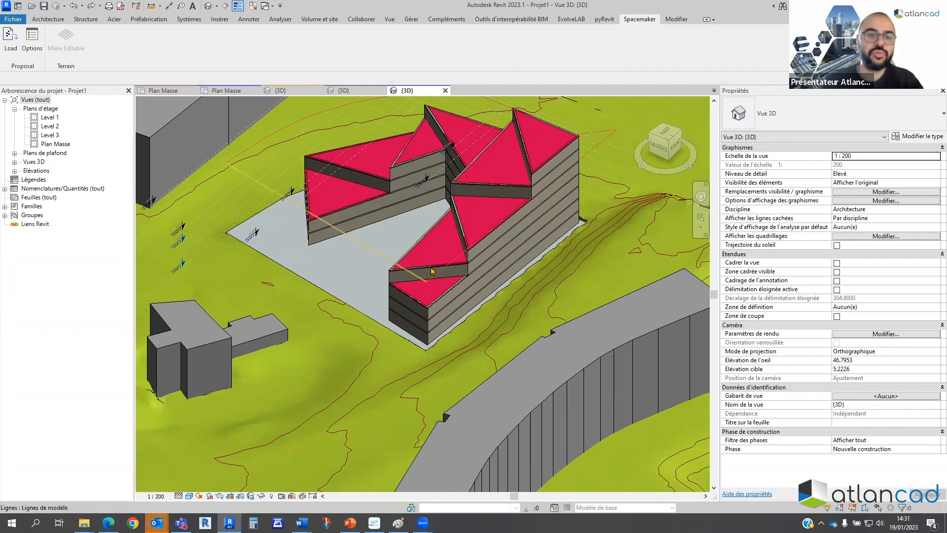
mouse_move(432, 270)
middle_mouse_down("shift")
mouse_move(433, 254)
mouse_move(443, 272)
middle_mouse_up("shift")
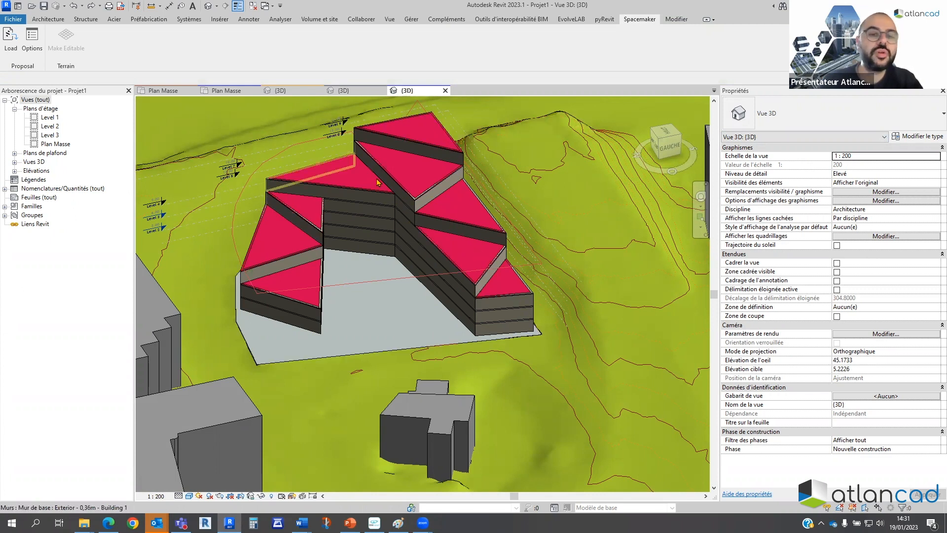
middle_click_drag(572, 259, 415, 205, "shift")
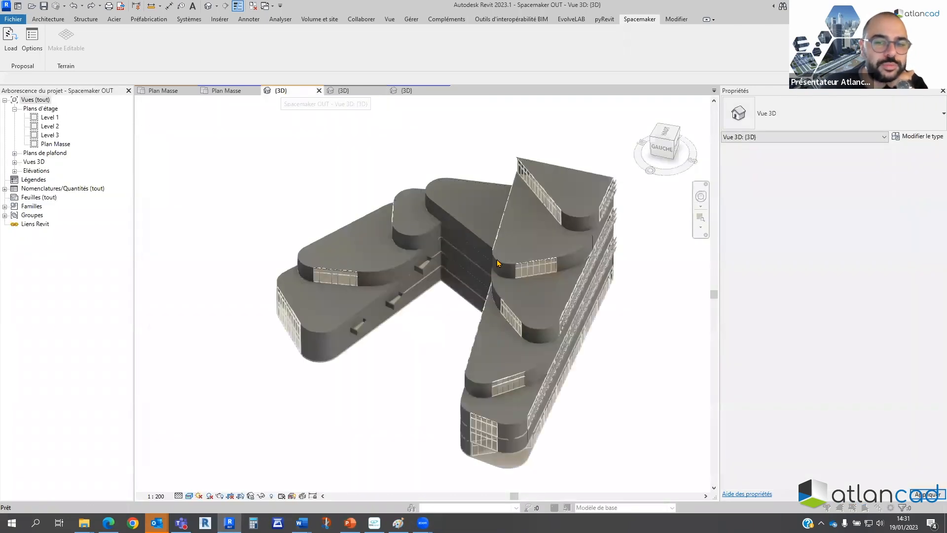
left_click(565, 165)
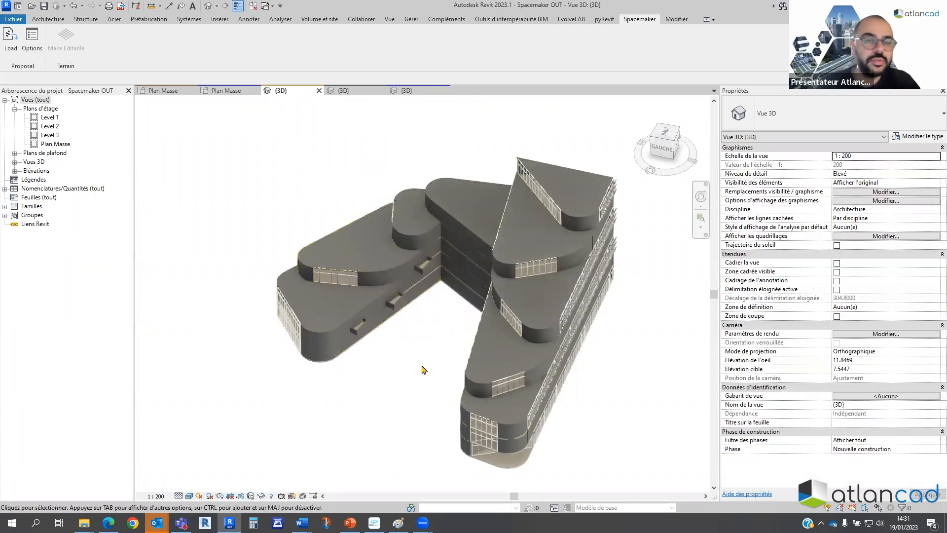
middle_click_drag(464, 360, 445, 204, "shift")
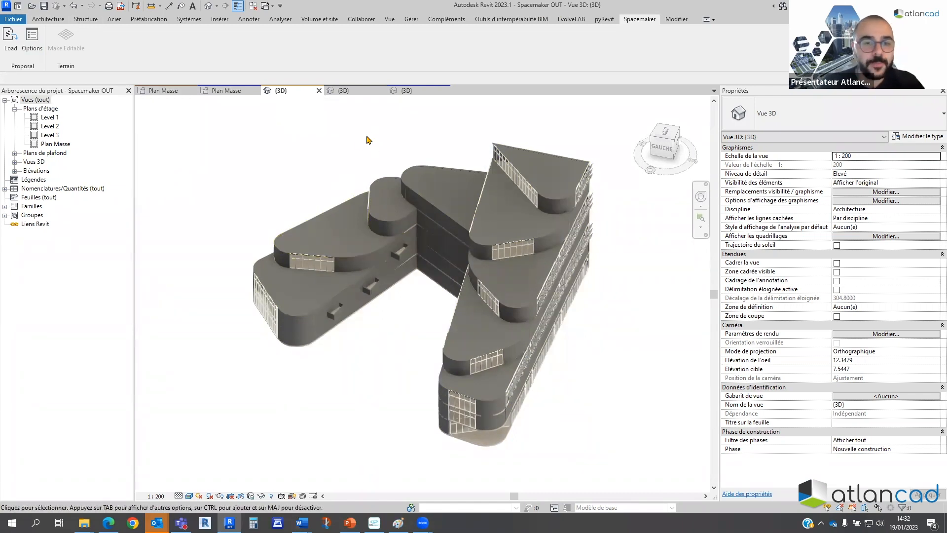
middle_click_drag(406, 317, 336, 291, "shift")
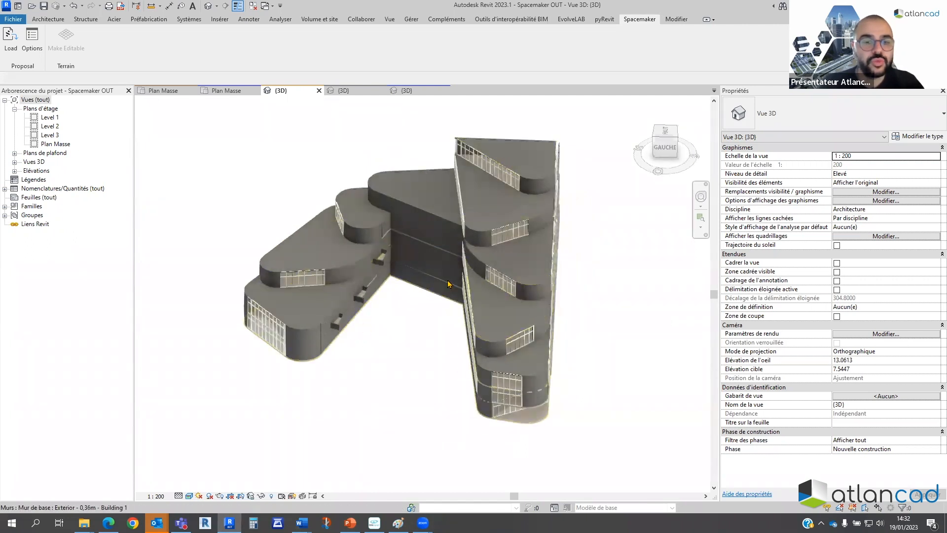
Review the IFC export settings for the Spacemaker OUT project and close them without exporting.
left_click(13, 20)
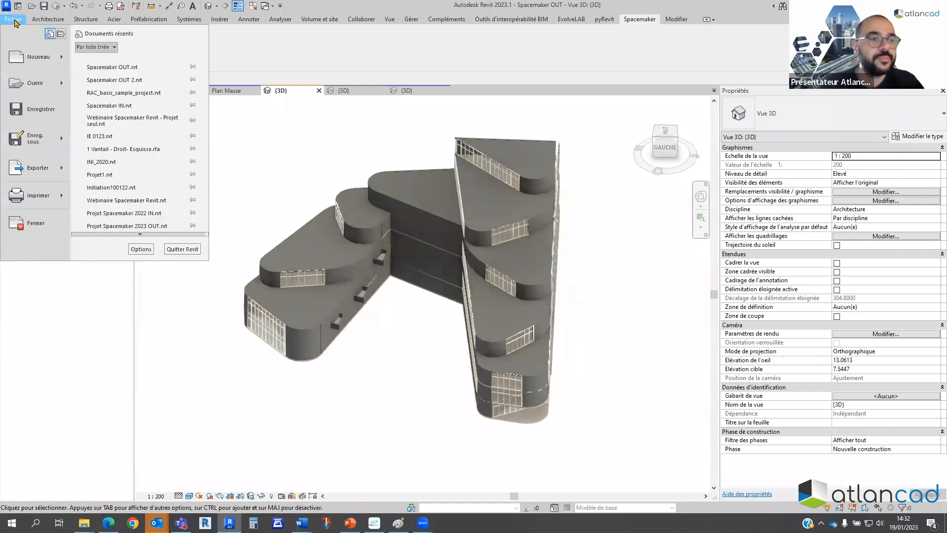
mouse_move(44, 167)
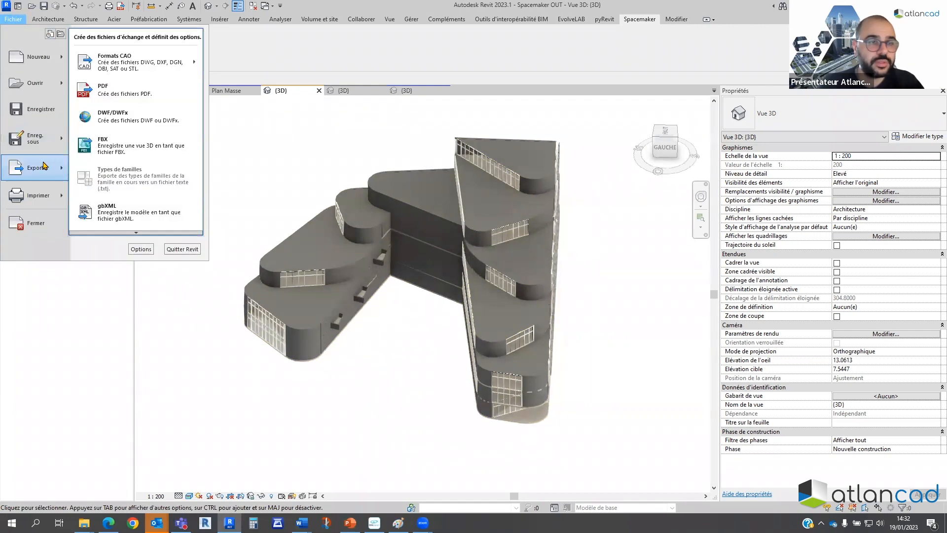
mouse_move(130, 232)
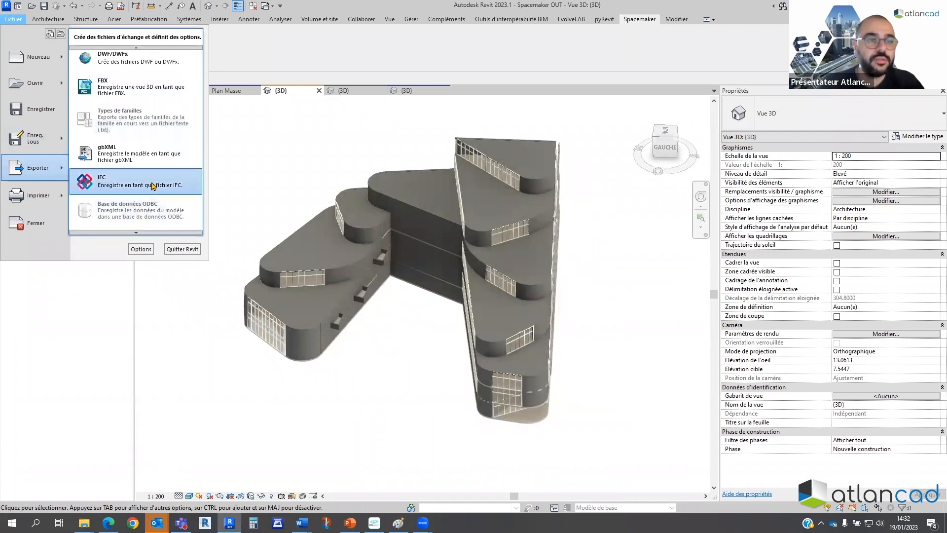
left_click(153, 185)
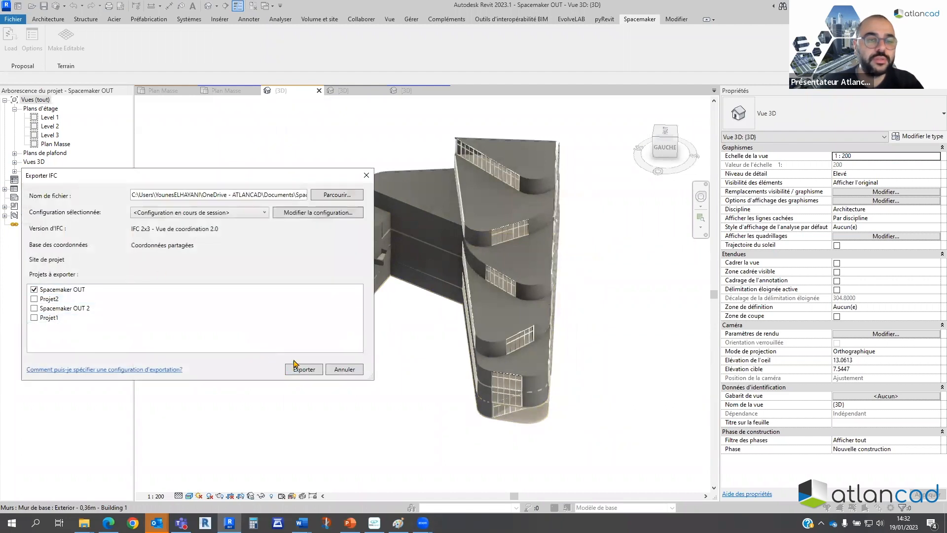
left_click(365, 178)
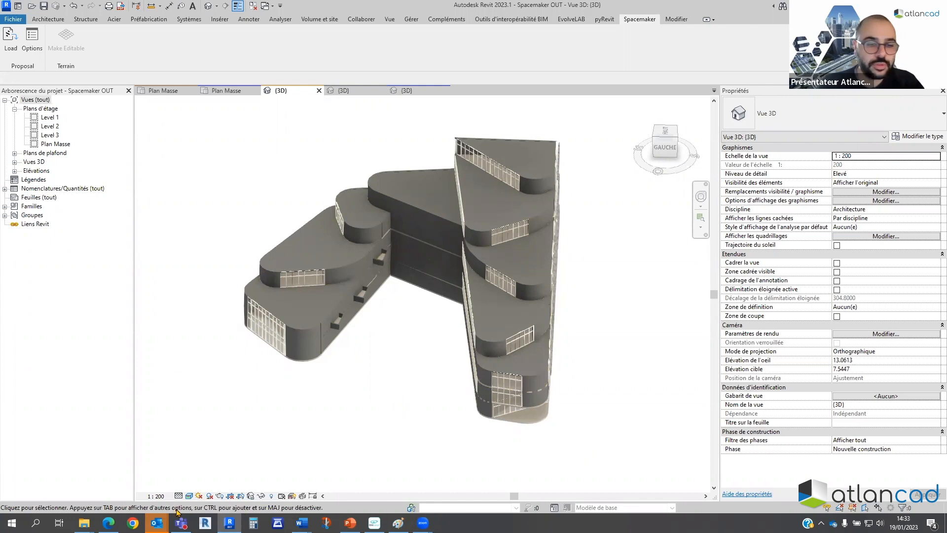
Switch to Spacemaker in the browser, show the Revit V1 proposal, hide the visible plan_mtp.jpg image and examine the imported building.
left_click(108, 522)
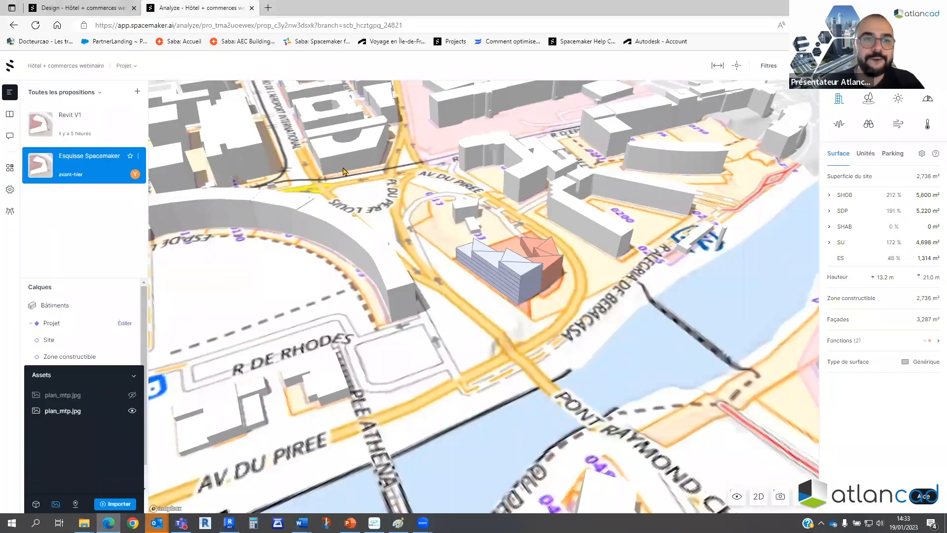
left_click(64, 121)
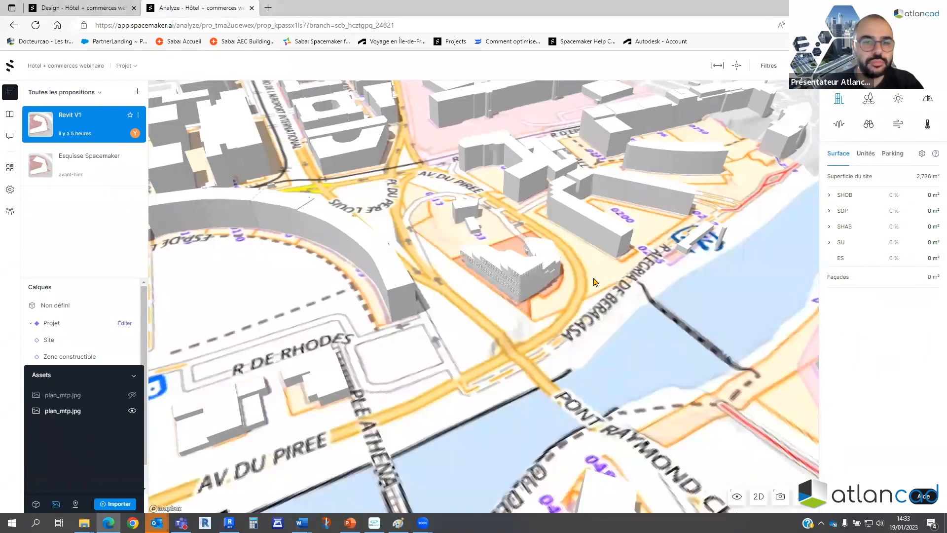
left_click(133, 410)
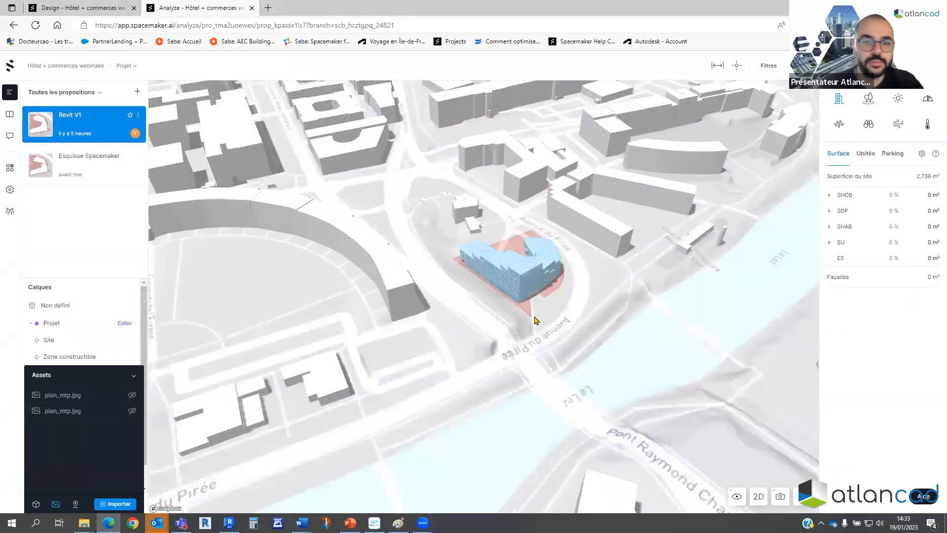
scroll(557, 298, "up", 2)
right_click_drag(531, 322, 478, 300)
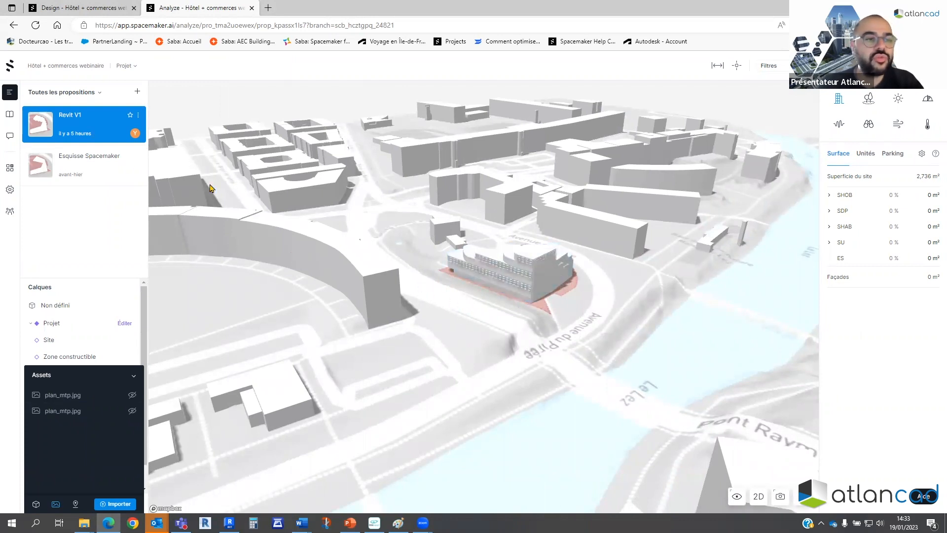
Show the Esquisse Spacemaker proposal with its Ensoleillement analysis and examine the sunlight results on the facades from several angles.
left_click(89, 159)
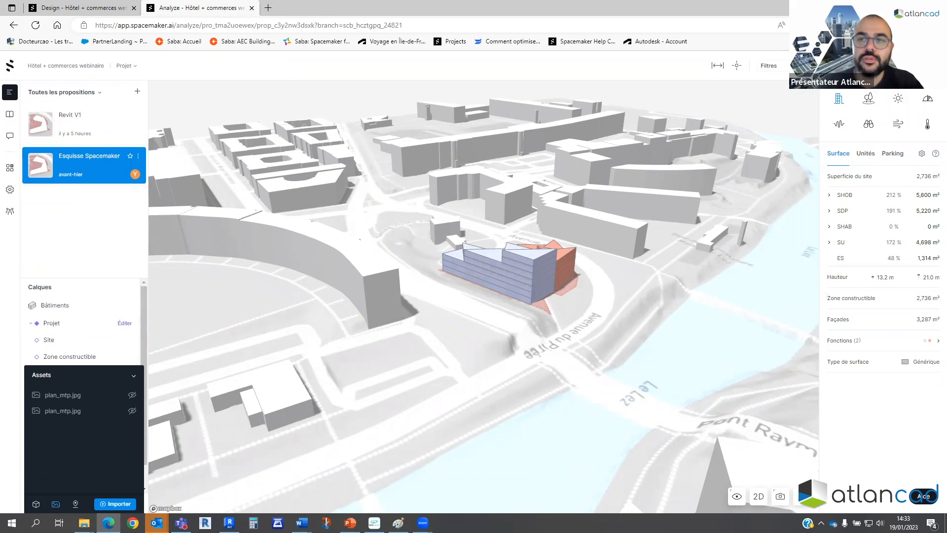
left_click(898, 98)
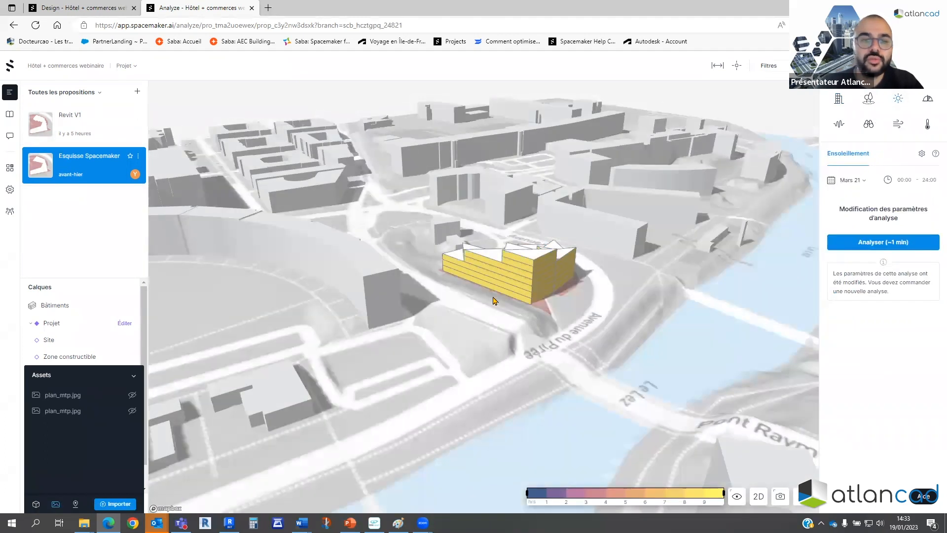
right_click_drag(522, 368, 442, 308)
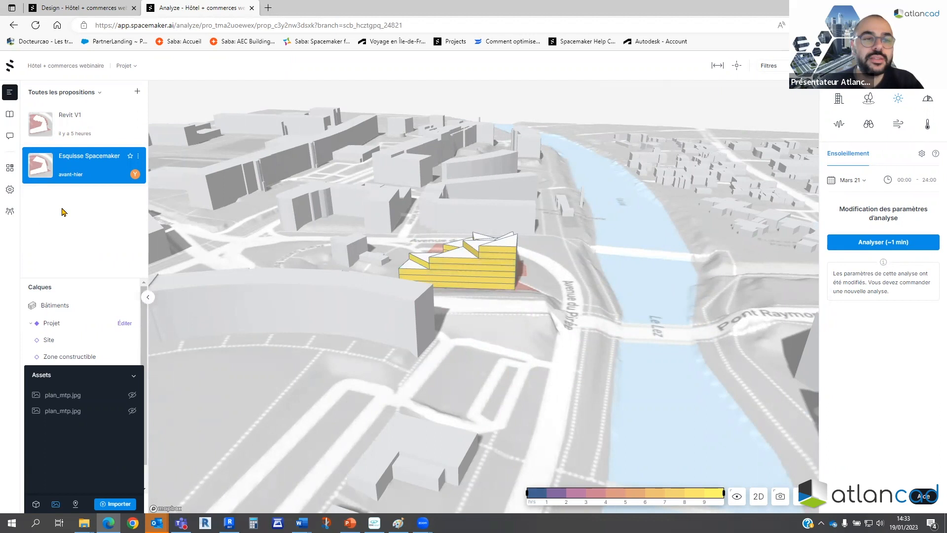
right_click_drag(608, 294, 539, 287)
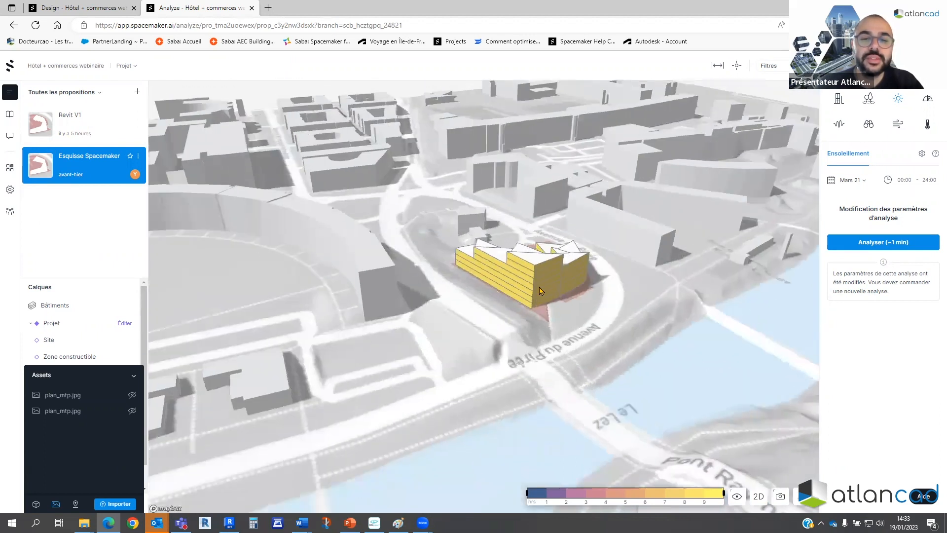
Show the Revit V1 proposal with its Ensoleillement mesh analysis and examine the sunlight results on its facades up close.
left_click(74, 125)
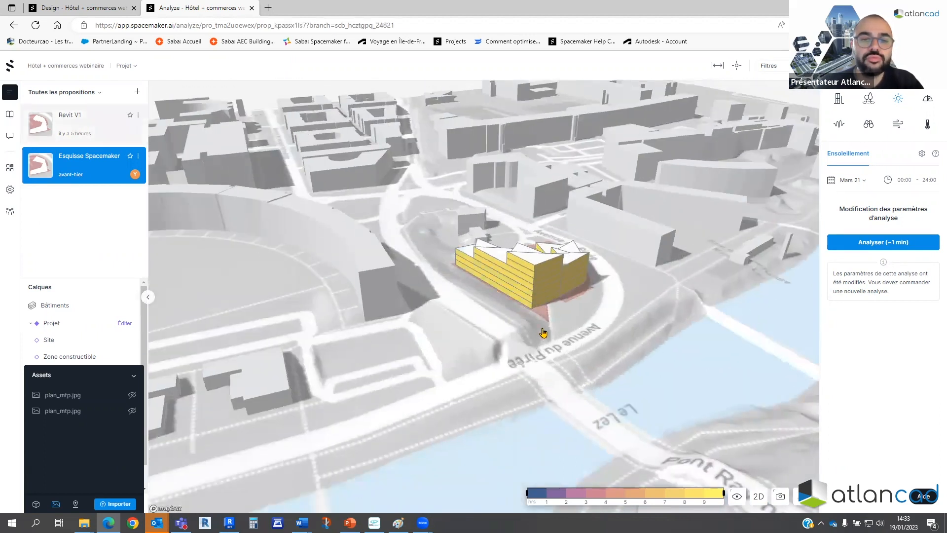
left_click(53, 118)
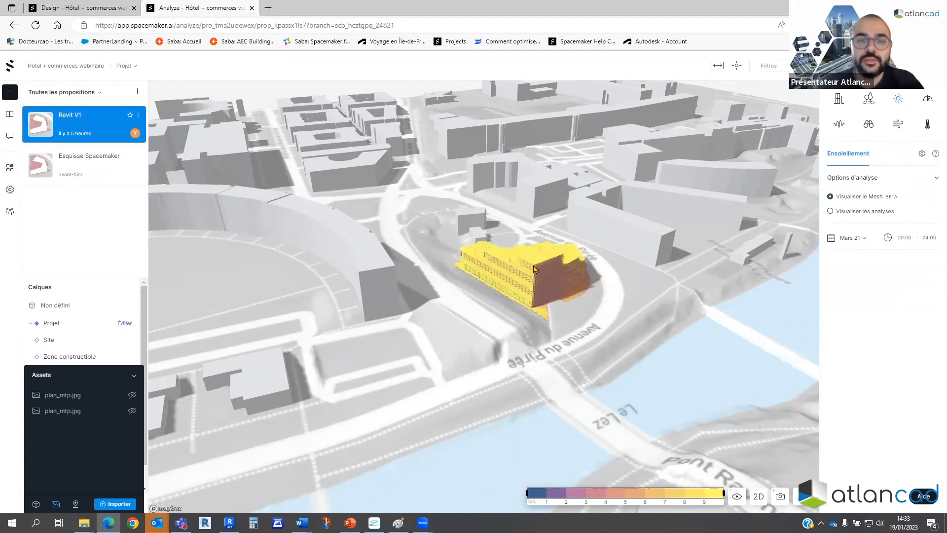
scroll(534, 269, "up", 10)
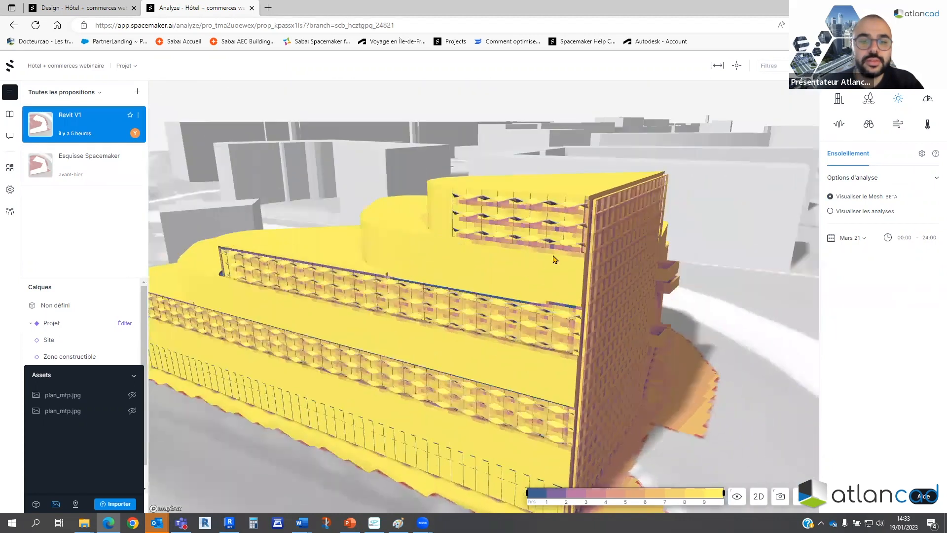
right_click_drag(554, 259, 348, 241)
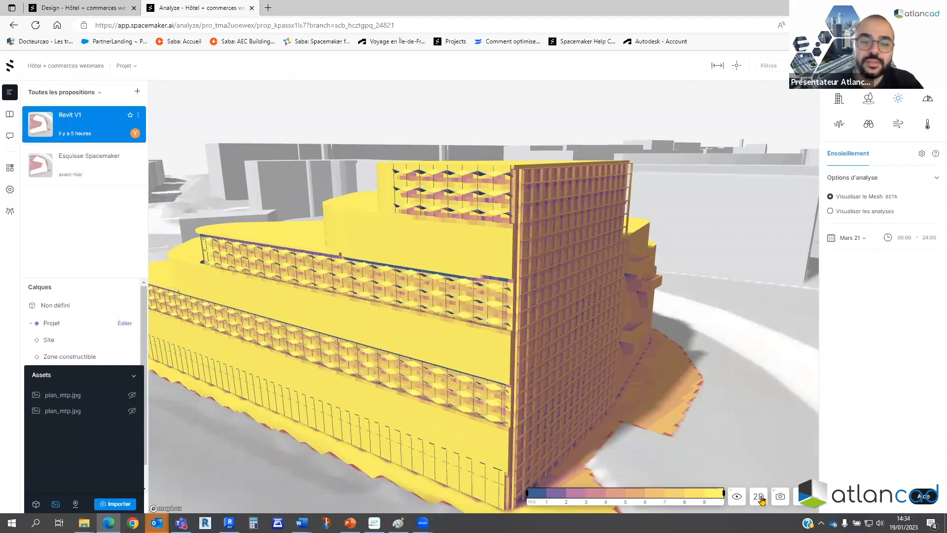
Set the project's sunlight analysis date to September 21 and save the parameters.
left_click(863, 240)
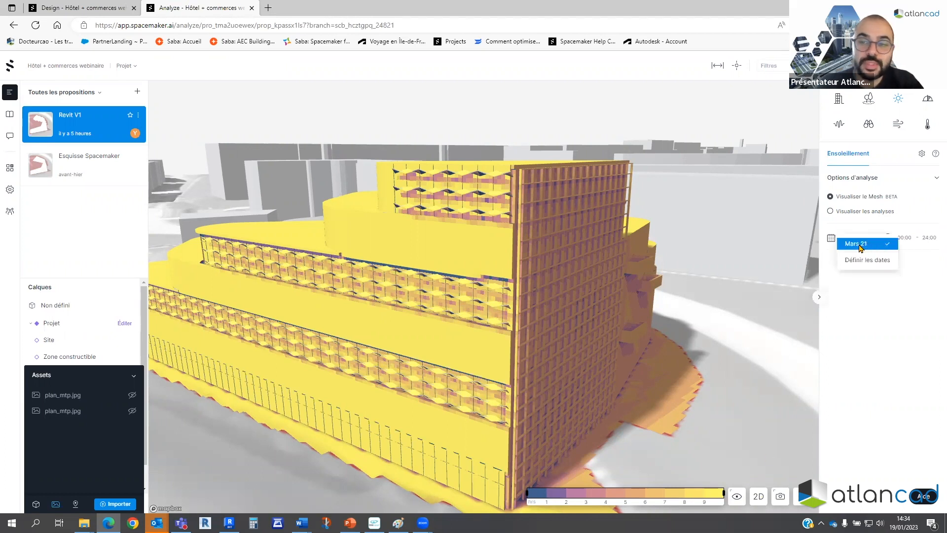
left_click(858, 247)
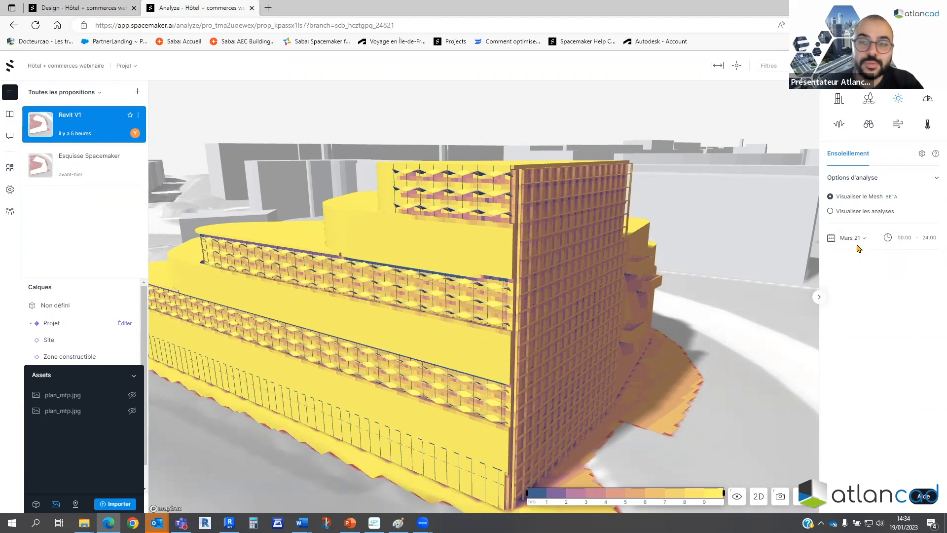
left_click(863, 240)
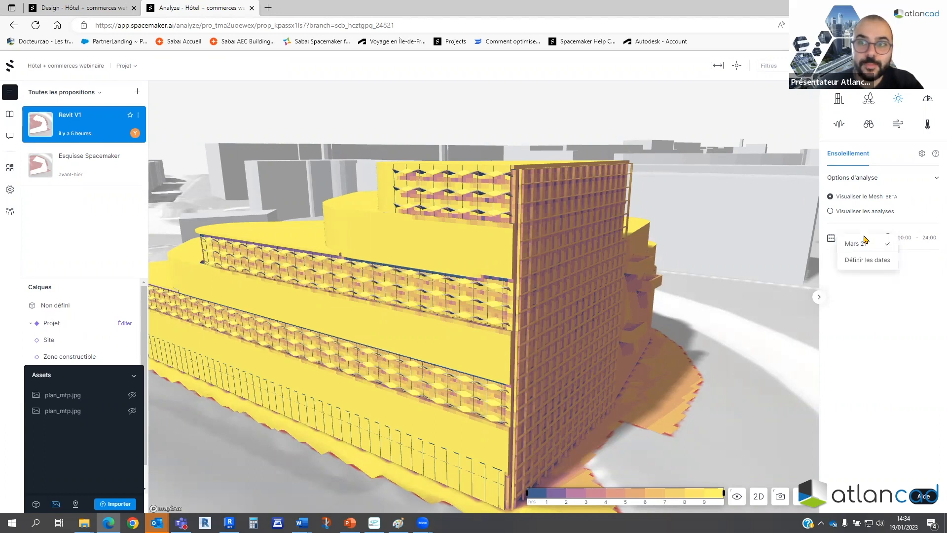
left_click(848, 242)
left_click(847, 241)
left_click(864, 268)
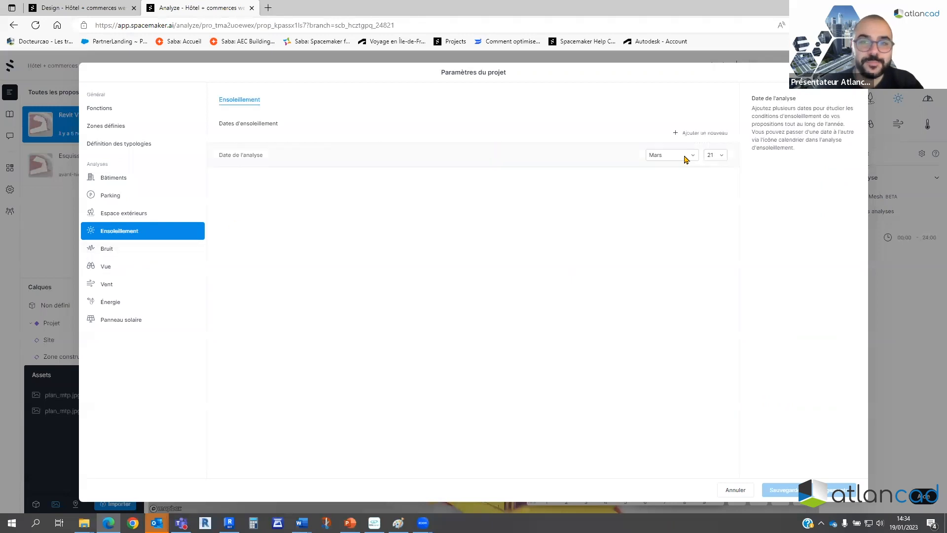
left_click(687, 158)
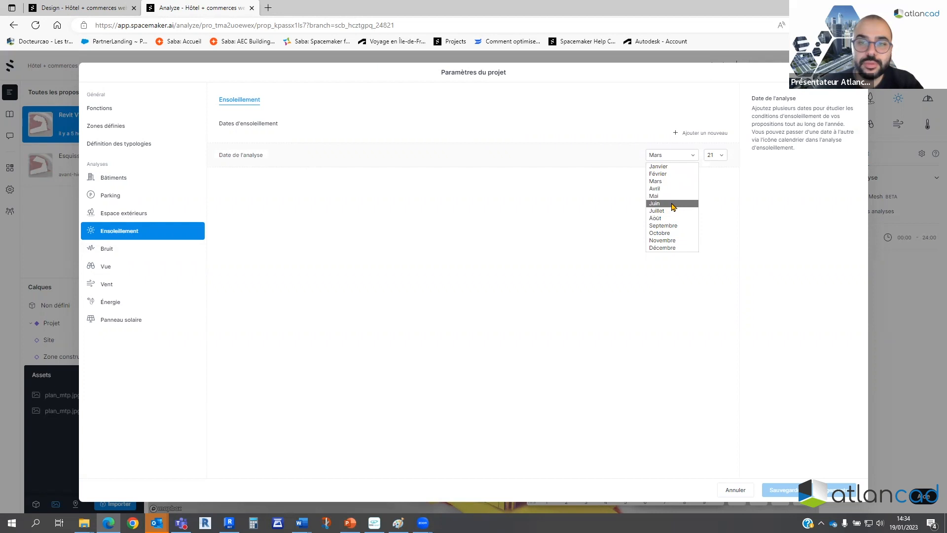
left_click(666, 226)
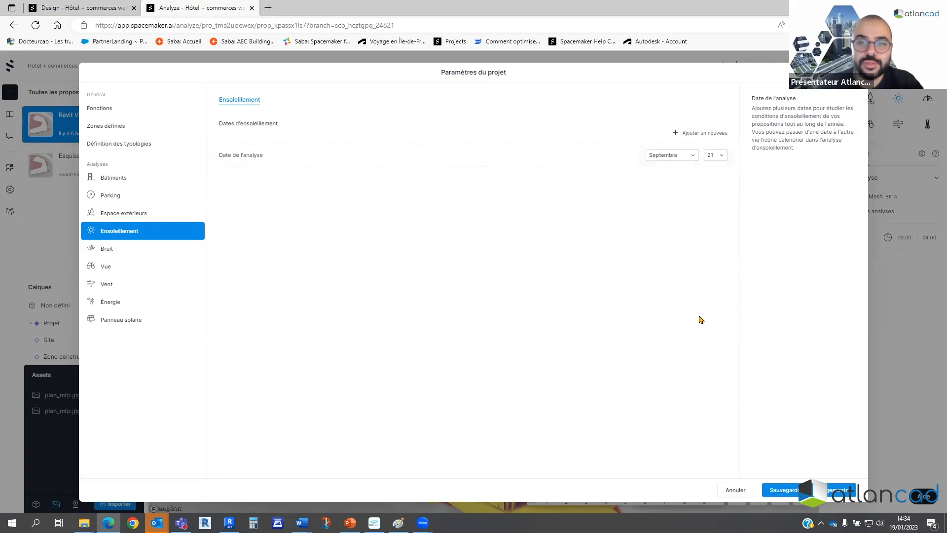
left_click(798, 490)
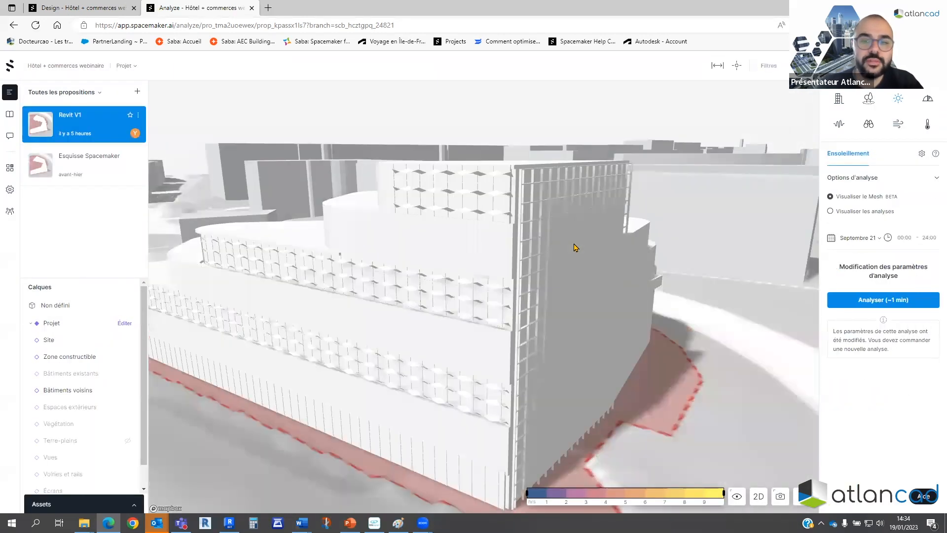
Run the Ensoleillement analysis on Revit V1 for September 21, and return to it after passing through the design mode.
left_click(910, 301)
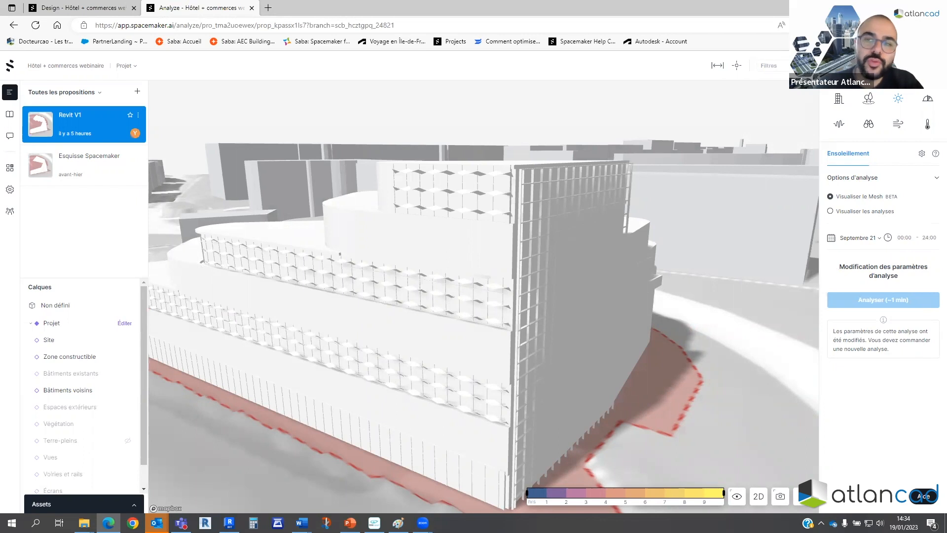
left_click(851, 65)
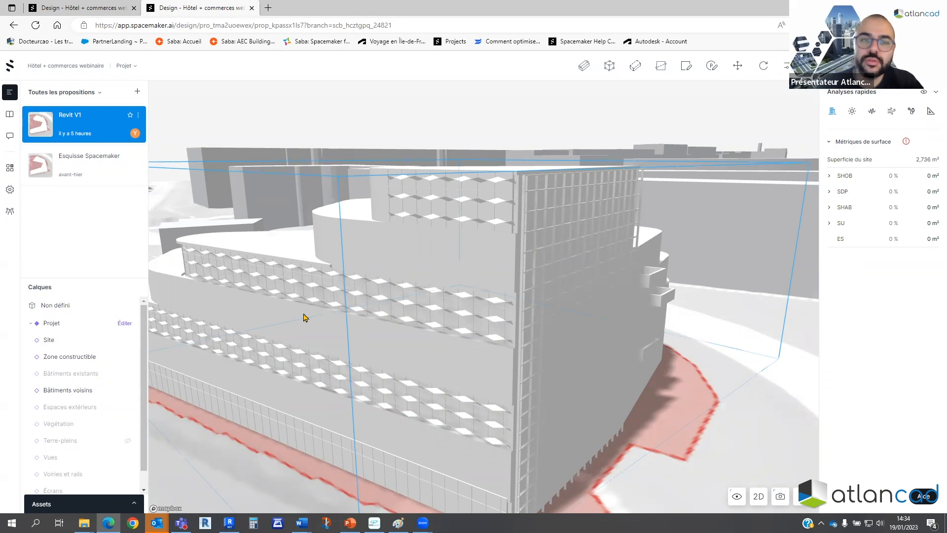
left_click(870, 113)
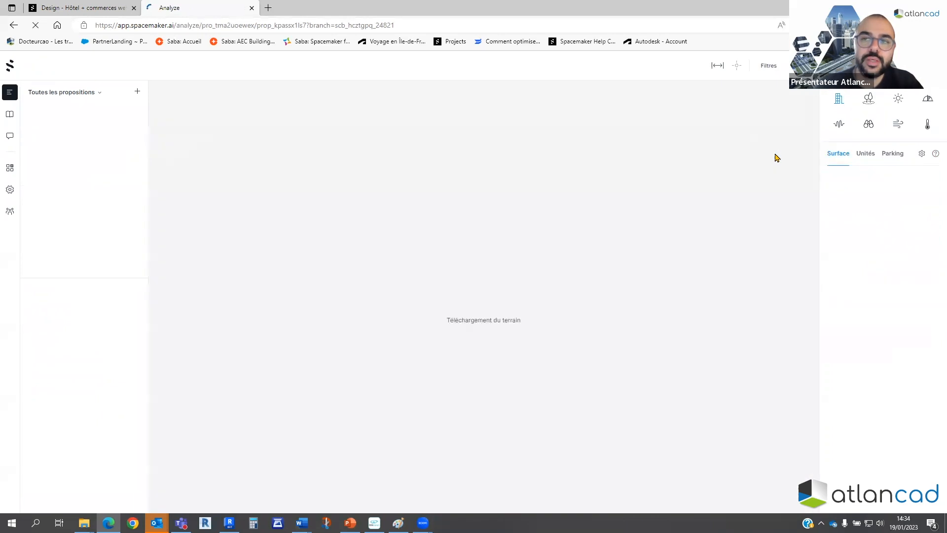
left_click(899, 98)
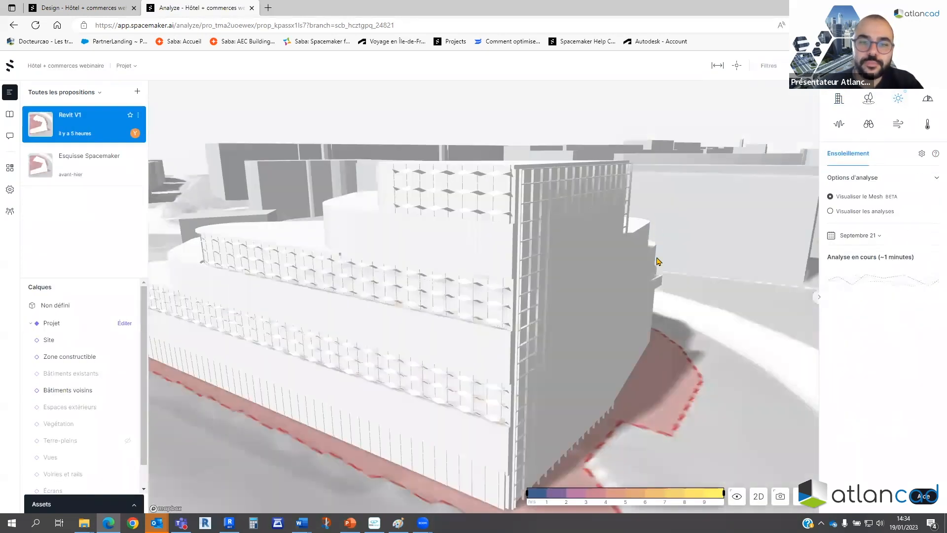
Examine the Revit V1 building's facades and terraces from several angles, ending with an overview of its surroundings.
left_click_drag(721, 211, 660, 204)
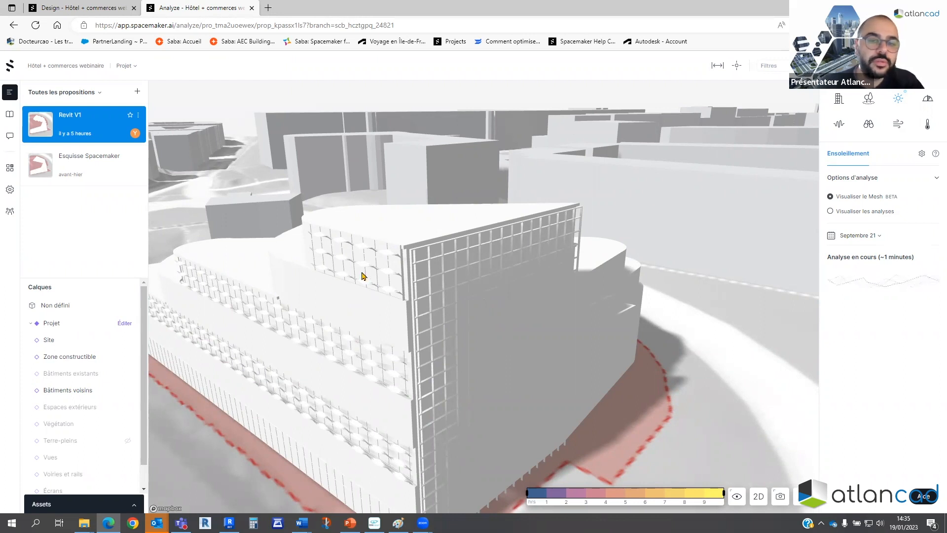
right_click_drag(404, 353, 462, 350)
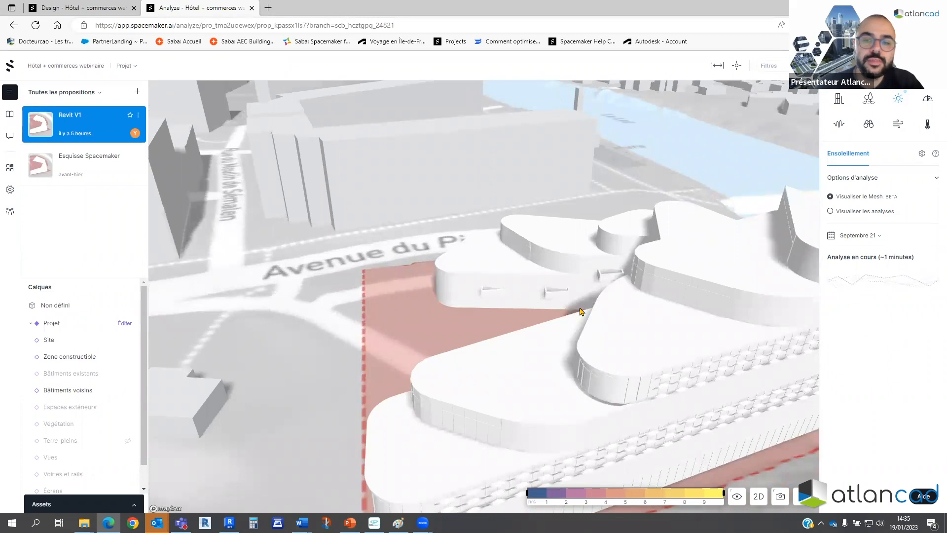
right_click_drag(539, 353, 513, 345)
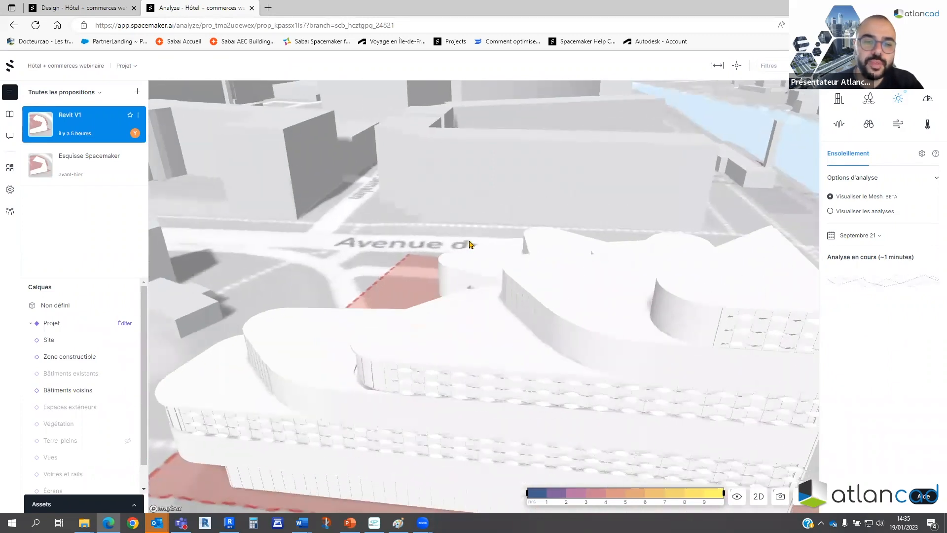
scroll(456, 244, "down", 5)
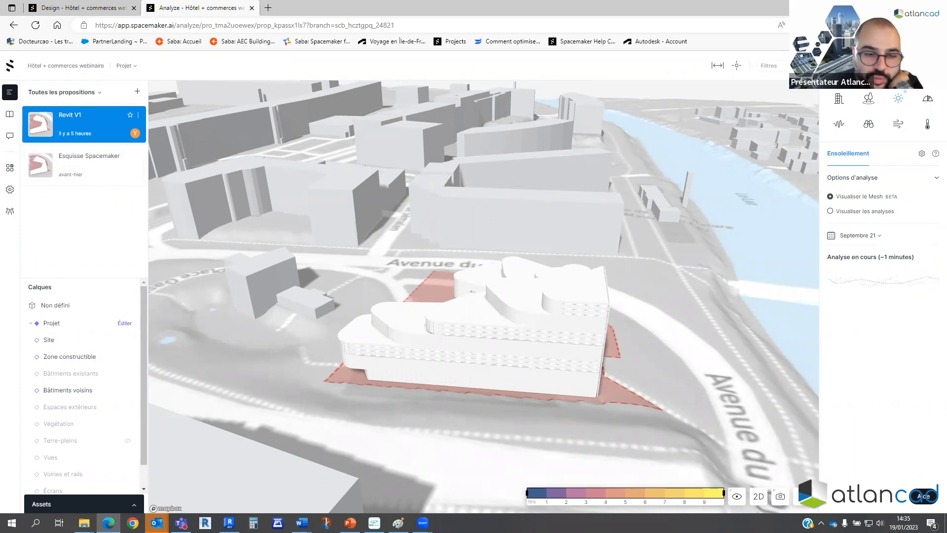
Switch to Revit, show the 3D view of the Spacemaker OUT 2 project, and hide and restore the Properties palette.
left_click(229, 523)
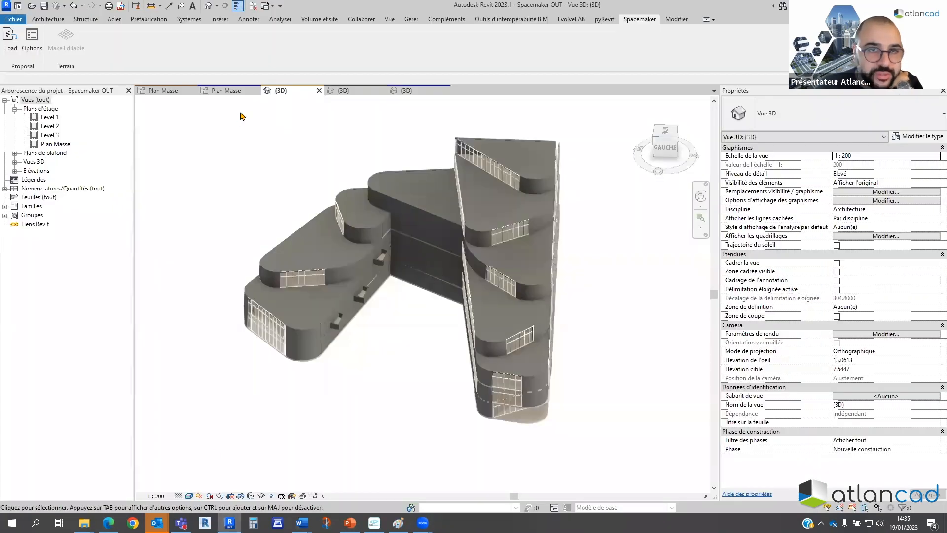
left_click(346, 91)
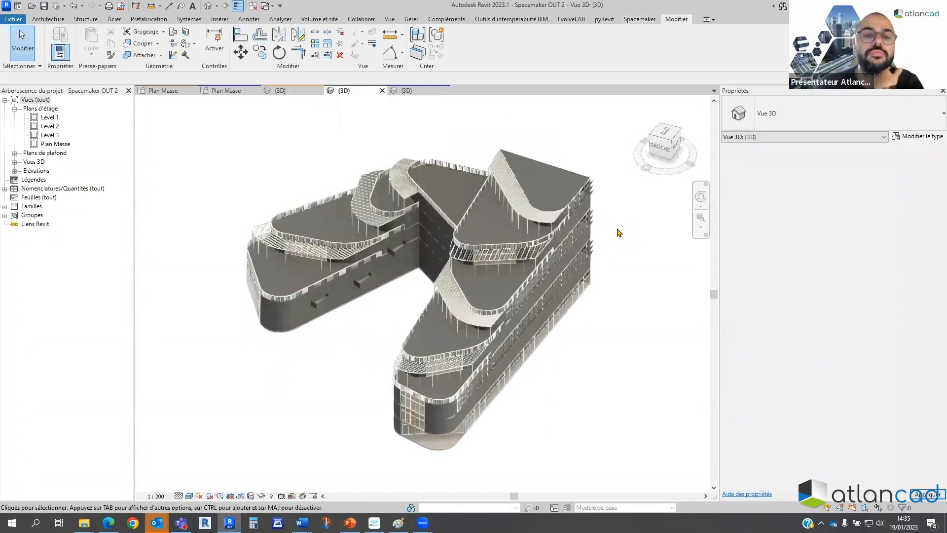
right_click(629, 361)
left_click(656, 357)
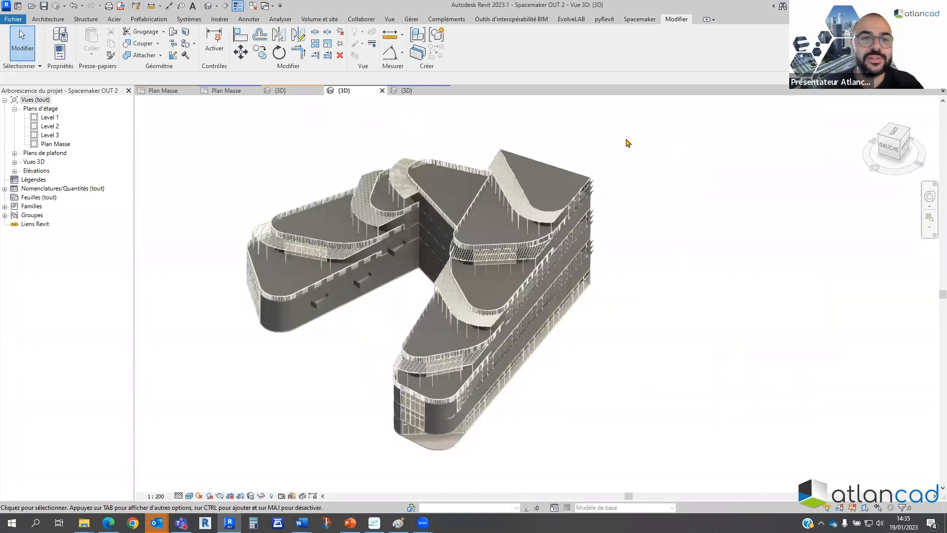
right_click(805, 256)
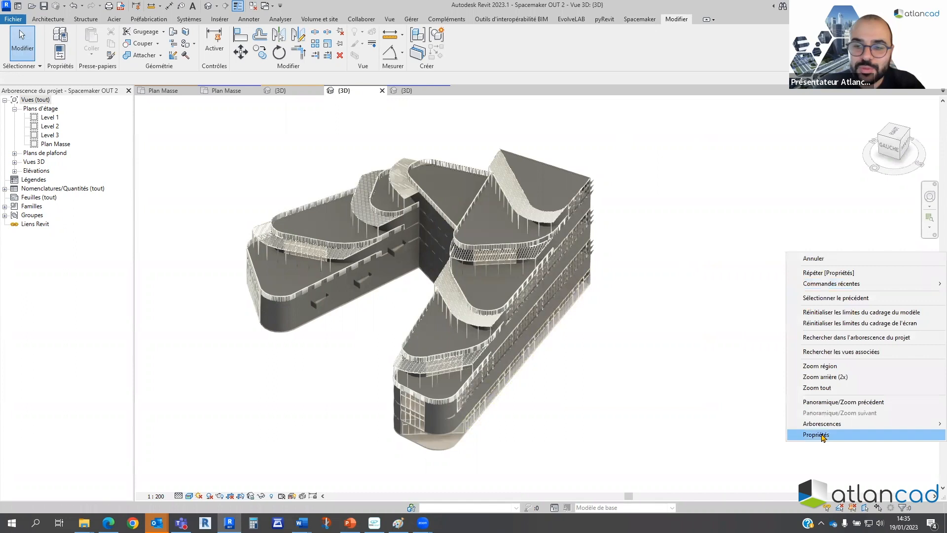
left_click(809, 433)
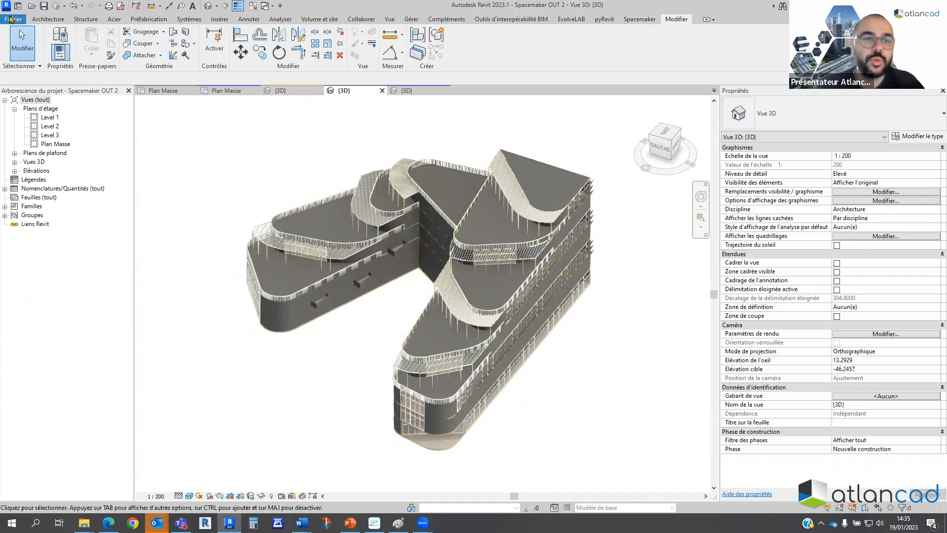
Review the IFC export settings for the Spacemaker OUT 2 project and close them without exporting.
left_click(11, 20)
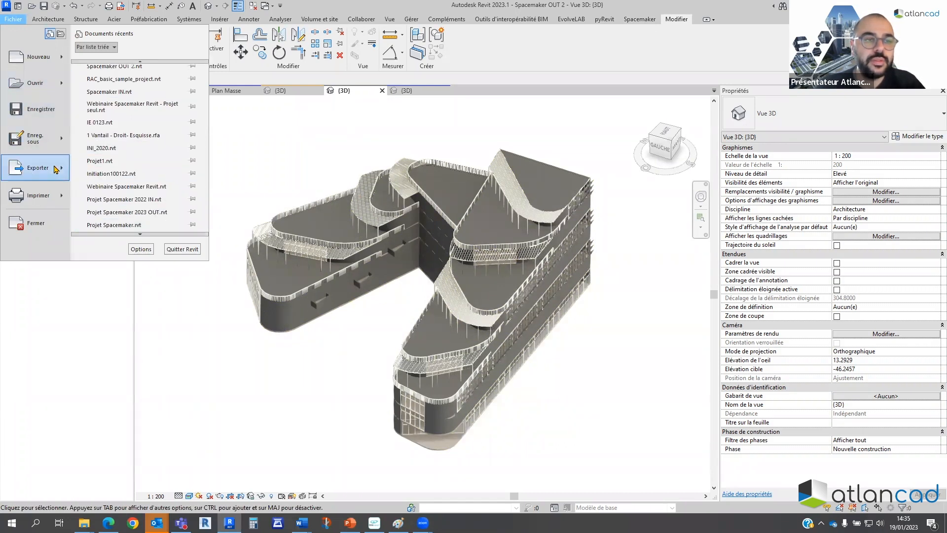
mouse_move(56, 170)
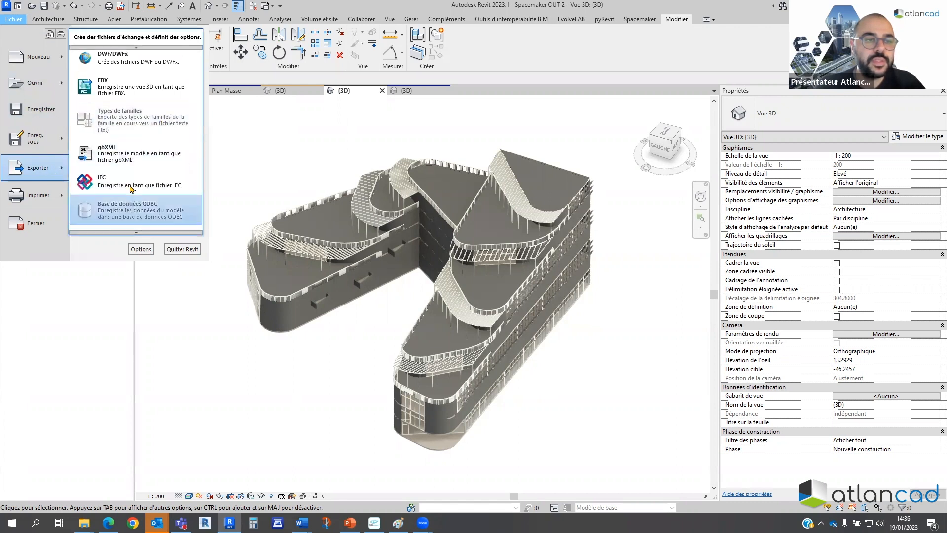
left_click(131, 187)
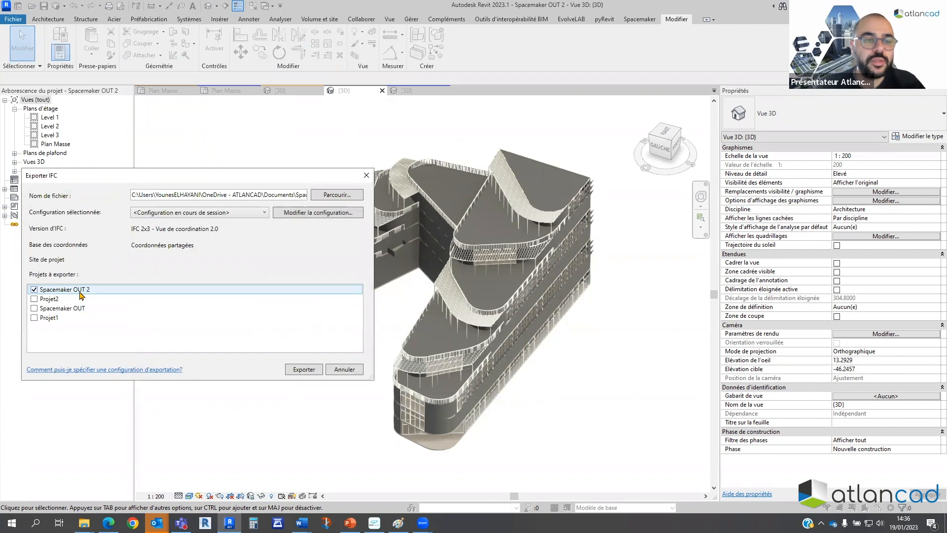
left_click(367, 175)
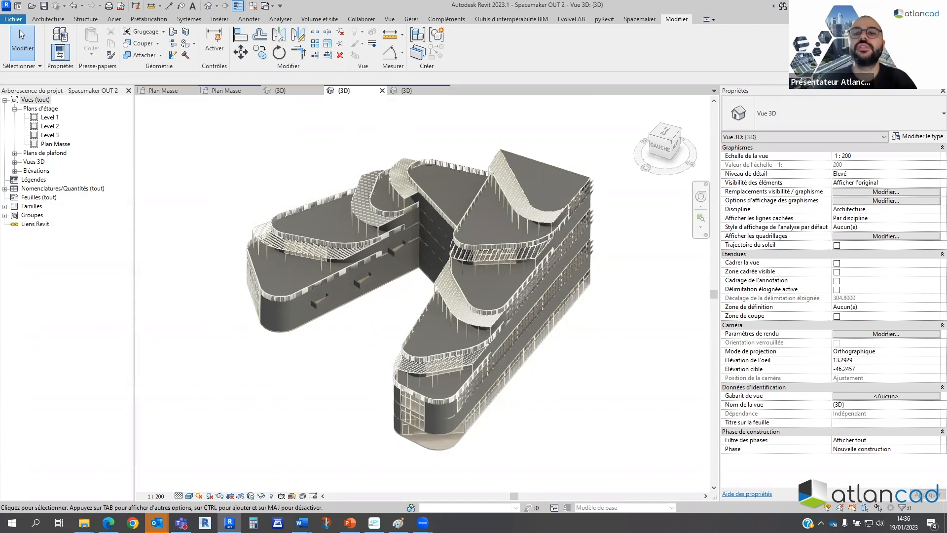
Switch to Spacemaker in the browser and upload spacemaker_out_2.ifc as a new import for the project library.
key("alt+Tab")
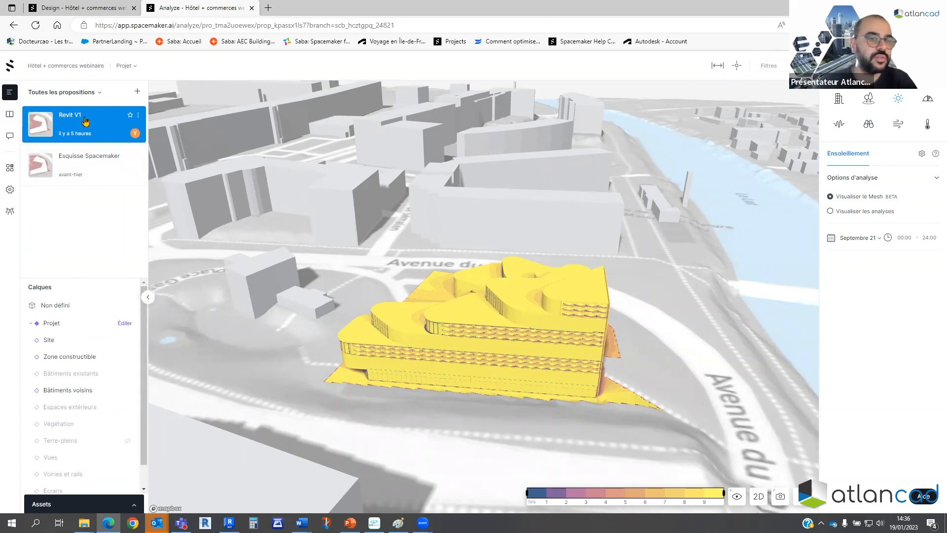
left_click(10, 115)
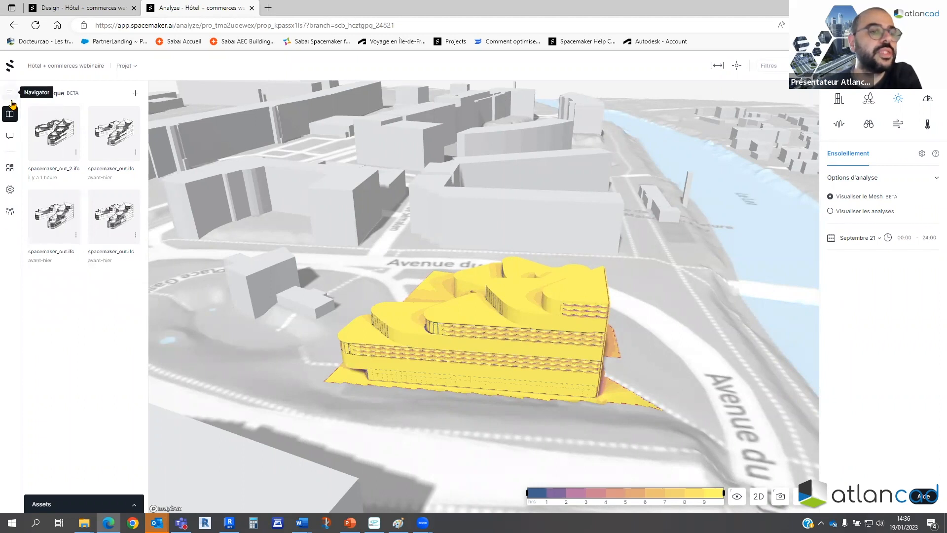
left_click(137, 94)
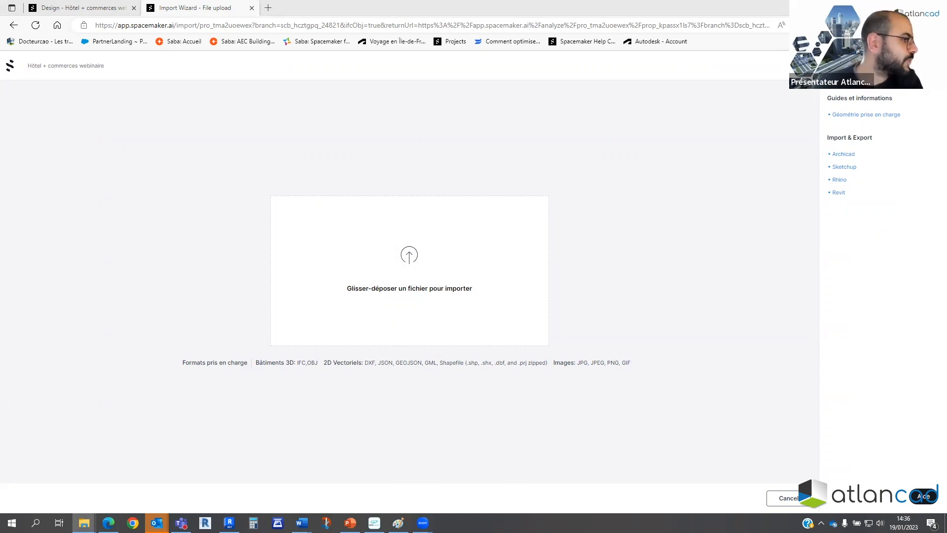
left_click_drag(296, 256, 404, 256)
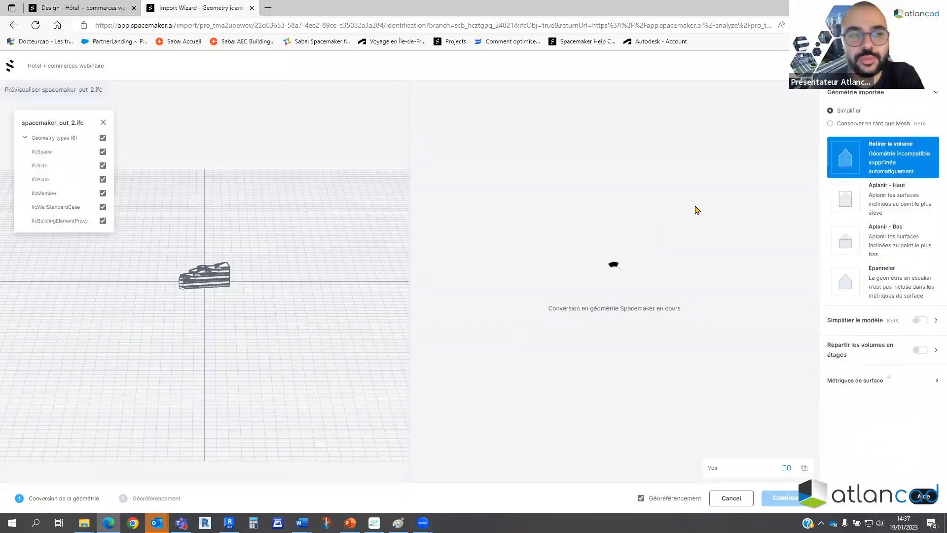
Keep the imported geometry as a mesh and finish the georeferenced import, creating a new proposal with the model.
left_click(831, 125)
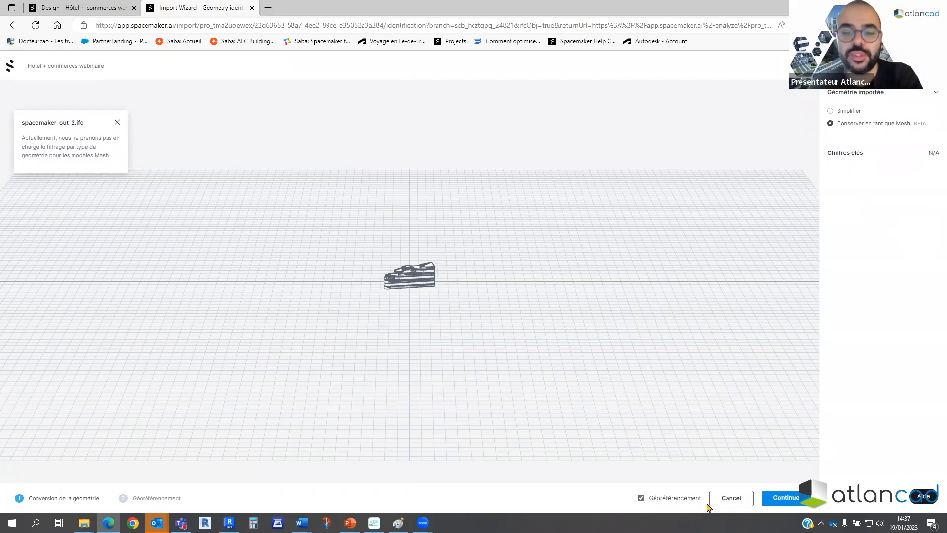
left_click(802, 499)
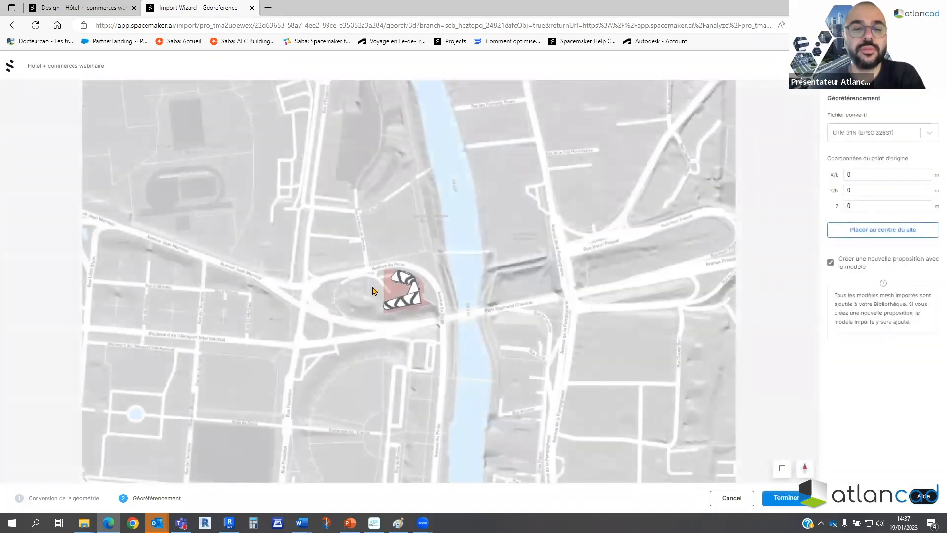
left_click(777, 499)
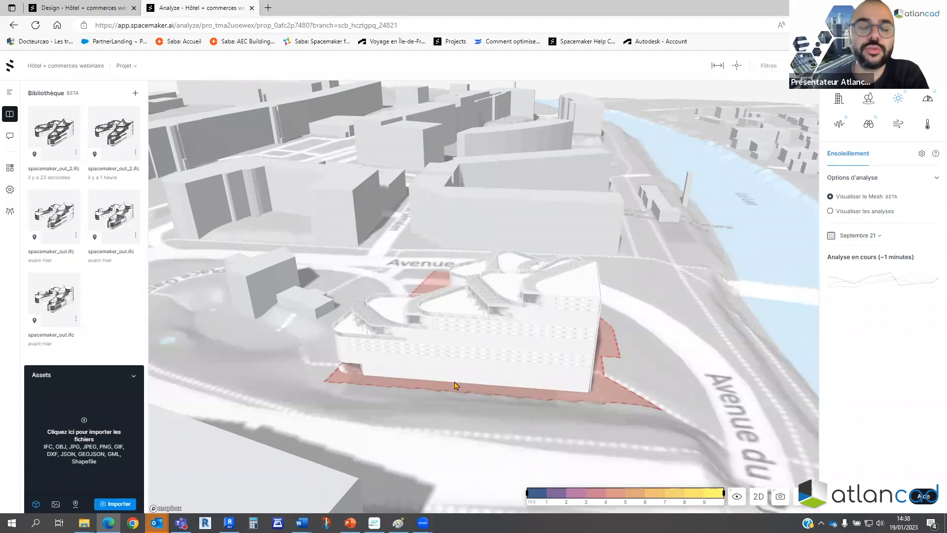
Rename the newly created proposal prop_0a as Revit V2 in the project's list of proposals.
right_click_drag(295, 287, 443, 292)
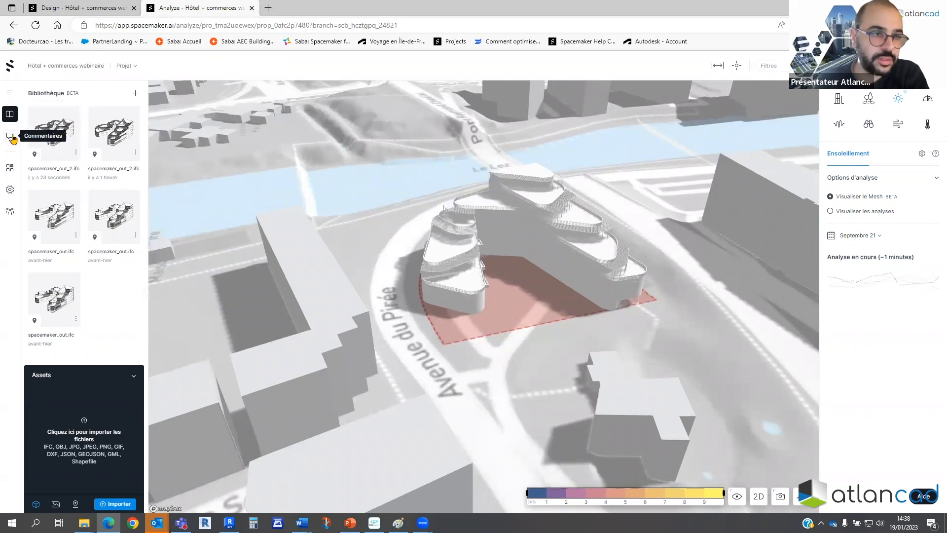
left_click(9, 92)
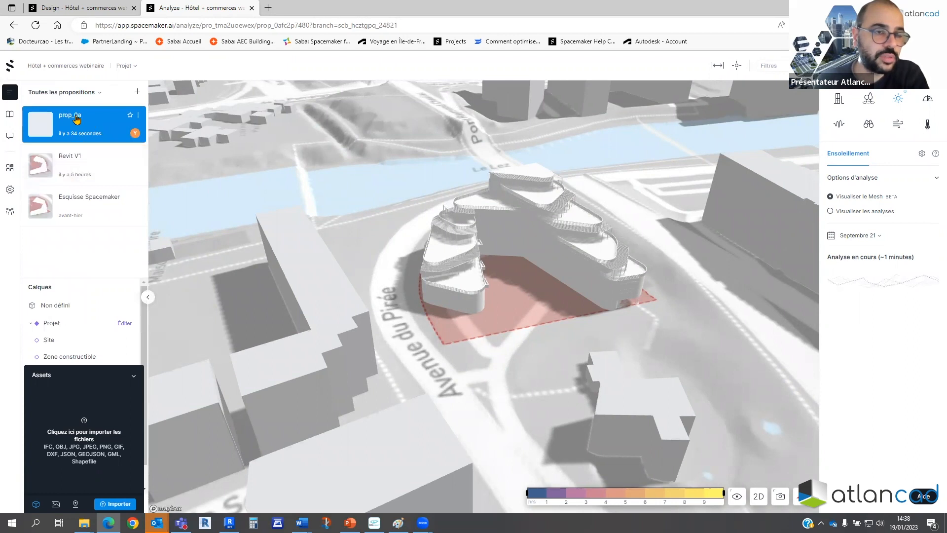
left_click(138, 115)
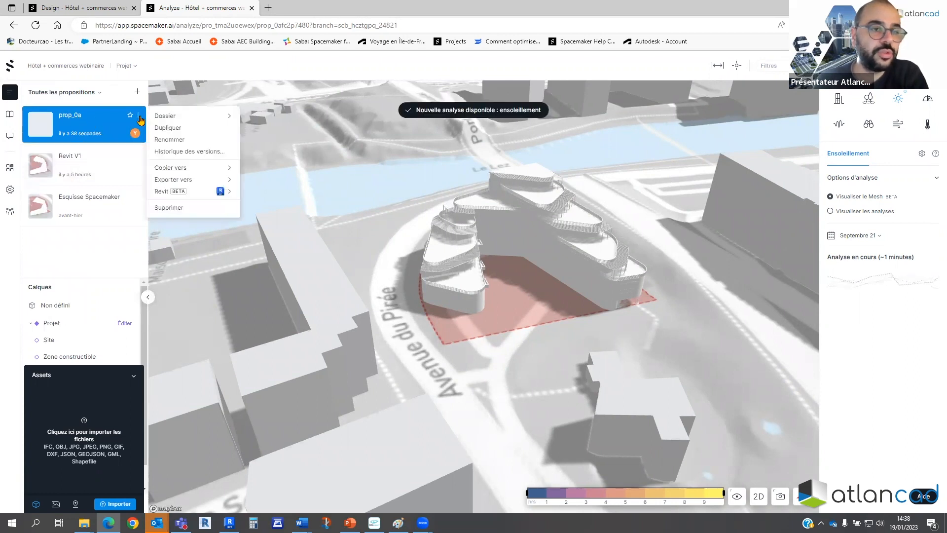
left_click(170, 139)
left_click_drag(68, 122, 22, 112)
type("Rev")
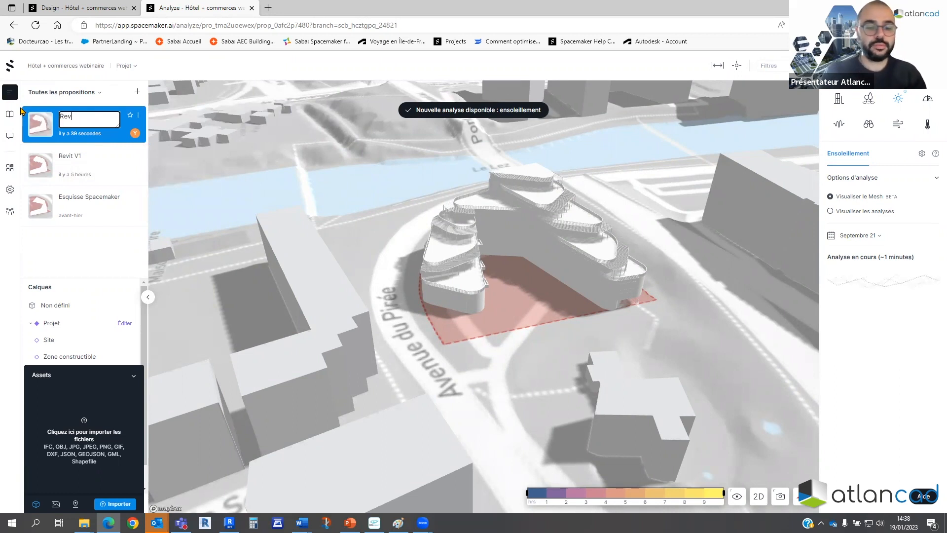
type("it V2")
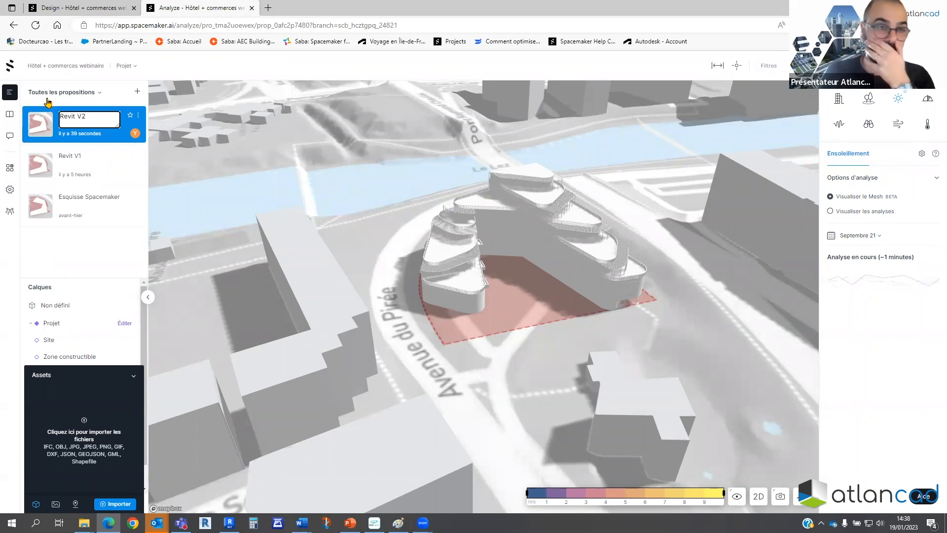
left_click(73, 129)
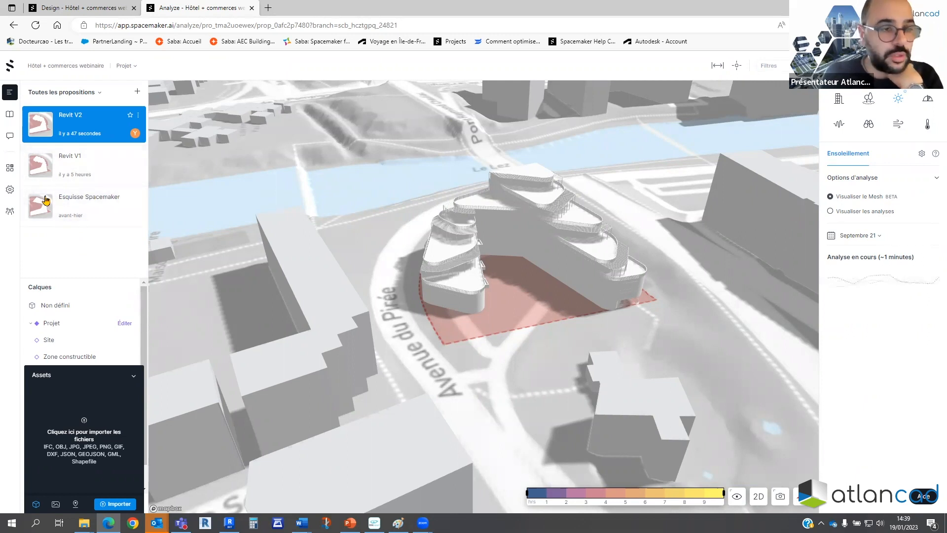
Compare the sunlight analyses of the Esquisse Spacemaker, Revit V1 and Revit V2 proposals by displaying them one after another.
left_click(113, 208)
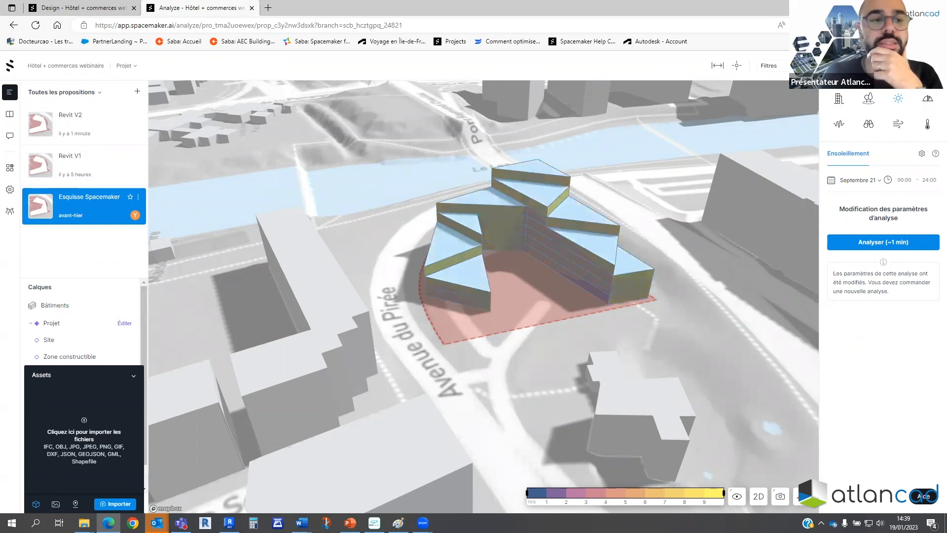
left_click(73, 165)
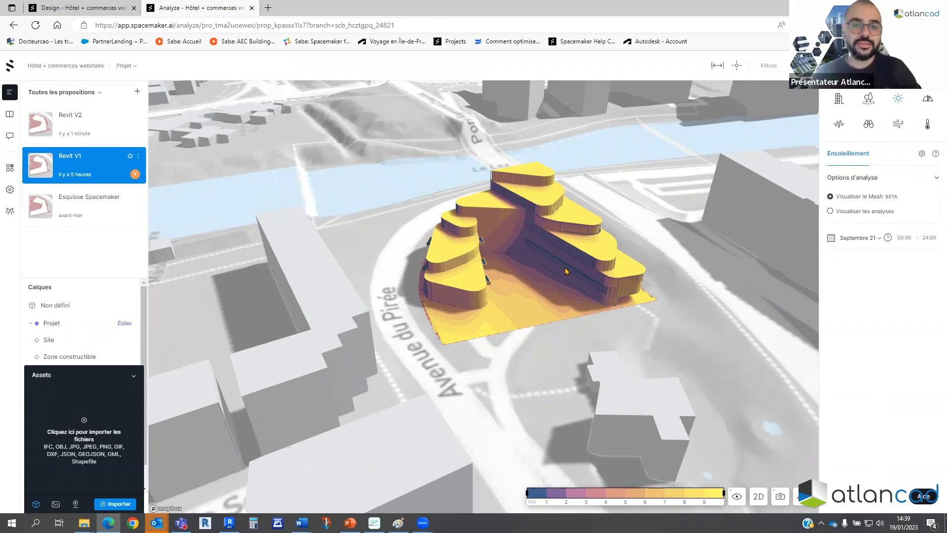
left_click(67, 121)
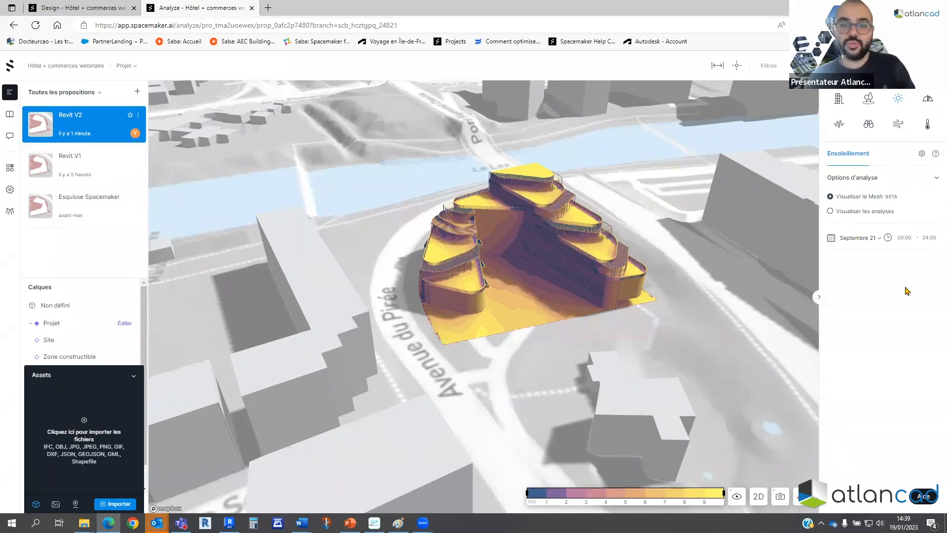
Inspect the sunlight hours on Revit V2 at a lower terrace, the courtyard ground, an upper terrace and the topmost roof.
left_click(737, 65)
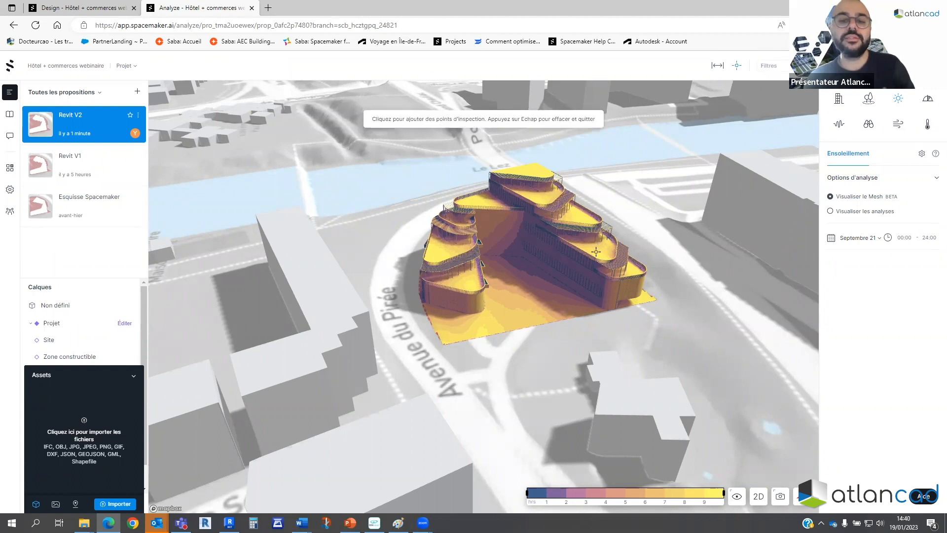
scroll(596, 251, "up", 10)
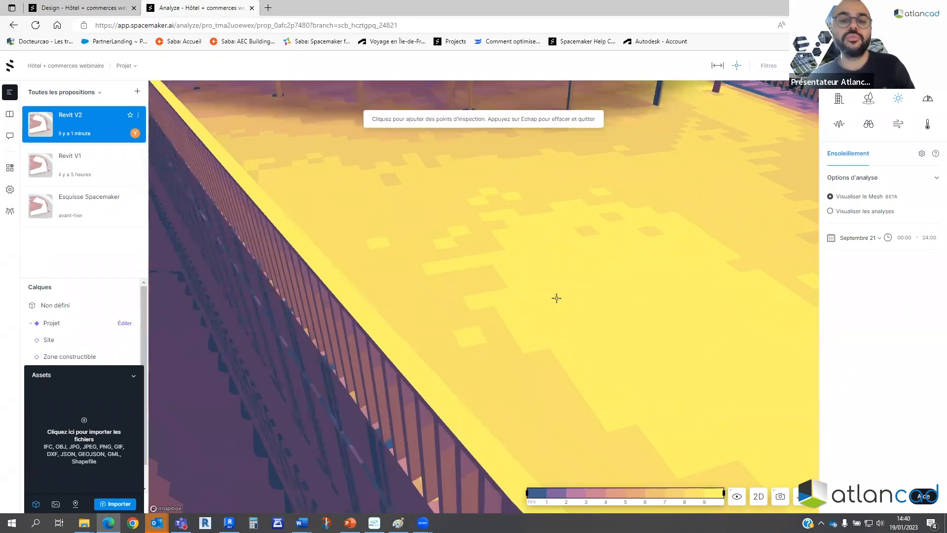
scroll(556, 298, "down", 10)
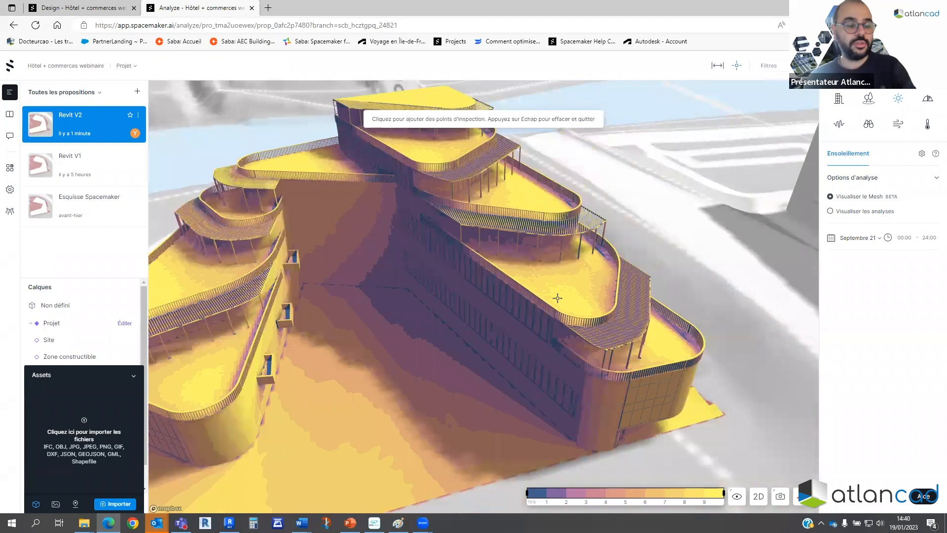
scroll(557, 298, "down", 5)
scroll(416, 291, "up", 5)
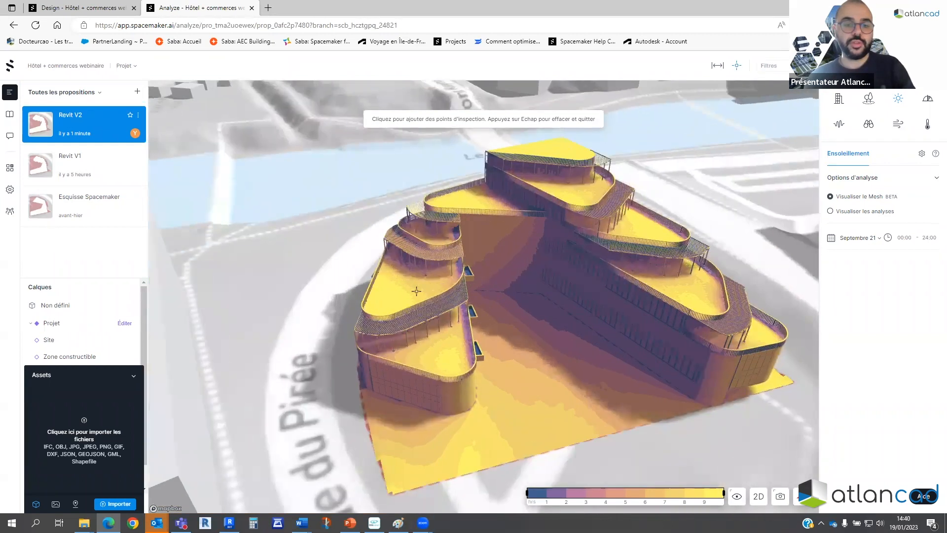
left_click(388, 297)
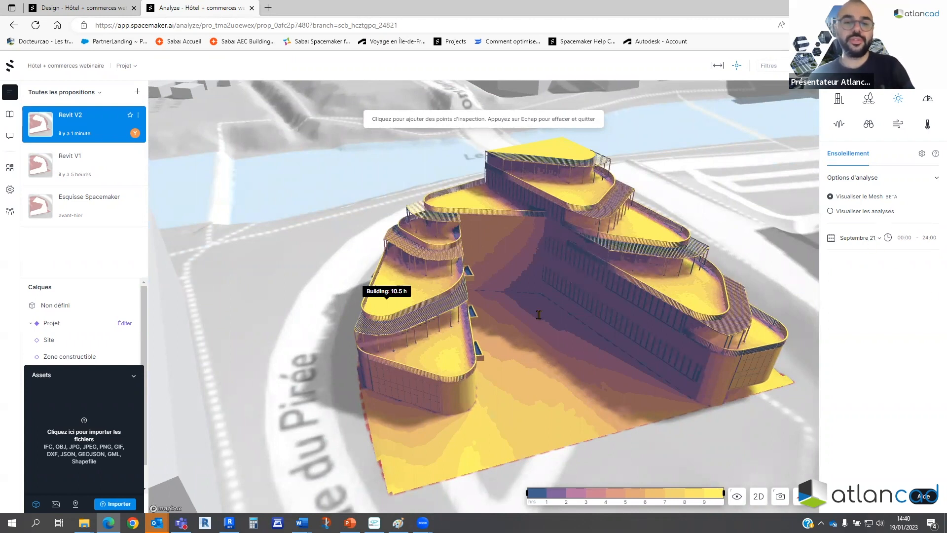
left_click(535, 297)
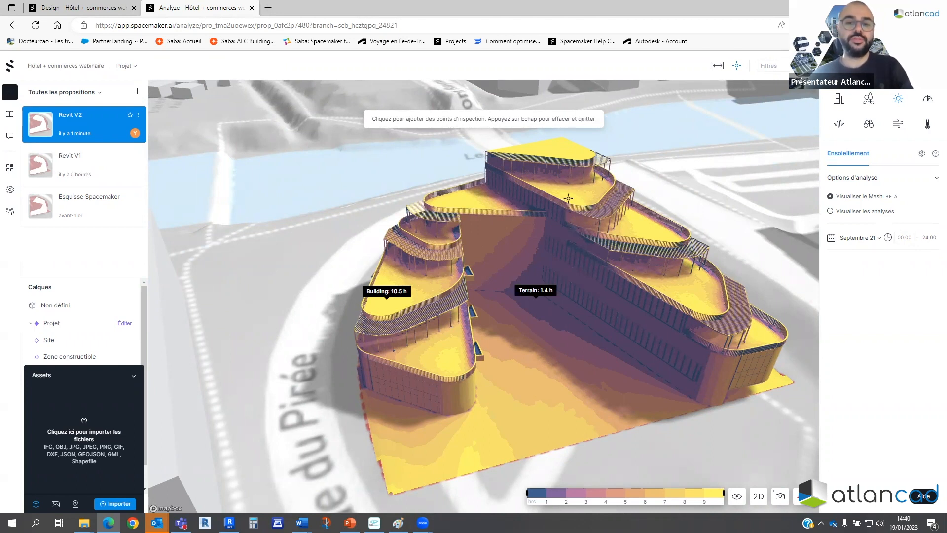
left_click(570, 198)
left_click(558, 143)
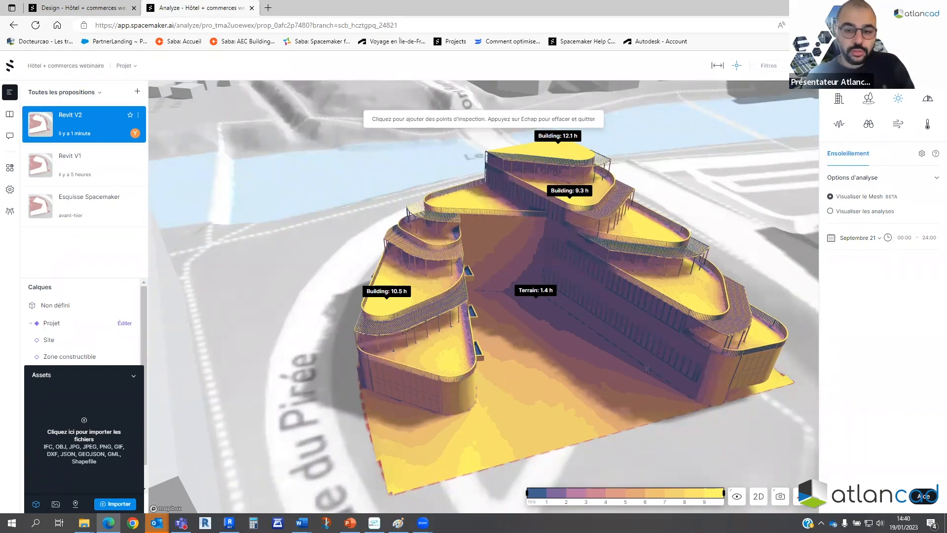
View the Revit V2 analysis from the saved camera positions Entrée centre commercial and Cour intérieure.
left_click(780, 499)
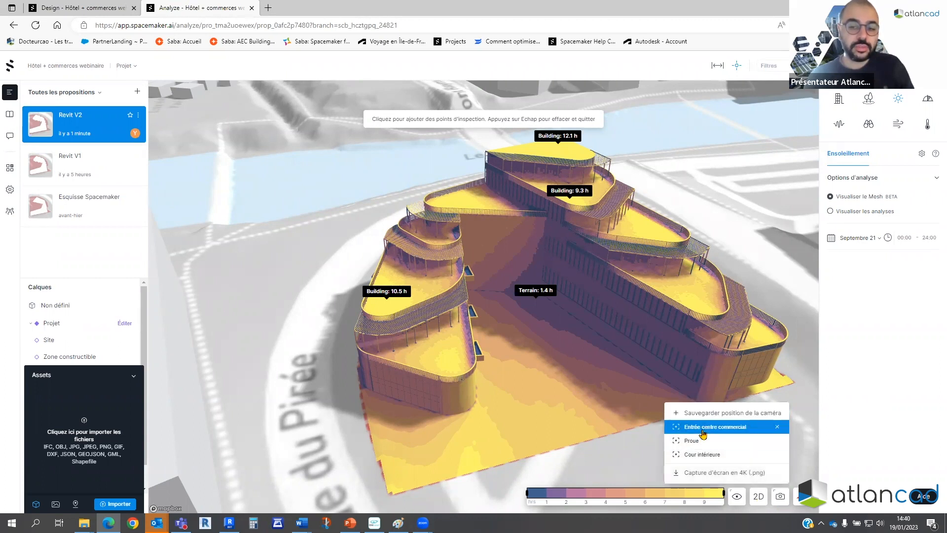
left_click(709, 433)
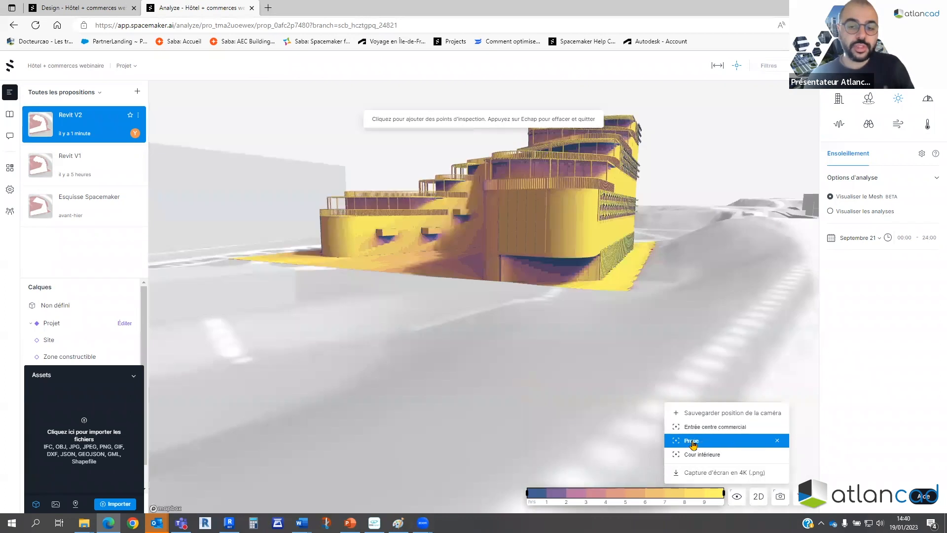
left_click(696, 455)
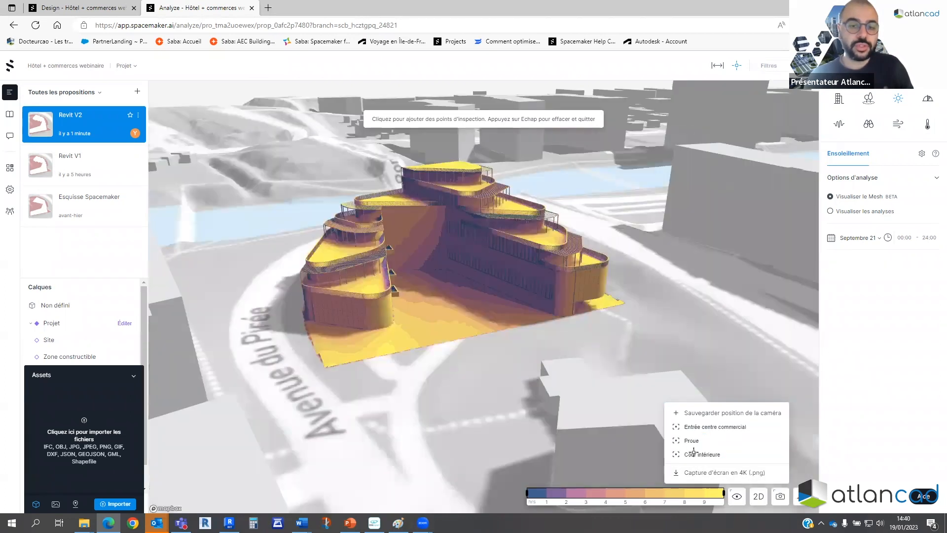
Compare Revit V1, Esquisse Spacemaker and Revit V2 from the Cour intérieure camera position, finishing on Revit V2.
left_click(75, 164)
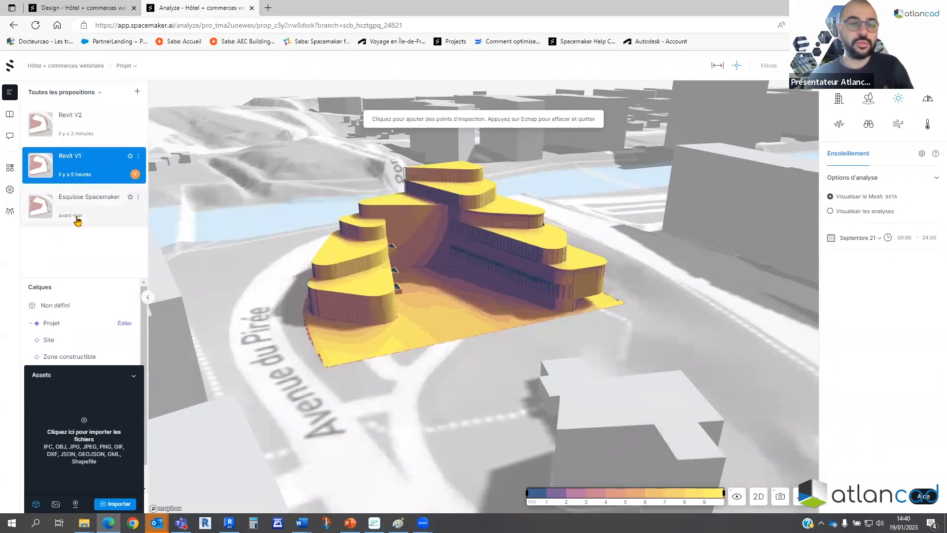
left_click(76, 217)
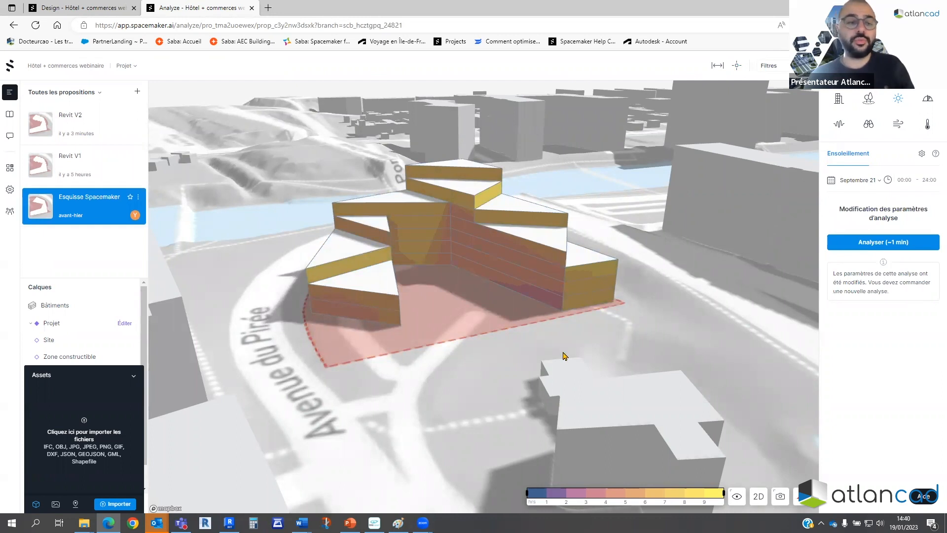
left_click(72, 129)
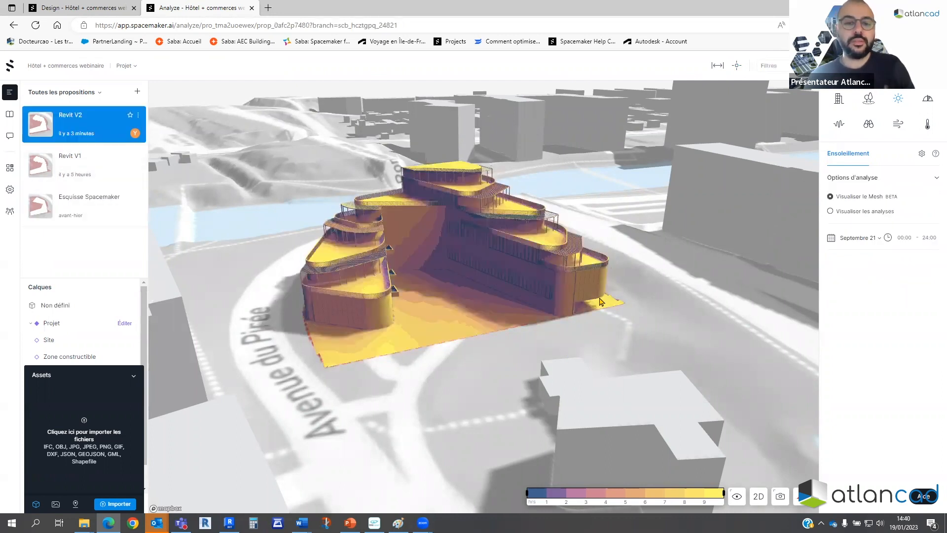
Save a 4K PNG capture of the Revit V2 sunlight analysis and open the downloaded image.
left_click(780, 499)
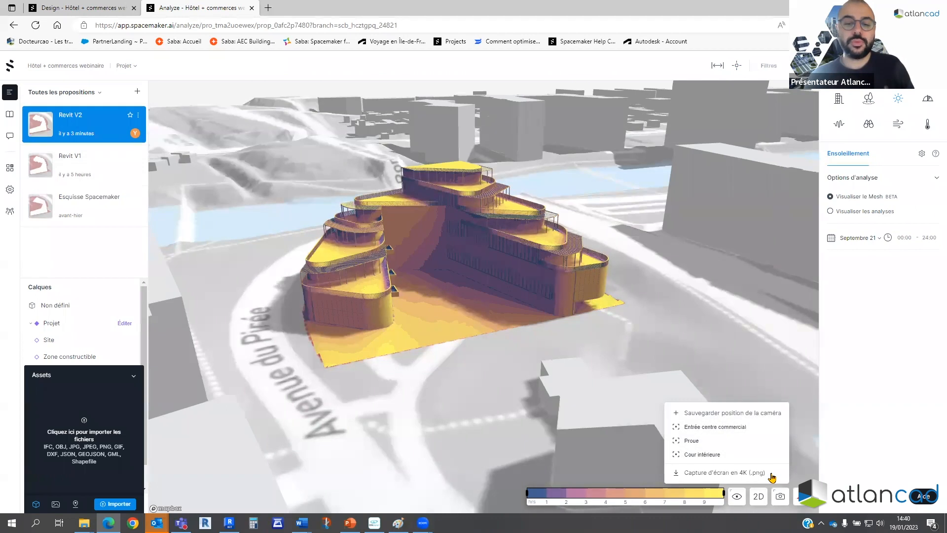
left_click(716, 478)
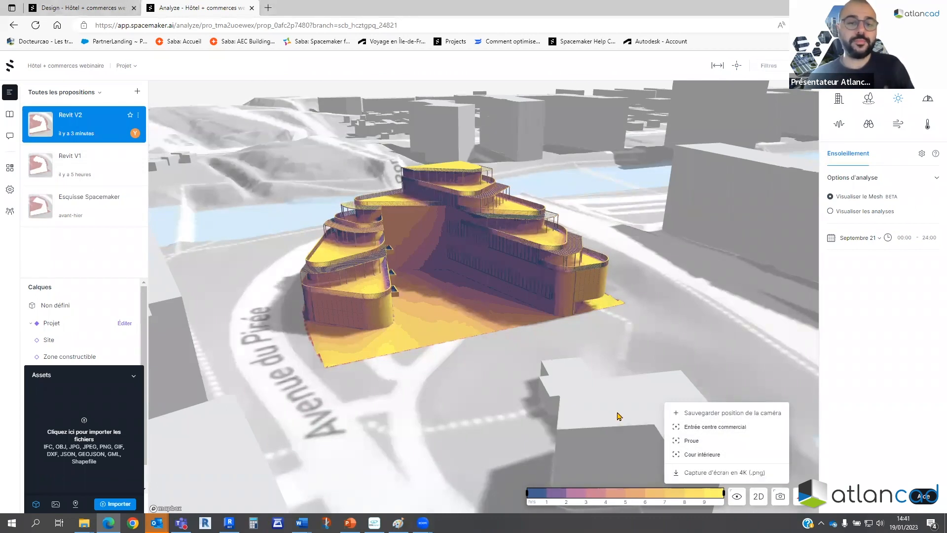
left_click(741, 71)
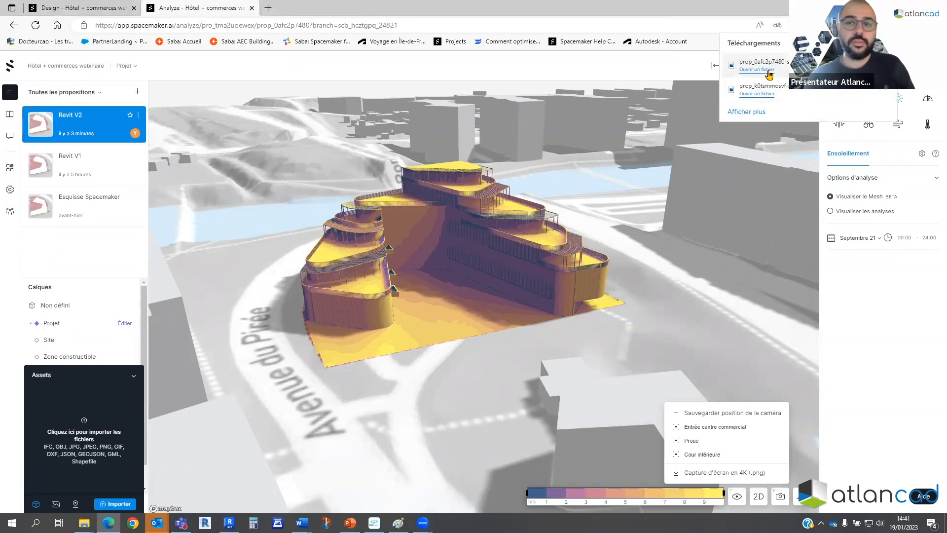
left_click(743, 71)
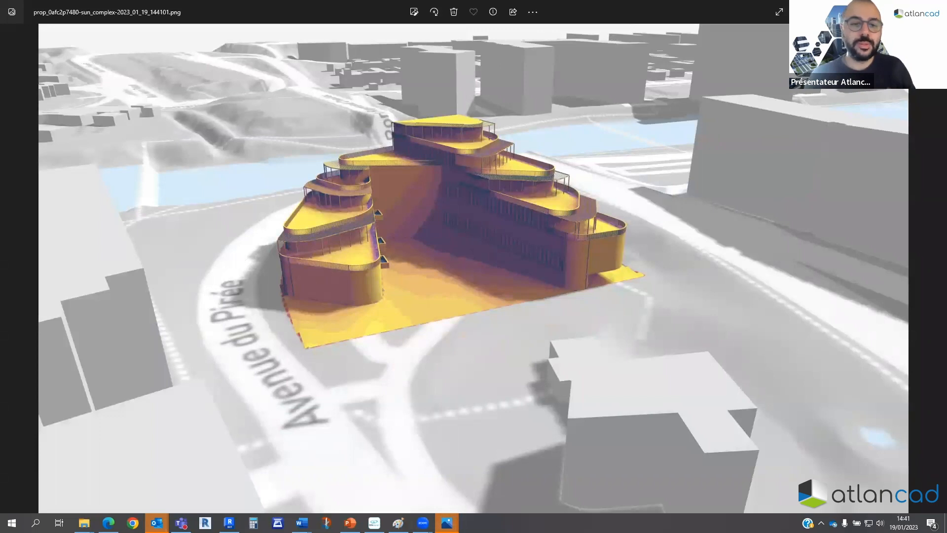
Leave the captured image, switch to PowerPoint and start the slide show from the current closing slide.
key("alt+Tab")
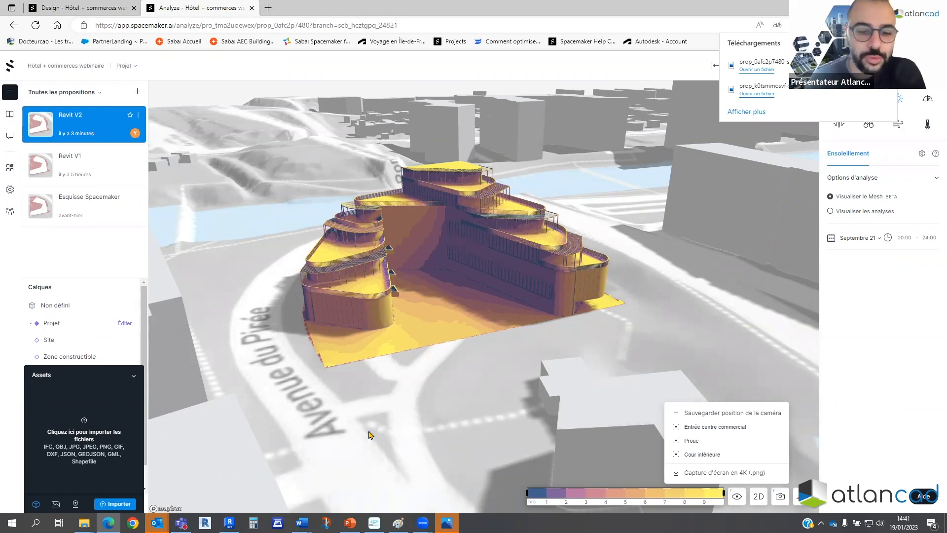
left_click(350, 523)
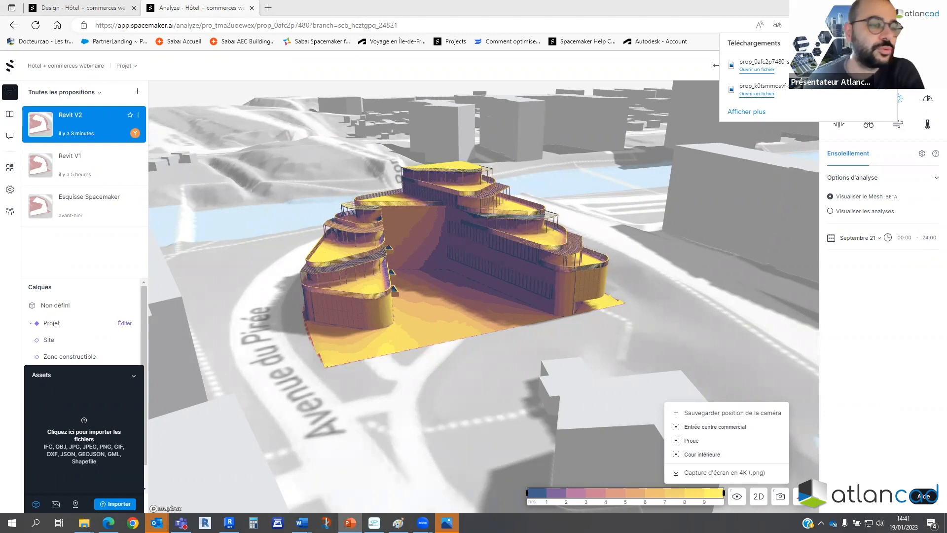
key("shift+F5")
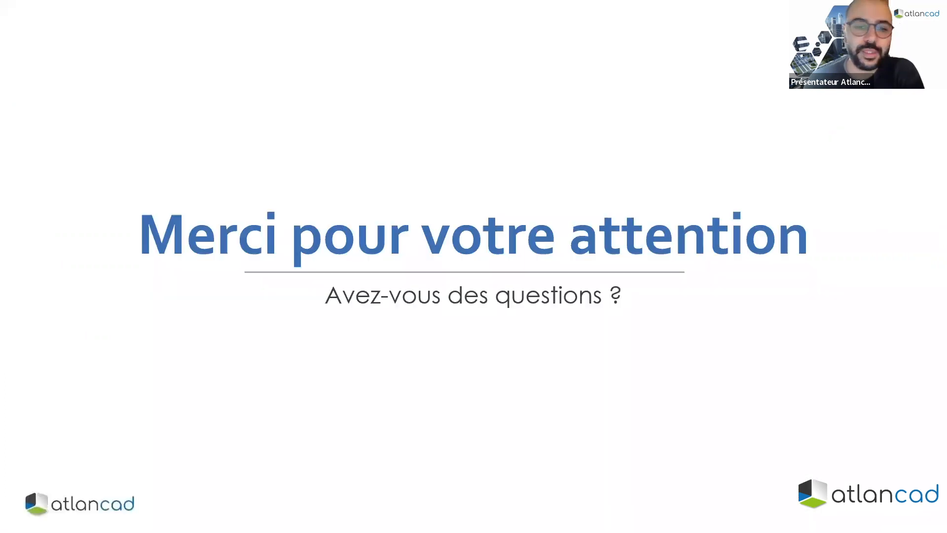